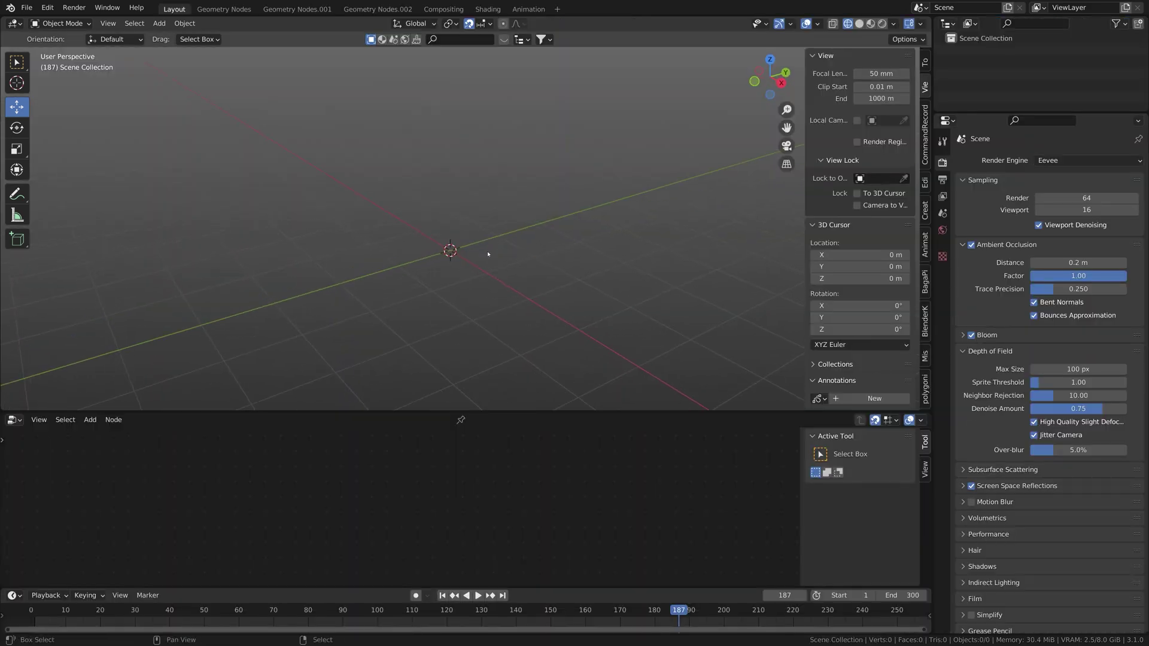
Add a plane mesh at the world origin and give it a new emitter particle system.
{"action": "key", "text": "shift+a"}
{"action": "mouse_move", "coordinate": [488, 254]}
{"action": "left_click", "coordinate": [545, 256]}
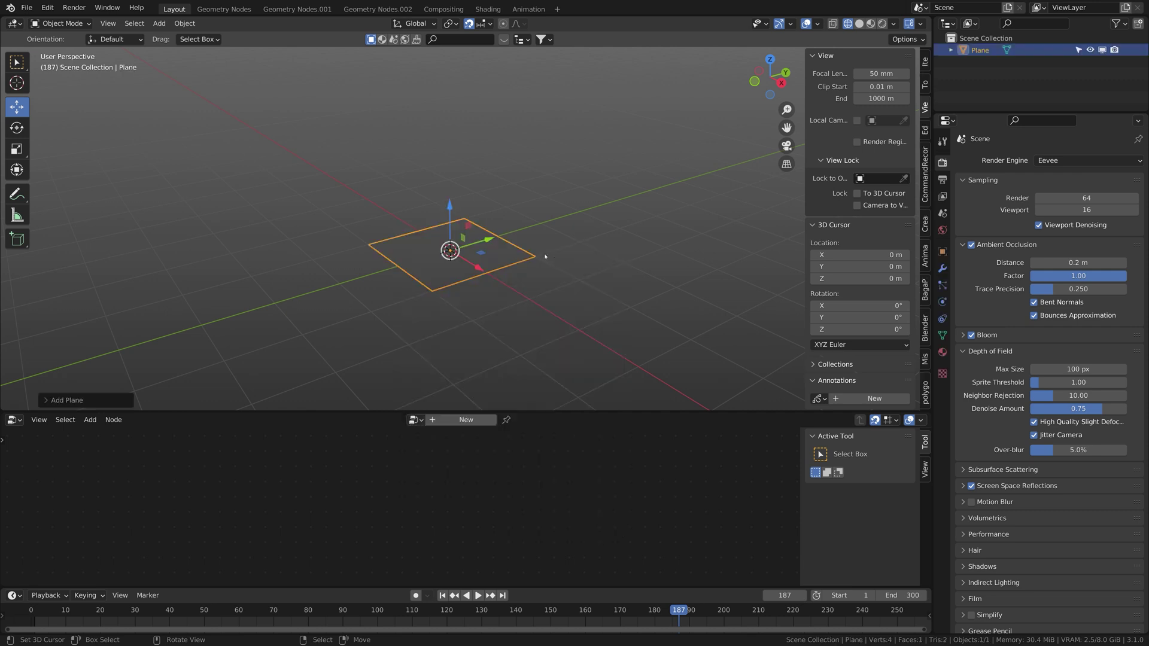
{"action": "left_click", "coordinate": [943, 285]}
{"action": "left_click", "coordinate": [1139, 161]}
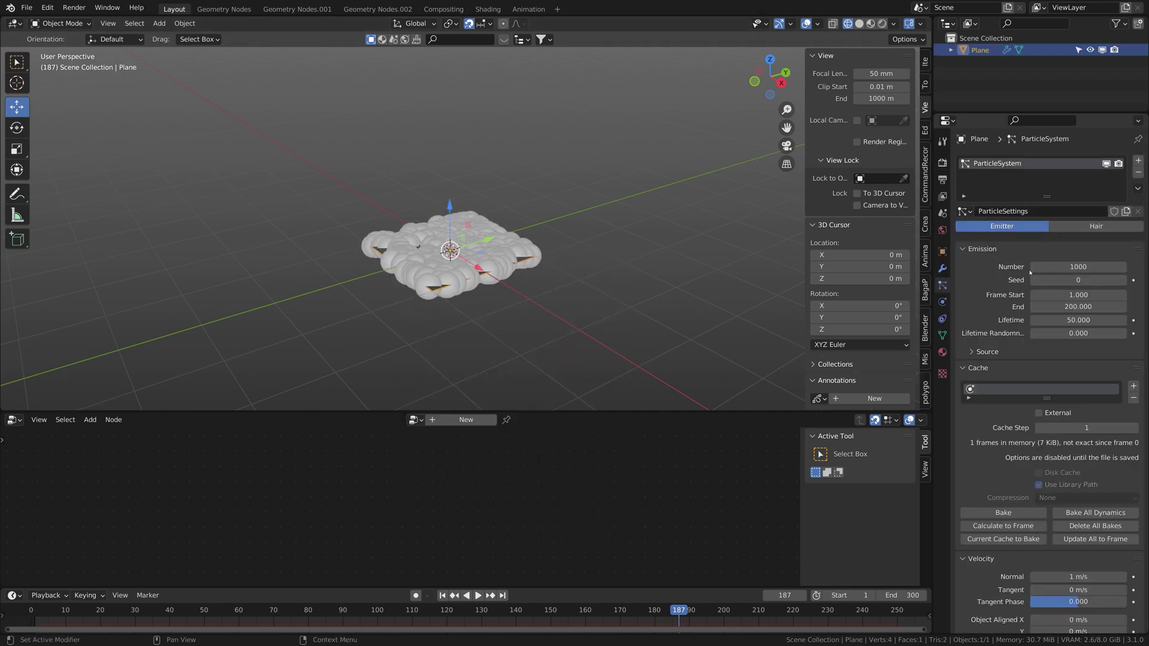
Set the plane's particle emission number to 50 and its normal velocity to 2 m/s.
{"action": "left_click", "coordinate": [1075, 268]}
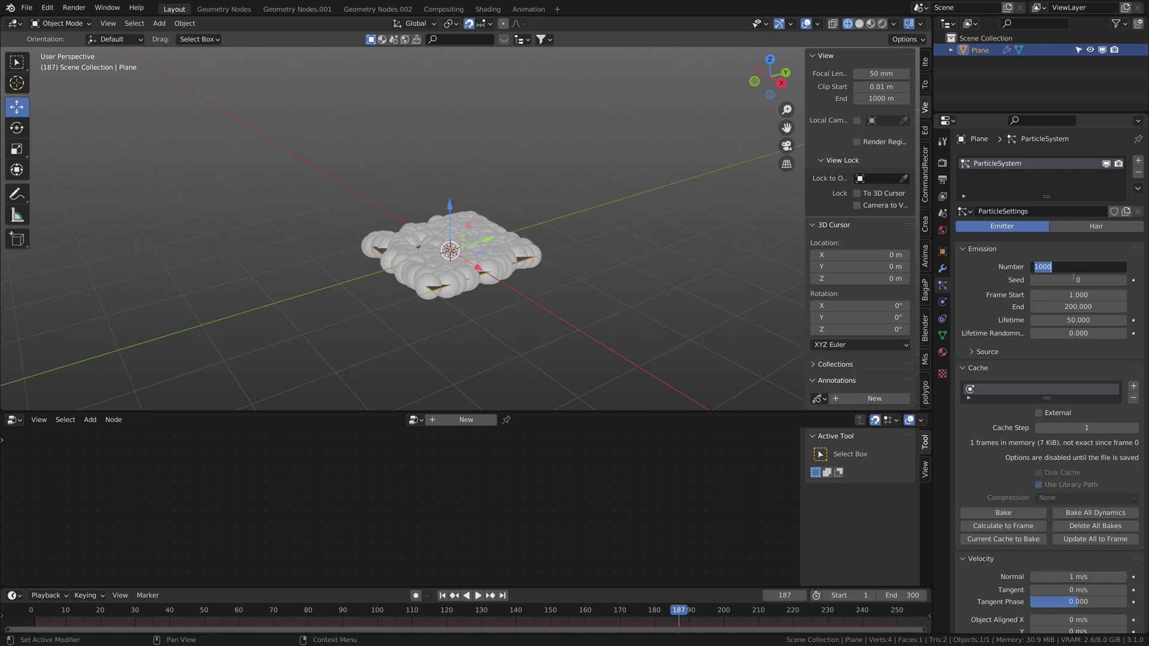
{"action": "type", "text": "50"}
{"action": "key", "text": "Return"}
{"action": "scroll", "coordinate": [1069, 412], "scroll_direction": "down", "scroll_amount": 6}
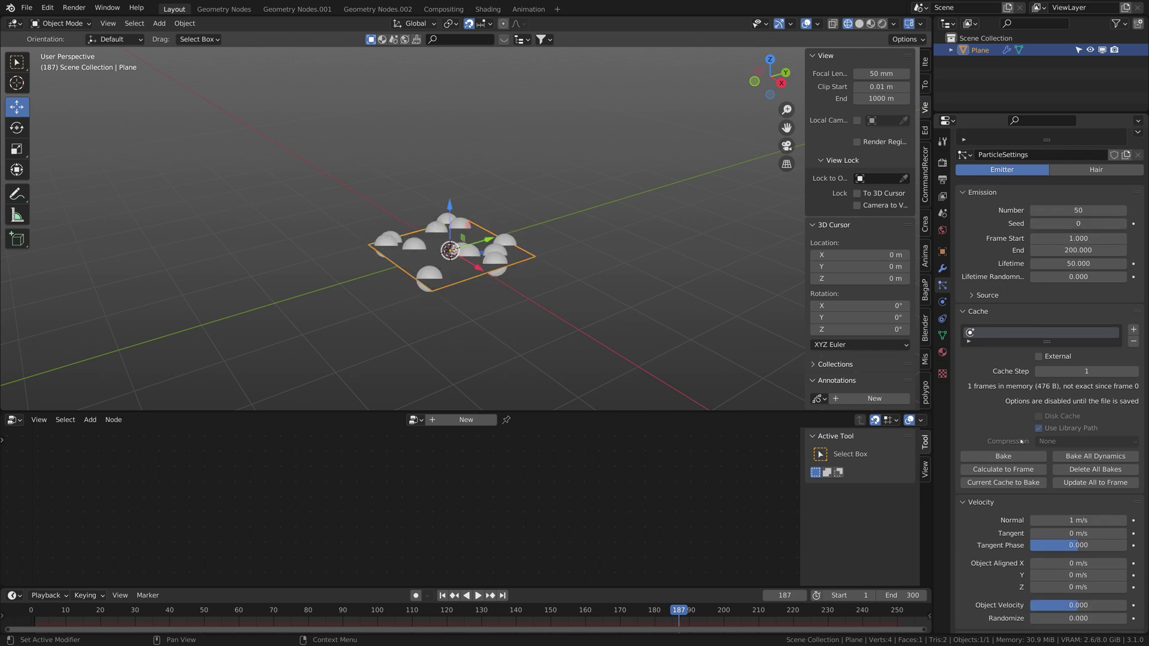
{"action": "left_click", "coordinate": [1060, 413]}
{"action": "type", "text": "2"}
{"action": "key", "text": "Return"}
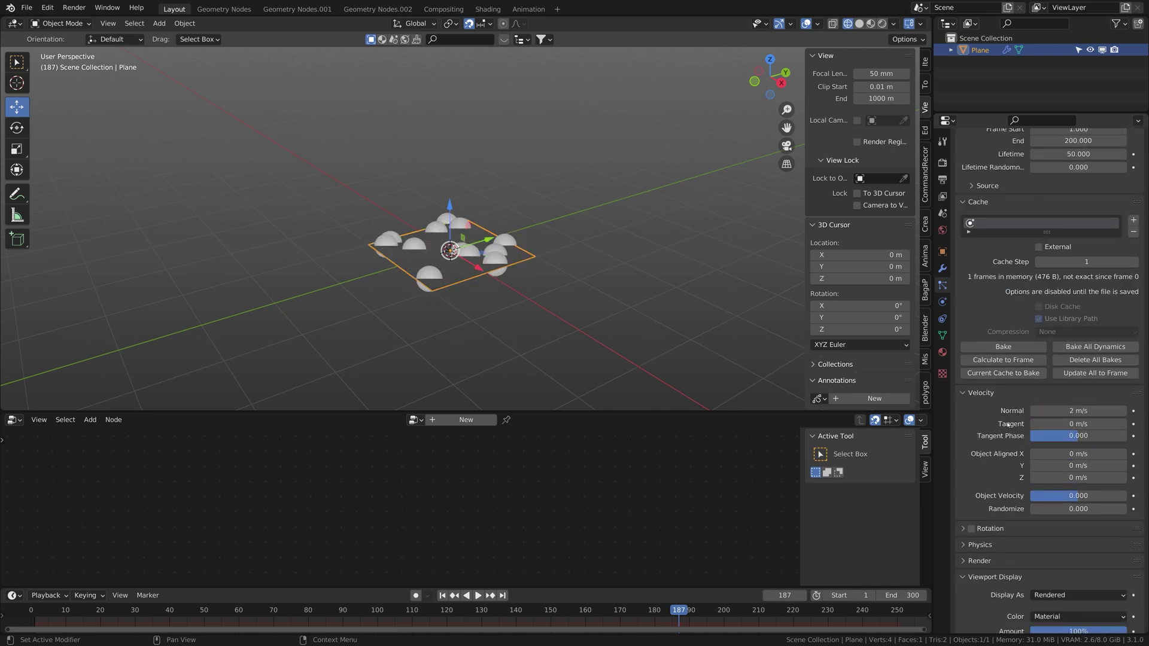
Set the Brownian force in the particle system's physics settings to 0.5.
{"action": "scroll", "coordinate": [1017, 383], "scroll_direction": "down", "scroll_amount": 4}
{"action": "scroll", "coordinate": [973, 354], "scroll_direction": "down", "scroll_amount": 3}
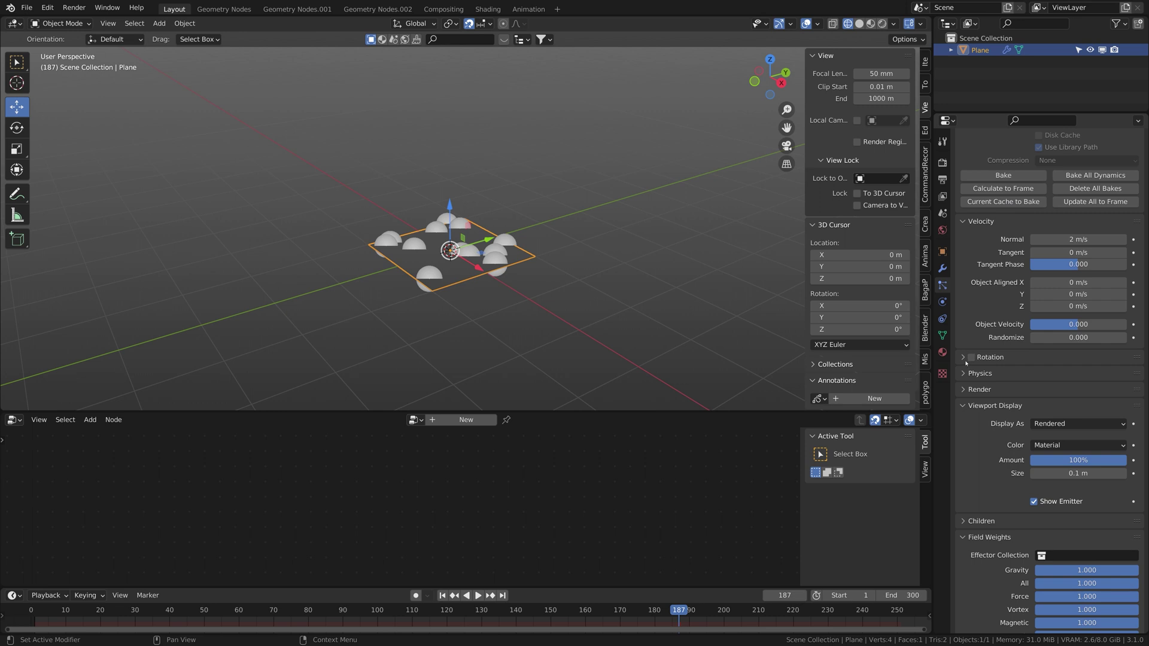
{"action": "scroll", "coordinate": [988, 379], "scroll_direction": "up", "scroll_amount": 1}
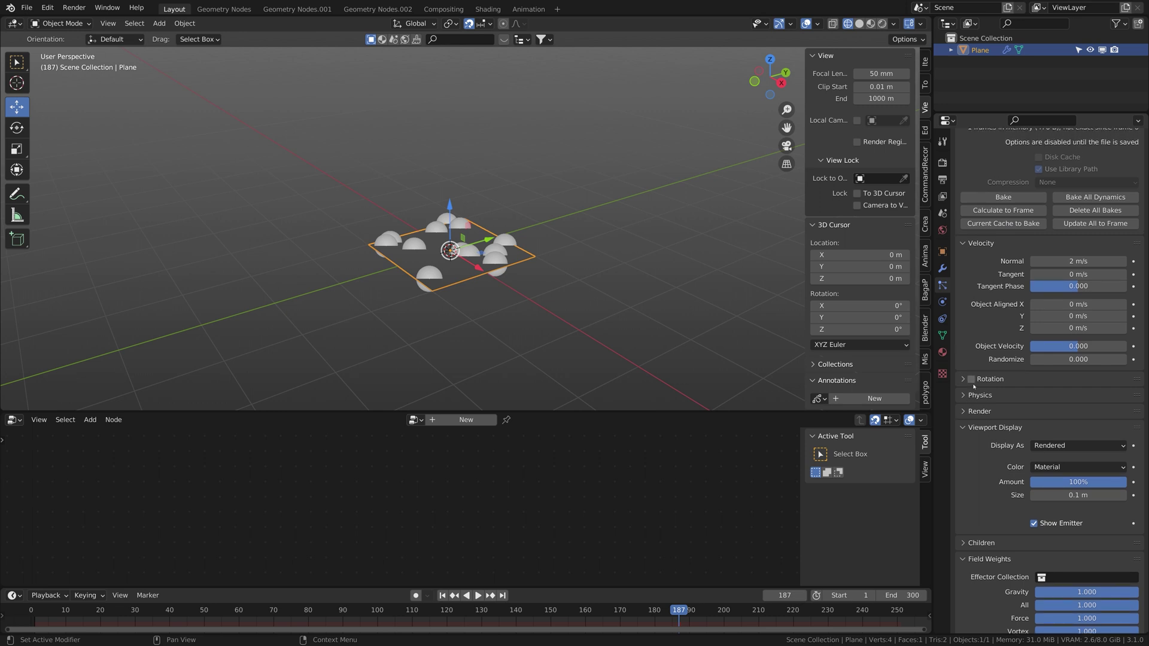
{"action": "left_click", "coordinate": [974, 385]}
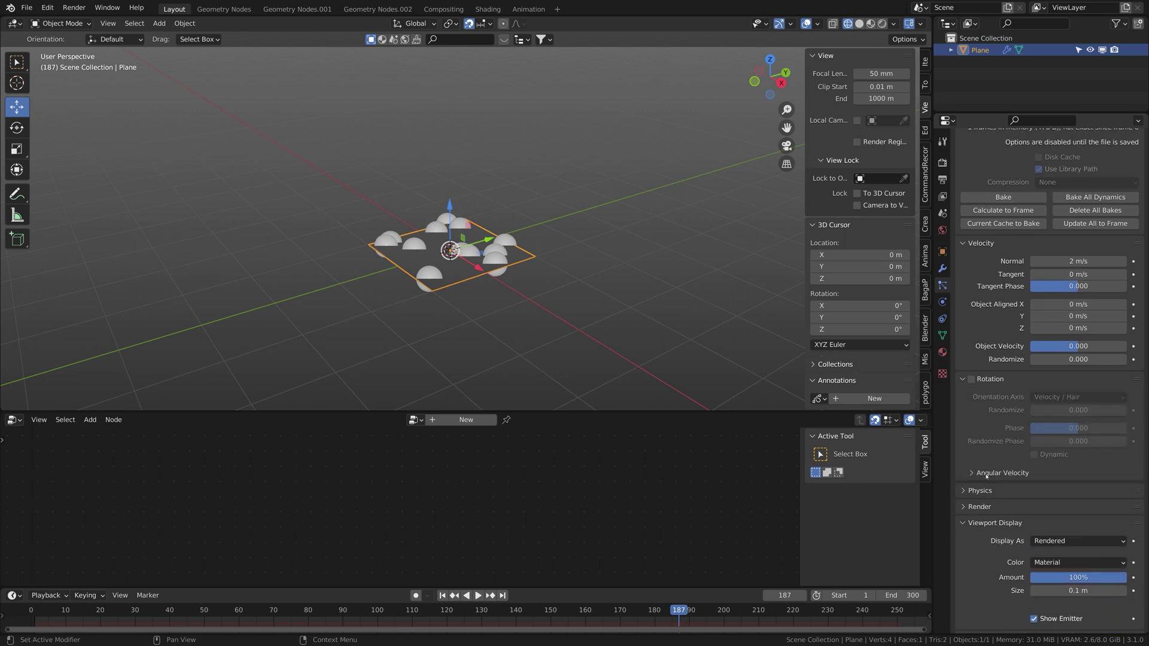
{"action": "scroll", "coordinate": [998, 380], "scroll_direction": "down", "scroll_amount": 10}
{"action": "left_click", "coordinate": [973, 264]}
{"action": "left_click", "coordinate": [968, 248]}
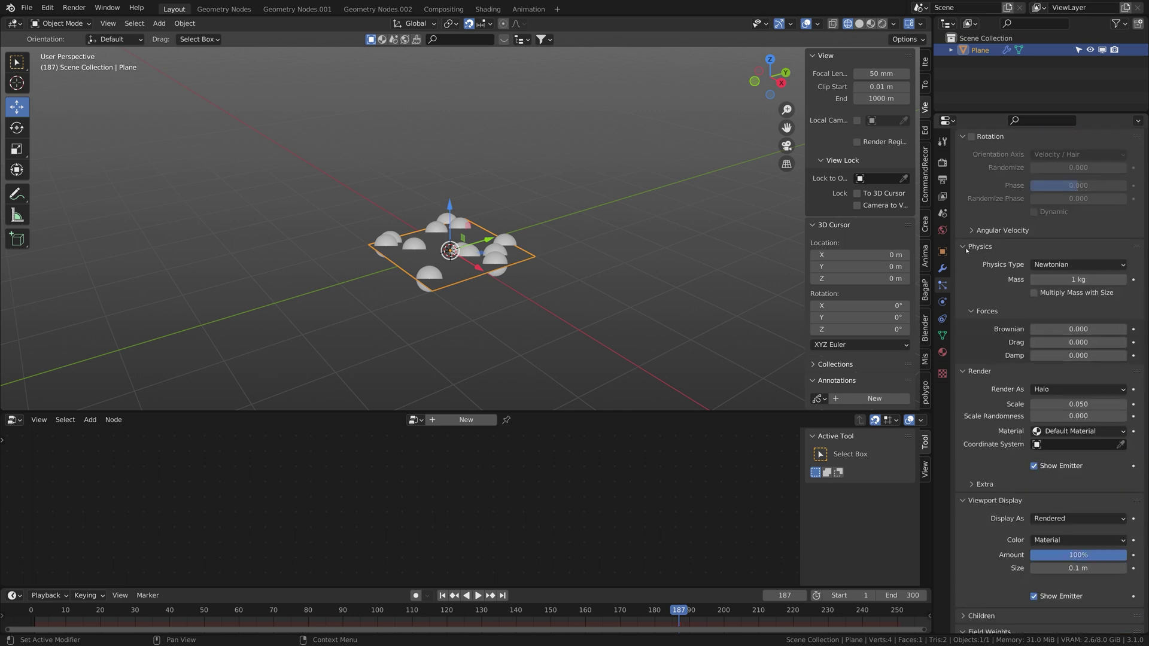
{"action": "left_click", "coordinate": [1072, 330]}
{"action": "type", "text": ".1"}
{"action": "key", "text": "Return"}
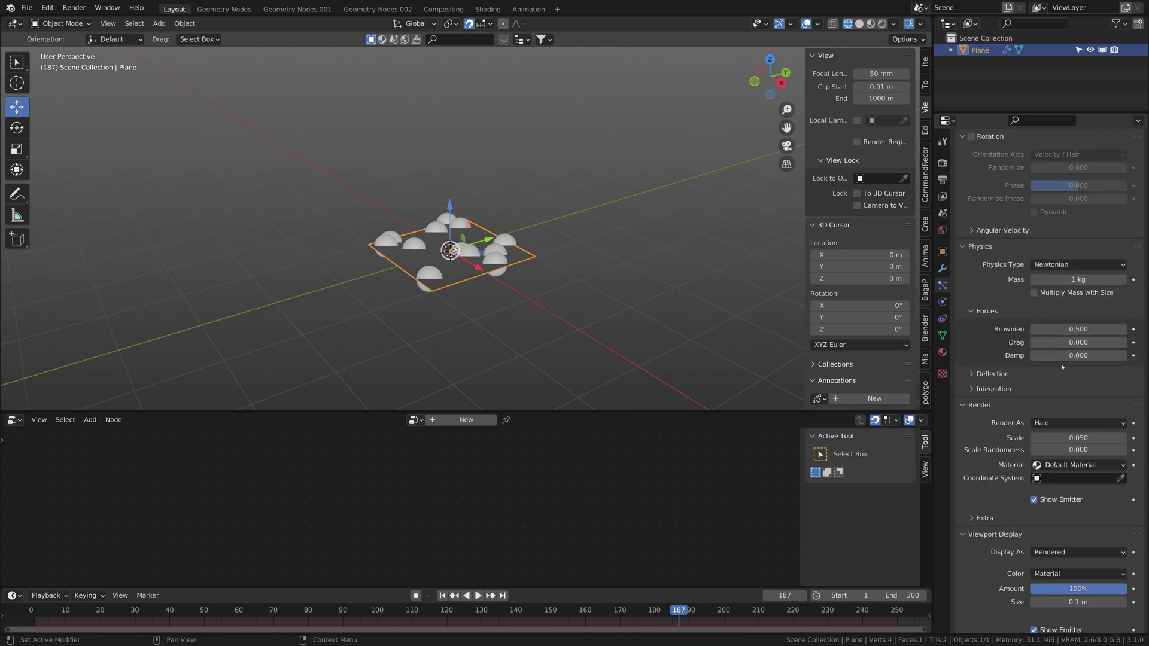
Reduce the gravity field weight of the particle system to 0 and collapse the field weights.
{"action": "scroll", "coordinate": [1068, 412], "scroll_direction": "down", "scroll_amount": 10}
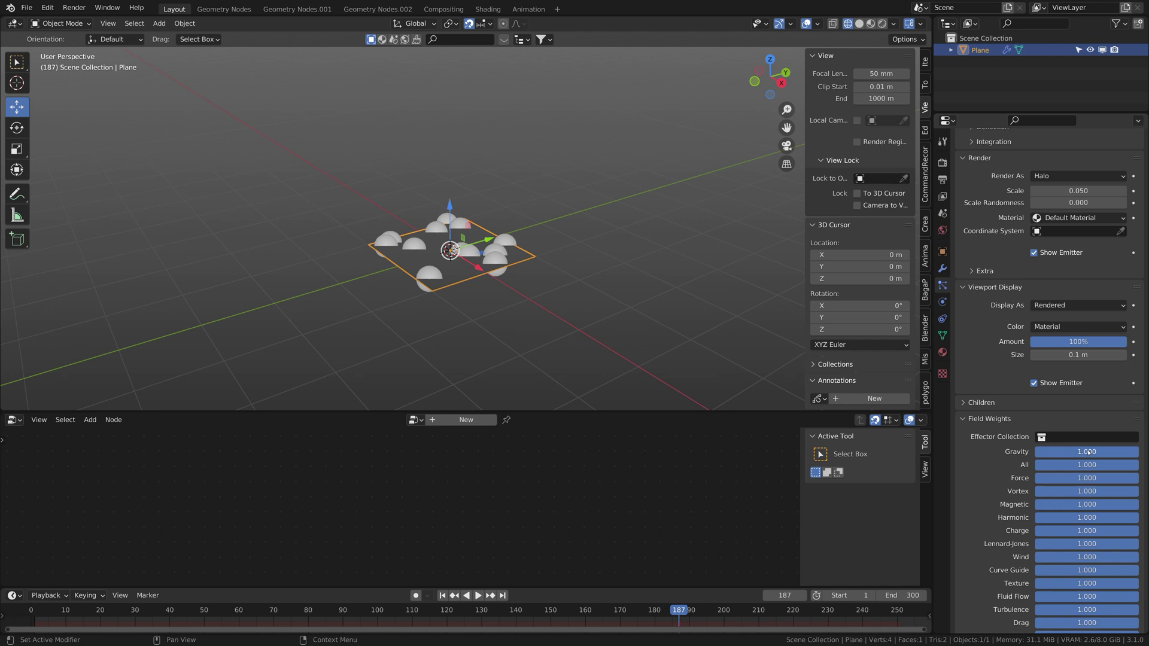
{"action": "left_click_drag", "start_coordinate": [971, 450], "coordinate": [968, 450]}
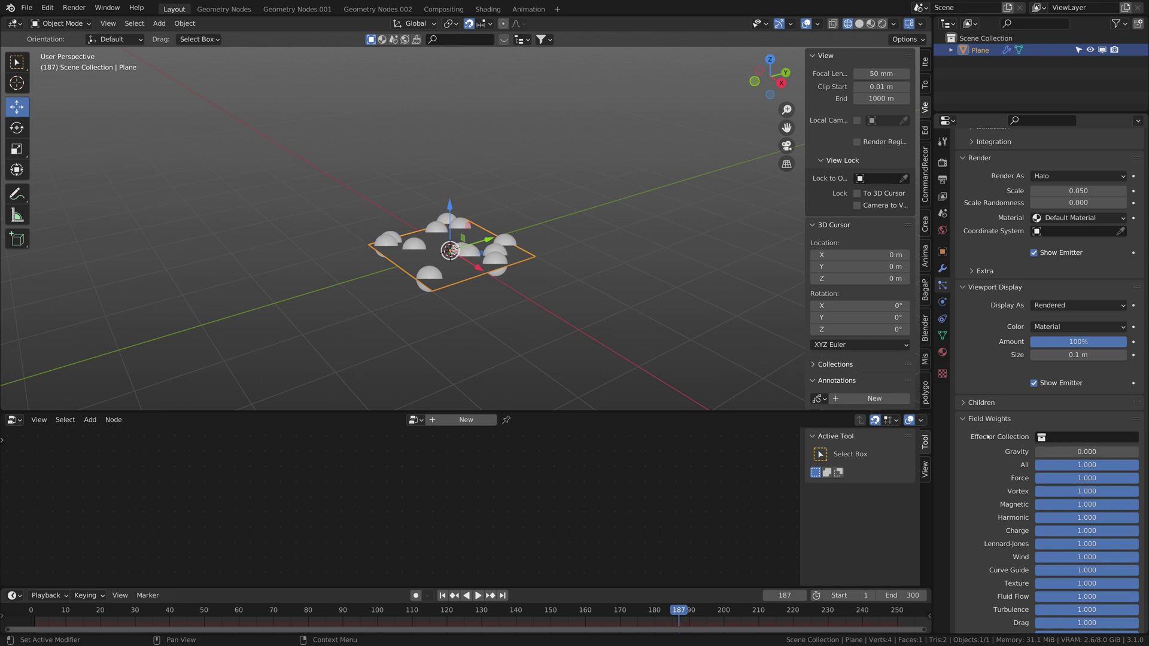
{"action": "scroll", "coordinate": [994, 427], "scroll_direction": "down", "scroll_amount": 2}
{"action": "left_click", "coordinate": [973, 389]}
Set the particles' viewport display size to 0.01 m.
{"action": "scroll", "coordinate": [1056, 506], "scroll_direction": "up", "scroll_amount": 6}
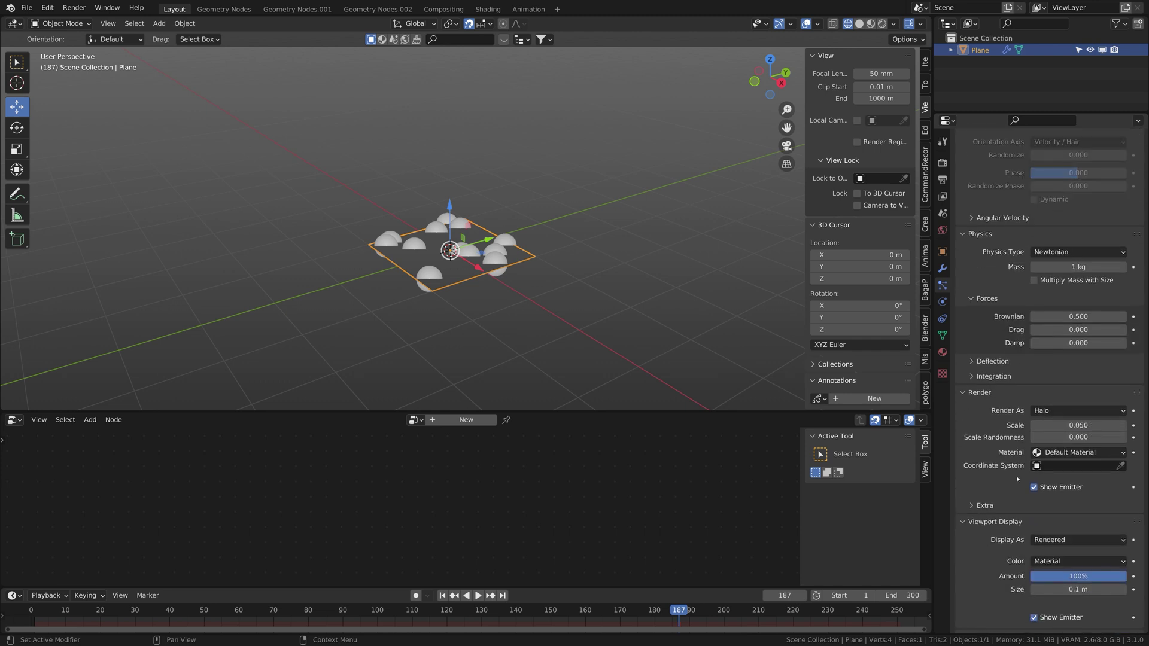
{"action": "left_click", "coordinate": [1058, 505]}
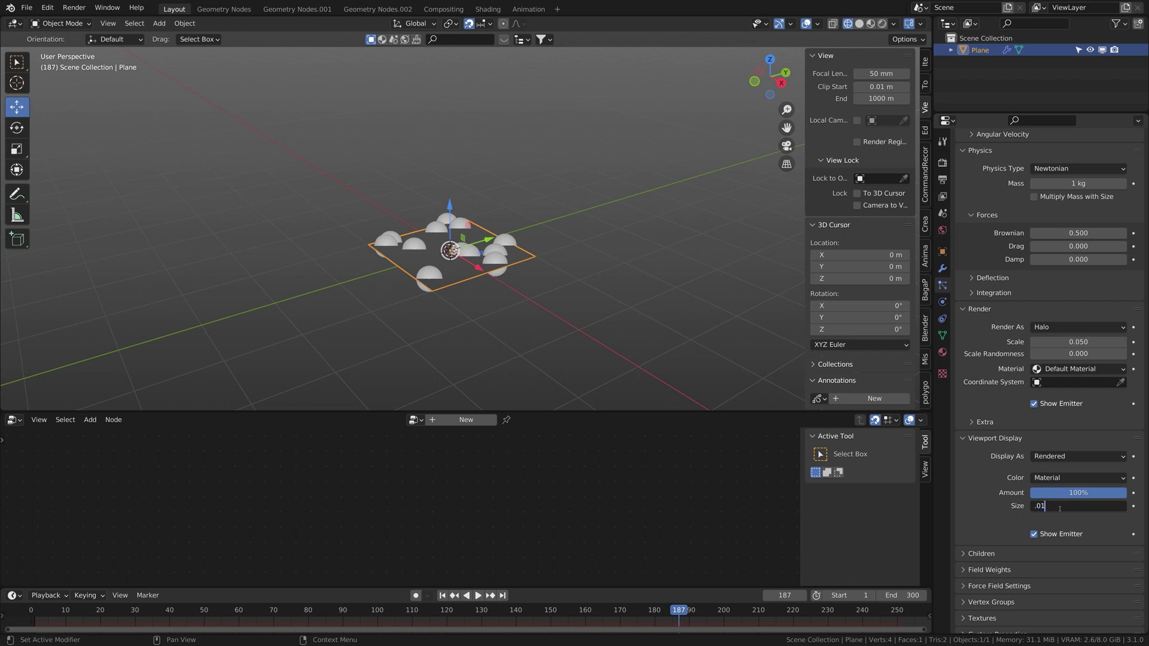
{"action": "key", "text": "Return"}
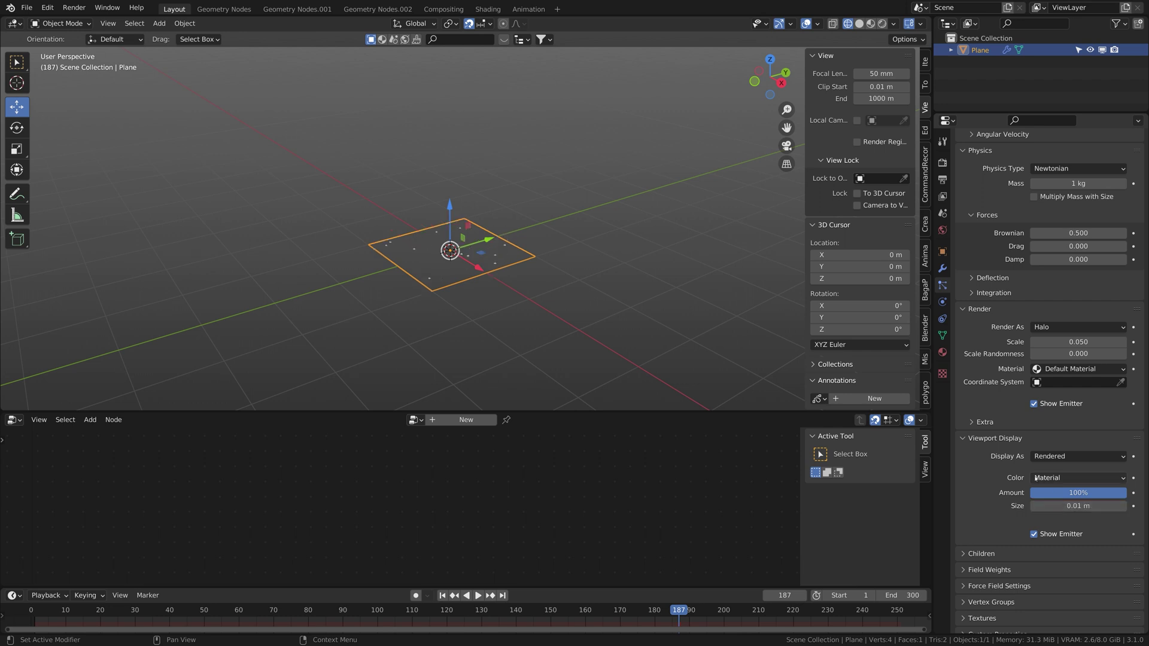
Return the timeline to frame 1 and set the particle emission's end frame to 50.
{"action": "left_click", "coordinate": [443, 596]}
{"action": "scroll", "coordinate": [1019, 307], "scroll_direction": "up", "scroll_amount": 15}
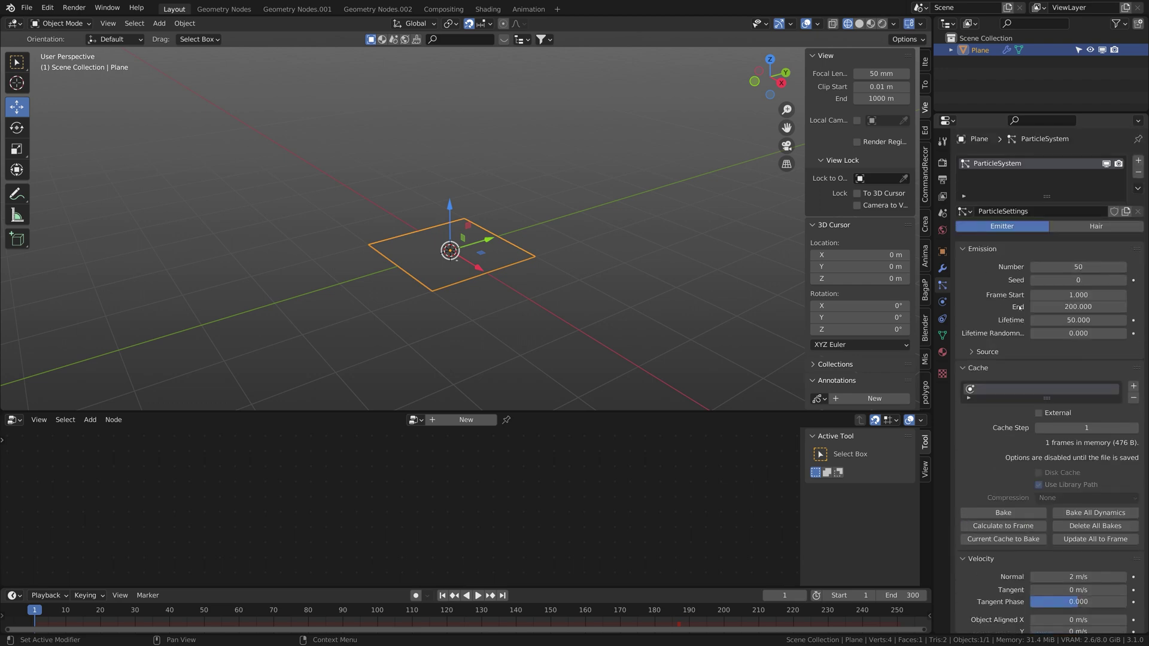
{"action": "left_click", "coordinate": [1071, 307]}
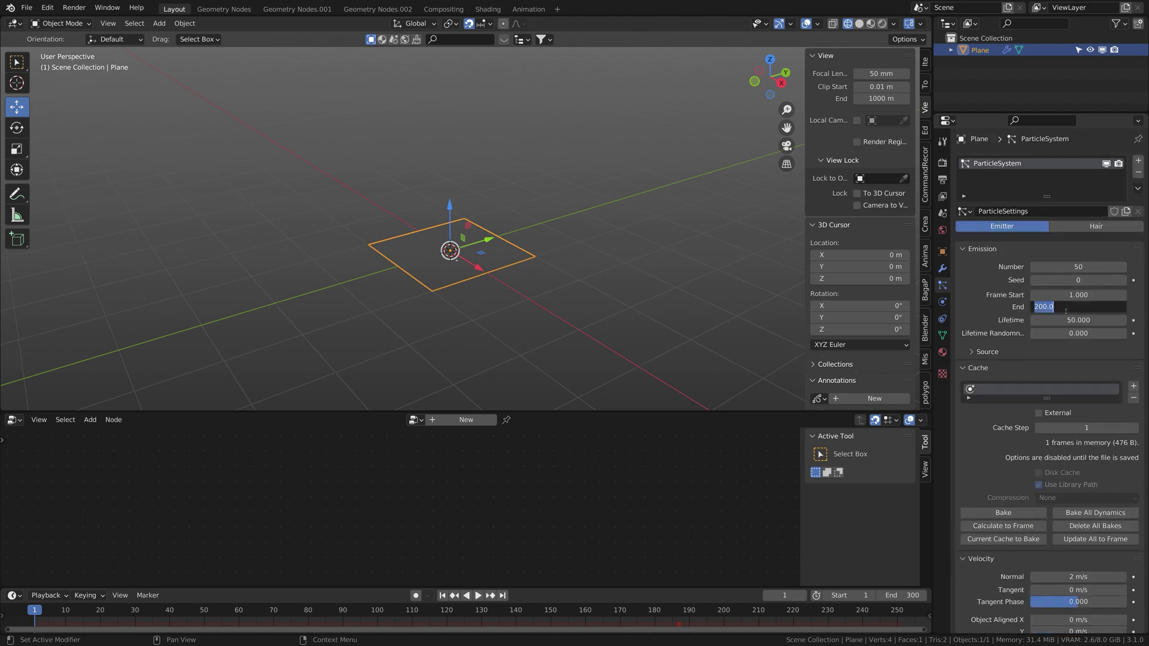
{"action": "type", "text": "50"}
{"action": "key", "text": "Return"}
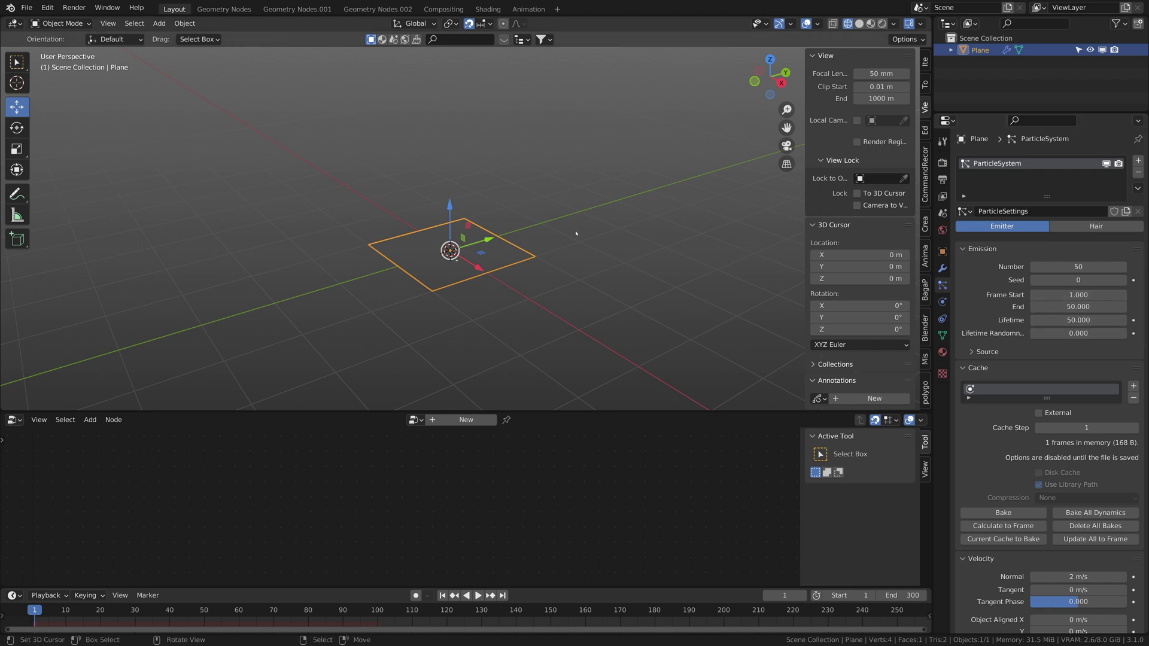
Play the animation to check how the particles rise from the plane, and stop it.
{"action": "key", "text": "space"}
{"action": "middle_click_drag", "start_coordinate": [563, 305], "coordinate": [532, 308]}
{"action": "key", "text": "space"}
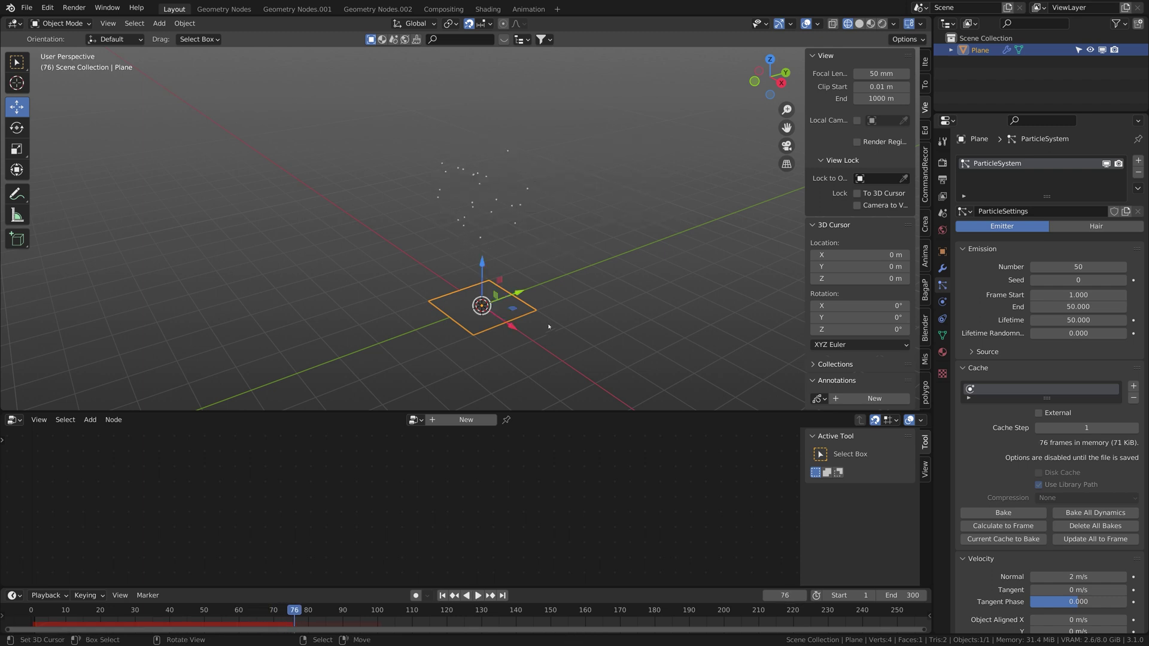
Add a Turbulence force field and move it up along Z into the particle cloud above the plane.
{"action": "scroll", "coordinate": [1049, 376], "scroll_direction": "down", "scroll_amount": 3}
{"action": "key", "text": "shift+a"}
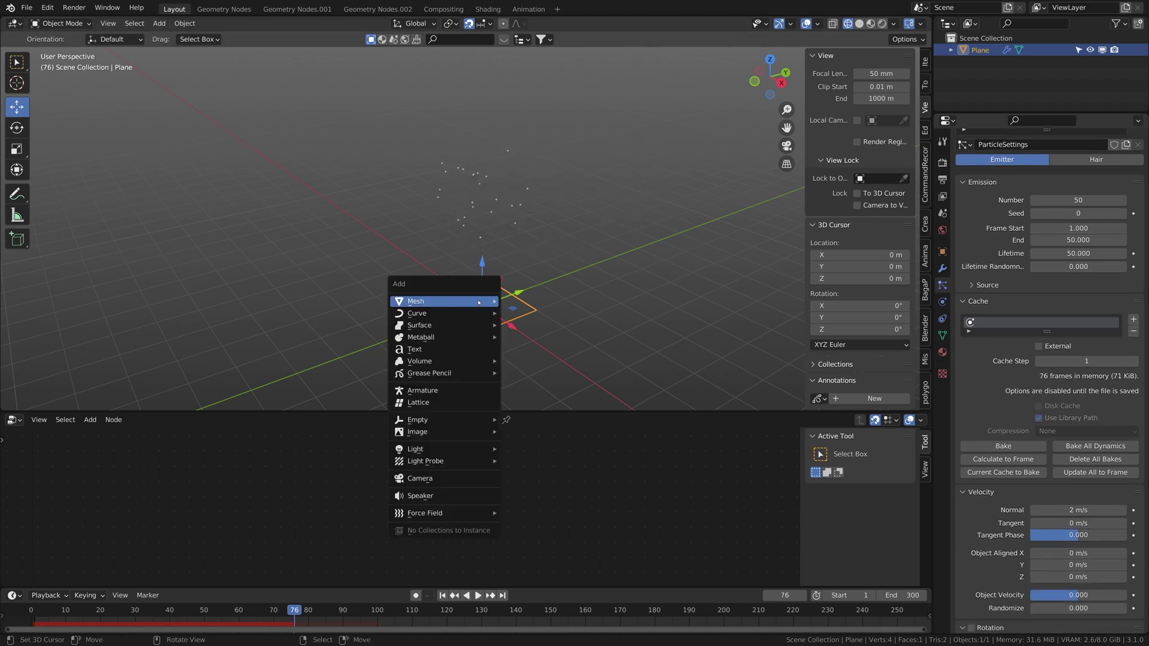
{"action": "mouse_move", "coordinate": [467, 513]}
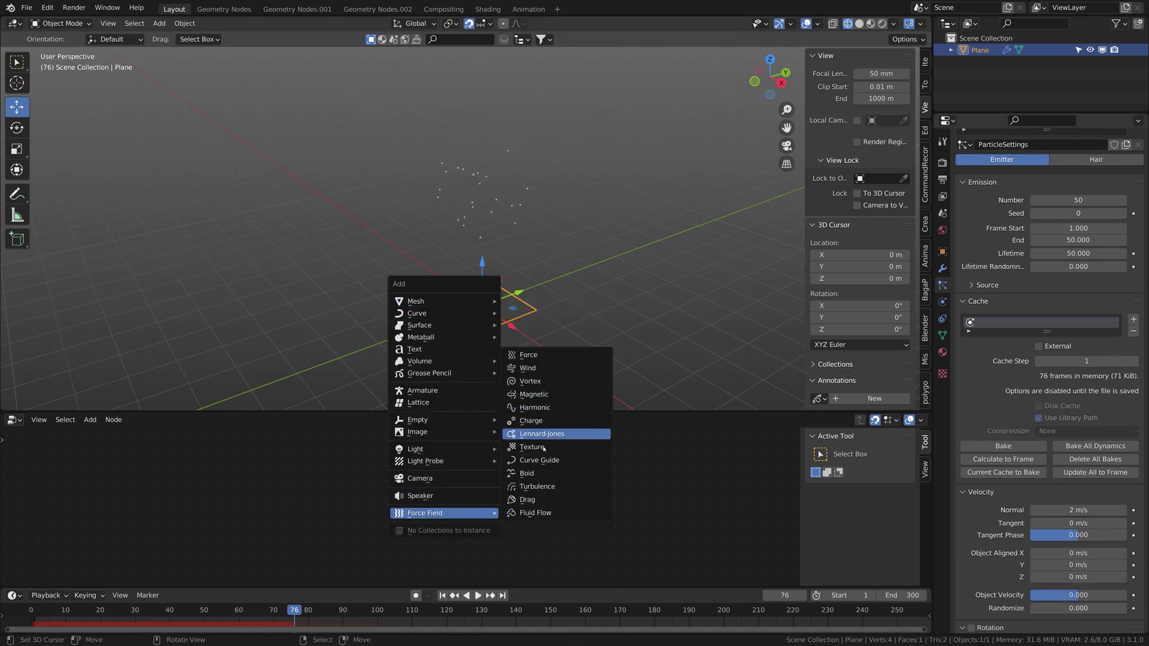
{"action": "left_click", "coordinate": [537, 487]}
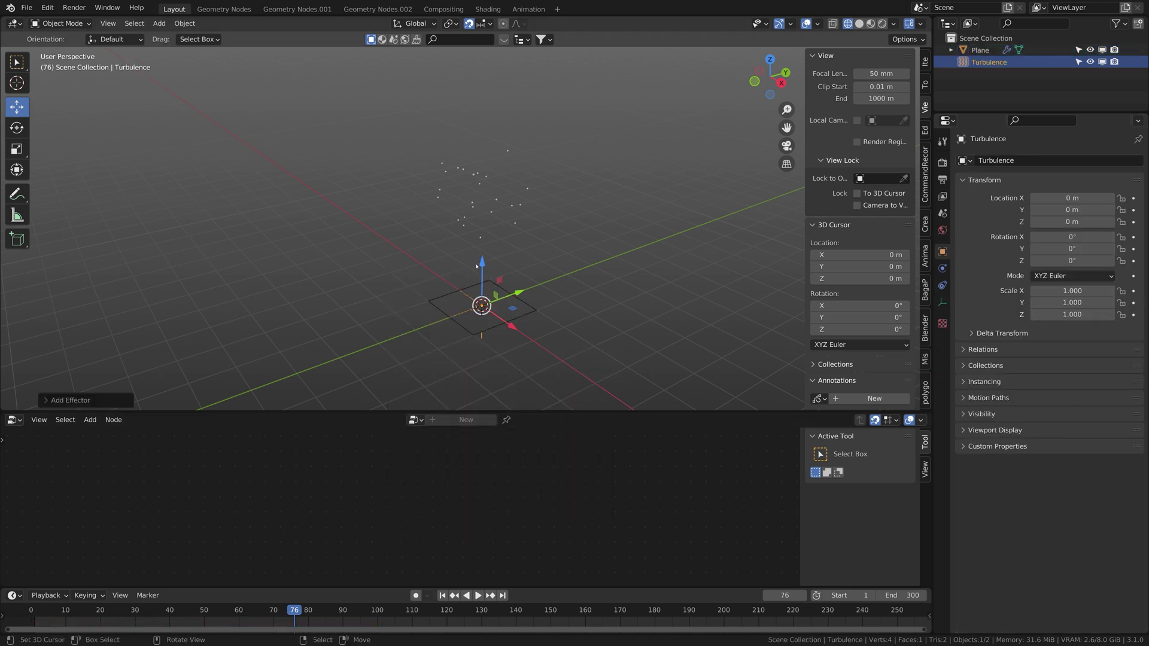
{"action": "key", "text": "g"}
{"action": "key", "text": "z"}
{"action": "left_click", "coordinate": [486, 195]}
Set the turbulence field's strength to 2 and its flow to 0.5.
{"action": "mouse_move", "coordinate": [492, 225]}
{"action": "middle_mouse_down"}
{"action": "mouse_move", "coordinate": [542, 202]}
{"action": "mouse_move", "coordinate": [508, 219]}
{"action": "middle_mouse_up"}
{"action": "left_click", "coordinate": [942, 268]}
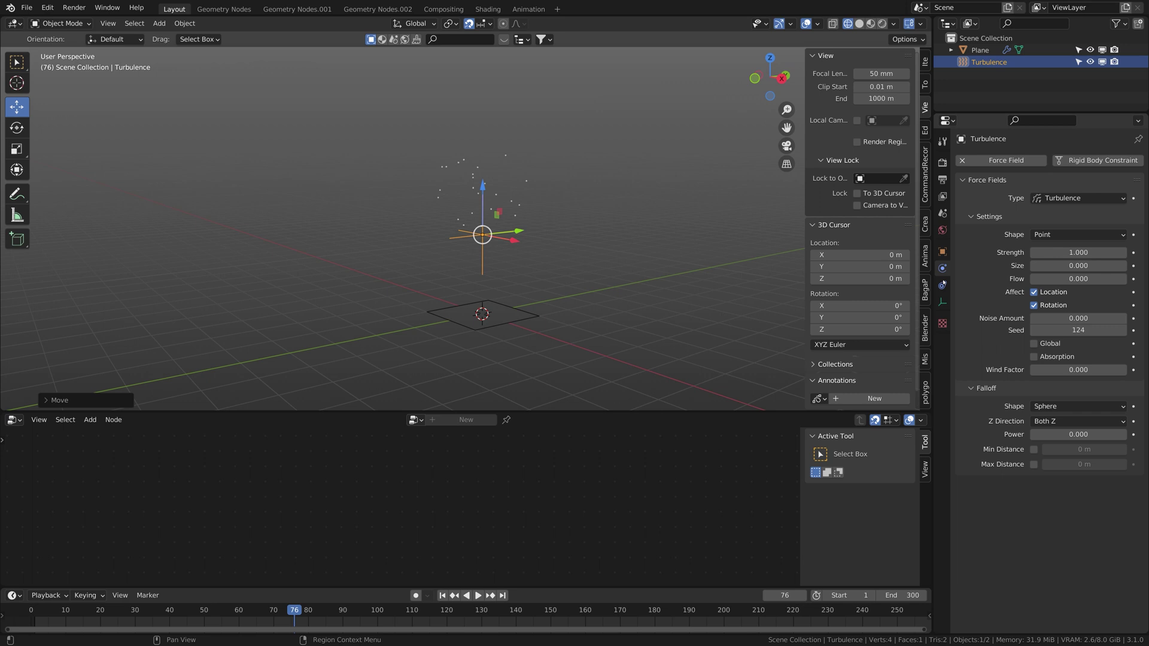
{"action": "left_click", "coordinate": [1068, 253]}
{"action": "type", "text": "2"}
{"action": "key", "text": "Return"}
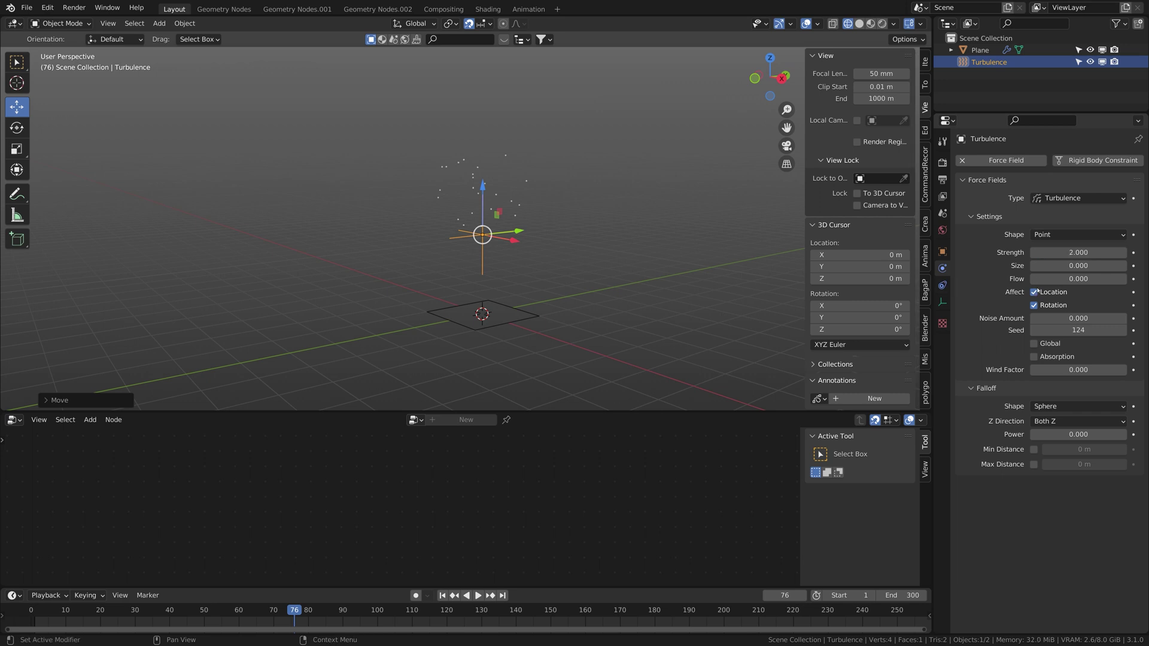
{"action": "left_click", "coordinate": [1061, 280]}
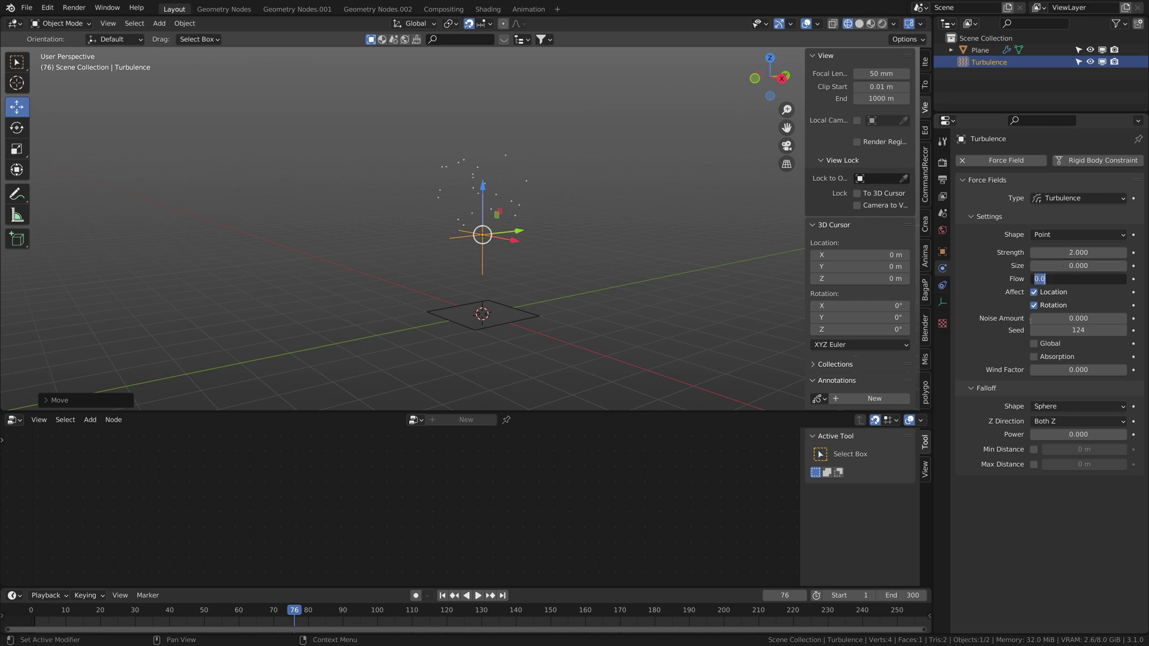
{"action": "key", "text": "Return"}
Replay the animation from frame 1 to check the turbulence's effect on the particles.
{"action": "key", "text": "shift+Left"}
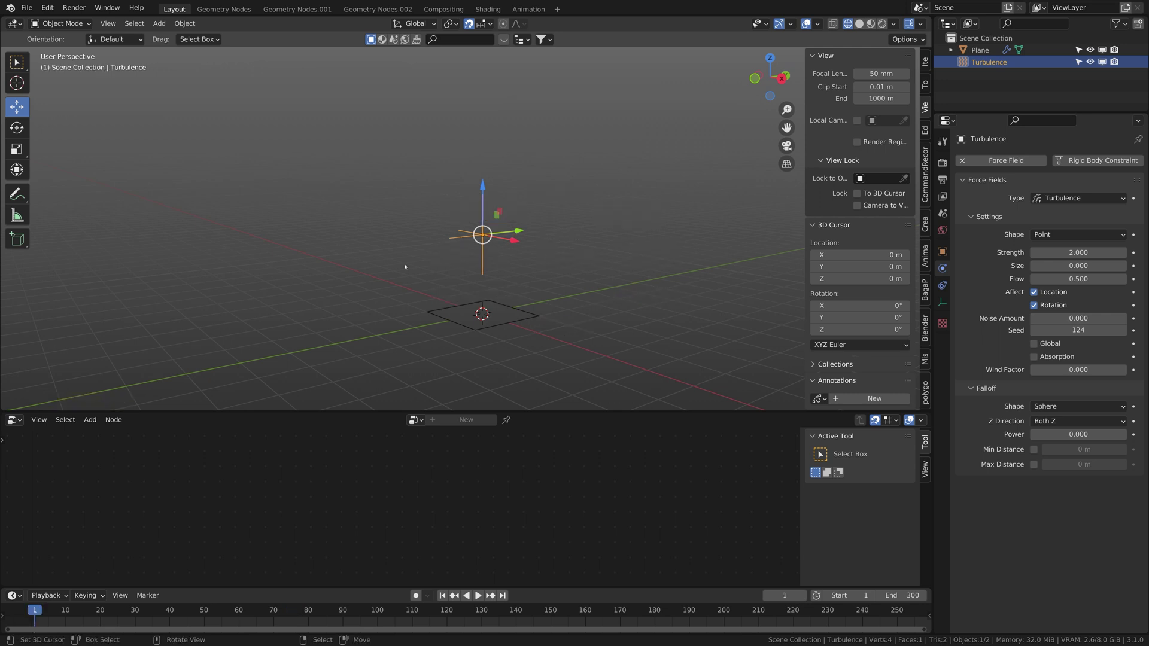
{"action": "key", "text": "space"}
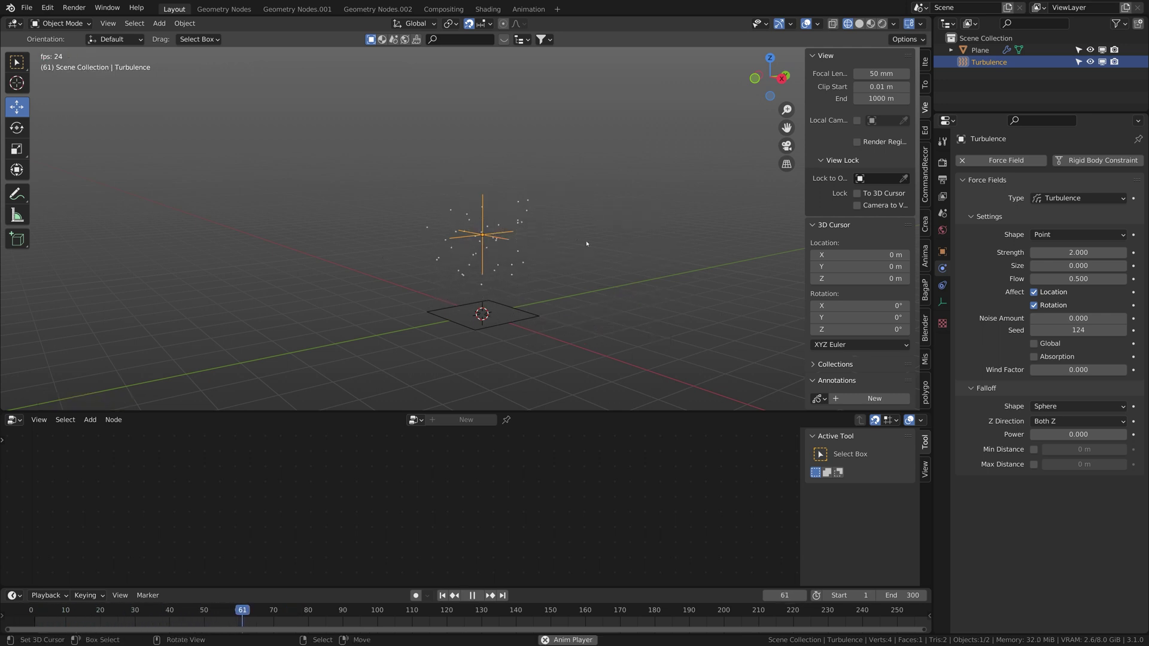
{"action": "key", "text": "space"}
Select the emitter plane and set its particle lifetime to 100 frames.
{"action": "left_click", "coordinate": [500, 247]}
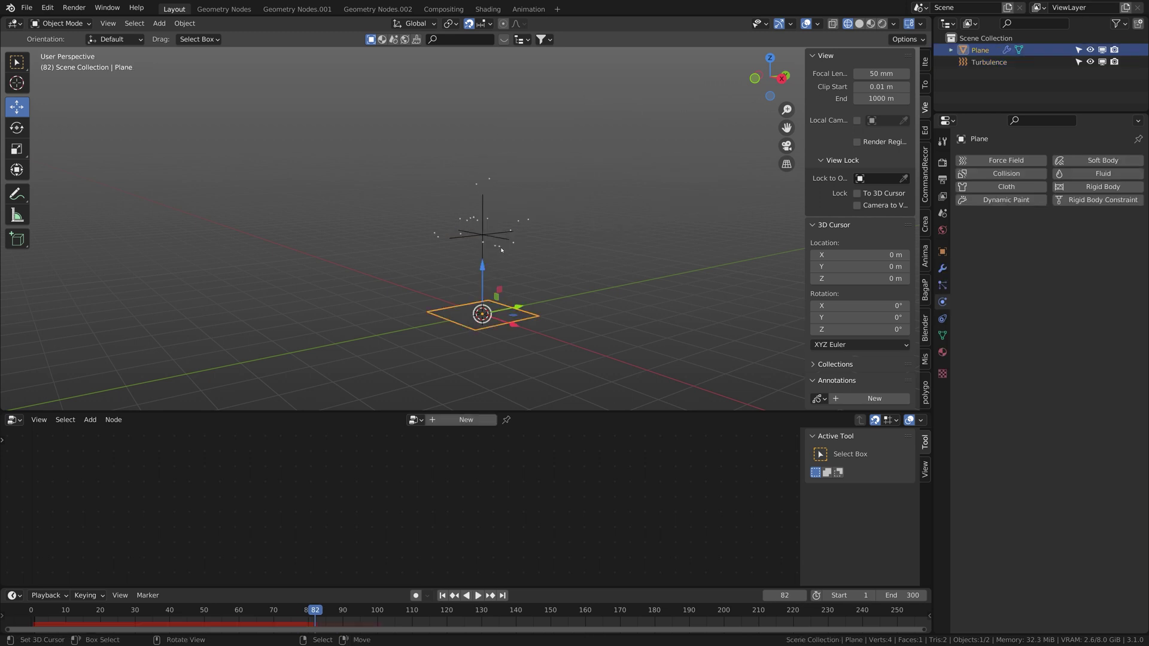
{"action": "left_click", "coordinate": [942, 285]}
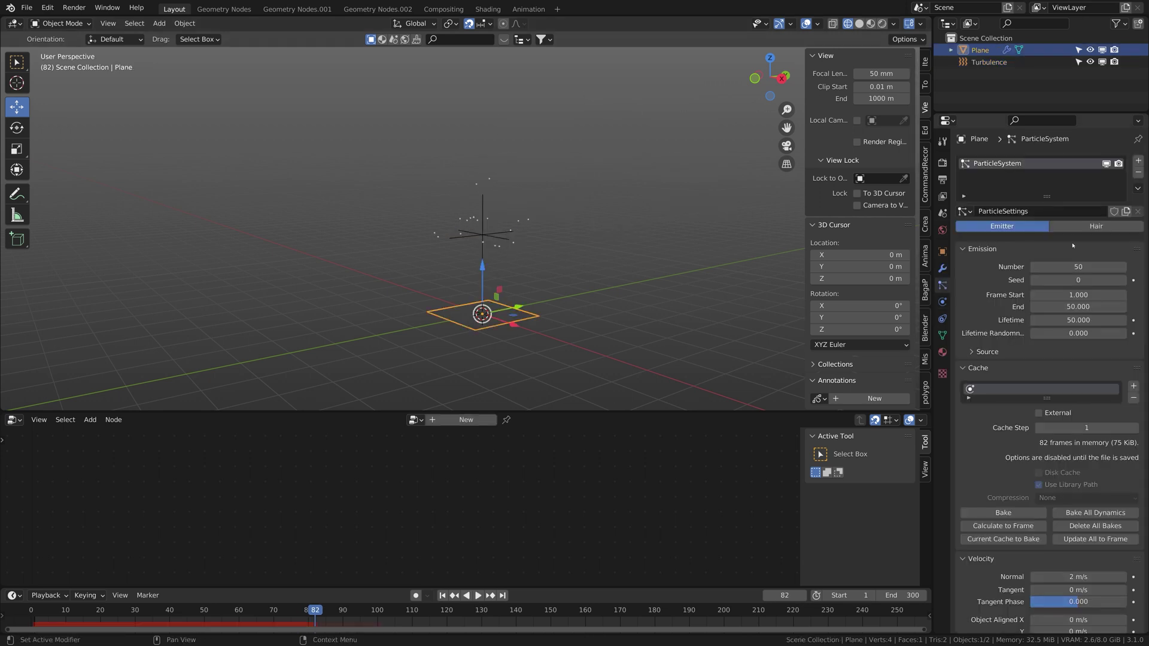
{"action": "left_click", "coordinate": [1072, 321]}
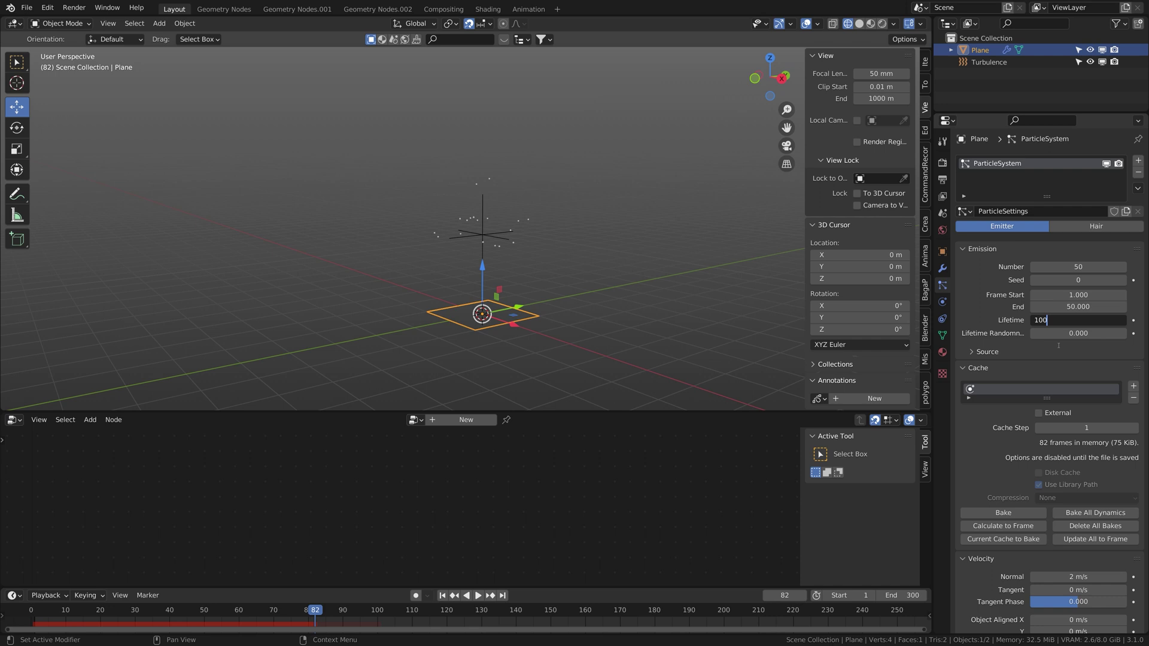
{"action": "key", "text": "Return"}
Set the particles' normal velocity to 3 m/s and the velocity randomization to 0.2.
{"action": "scroll", "coordinate": [1059, 453], "scroll_direction": "down", "scroll_amount": 4}
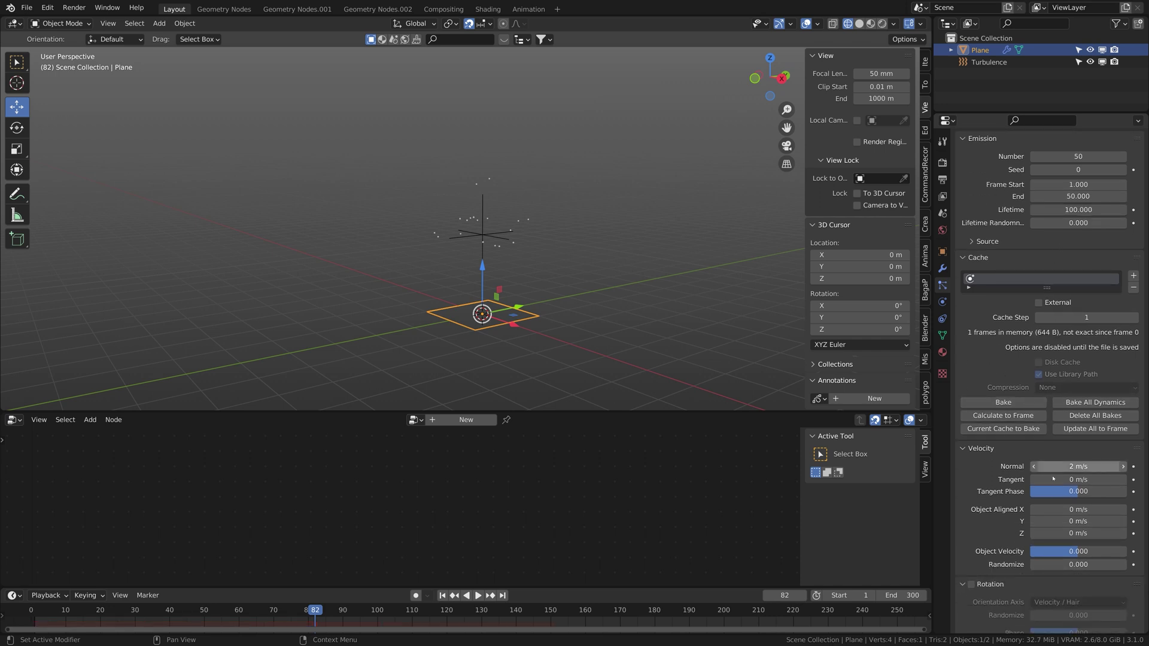
{"action": "left_click", "coordinate": [1066, 468]}
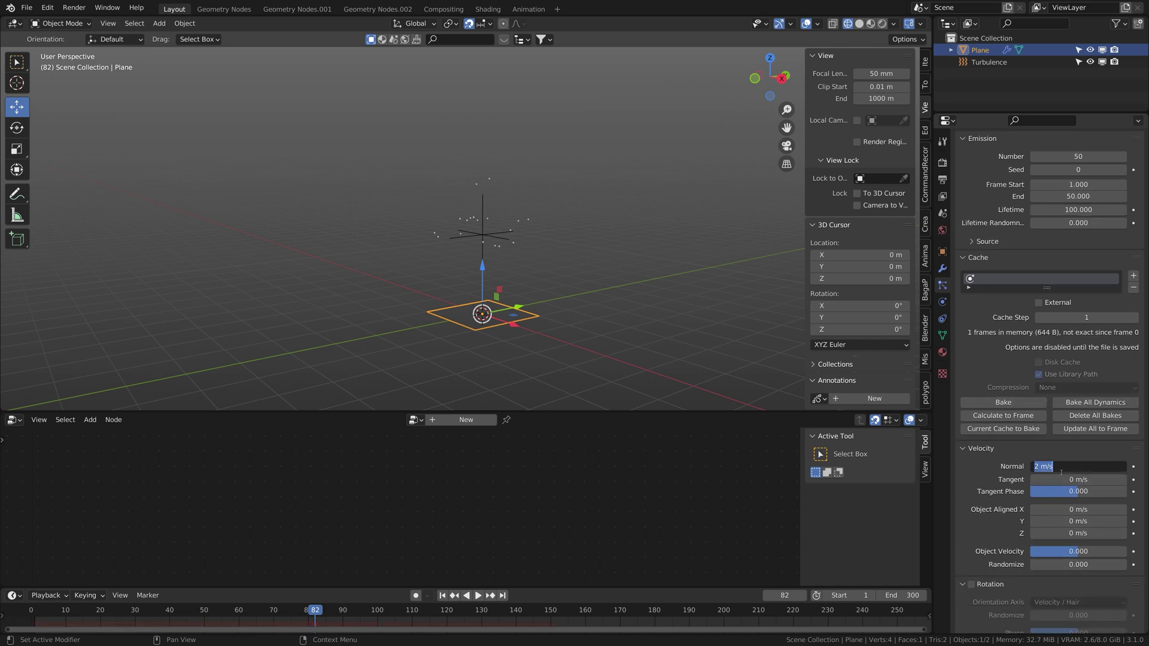
{"action": "type", "text": "3"}
{"action": "key", "text": "Return"}
{"action": "left_click", "coordinate": [1068, 566]}
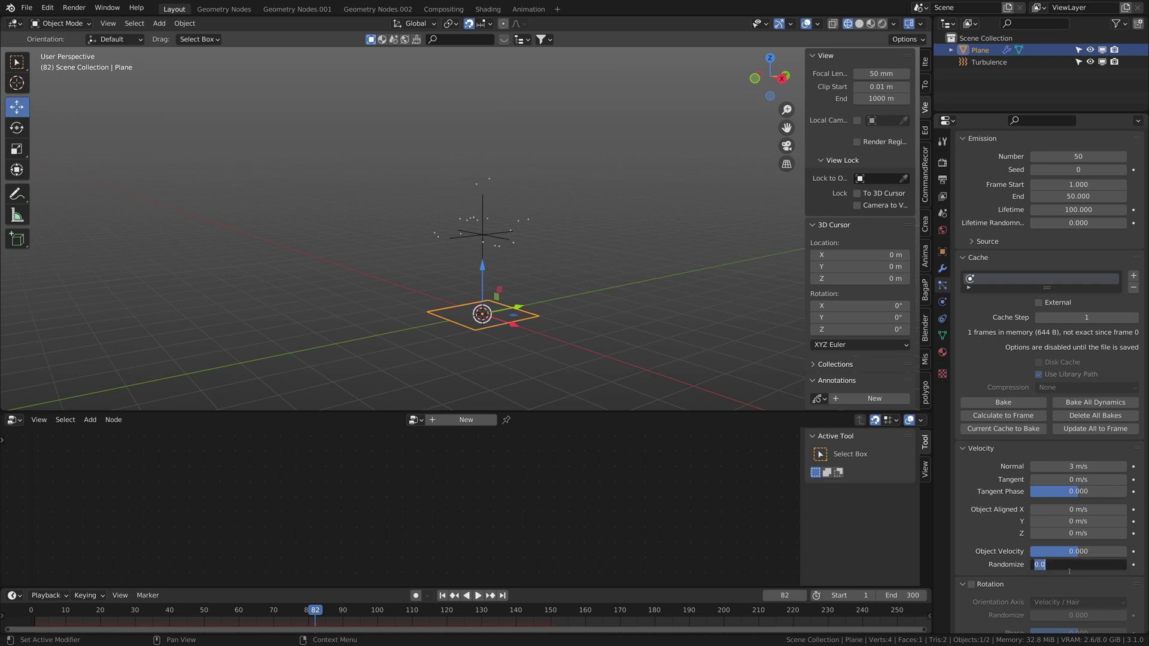
{"action": "type", "text": ".2"}
{"action": "key", "text": "Return"}
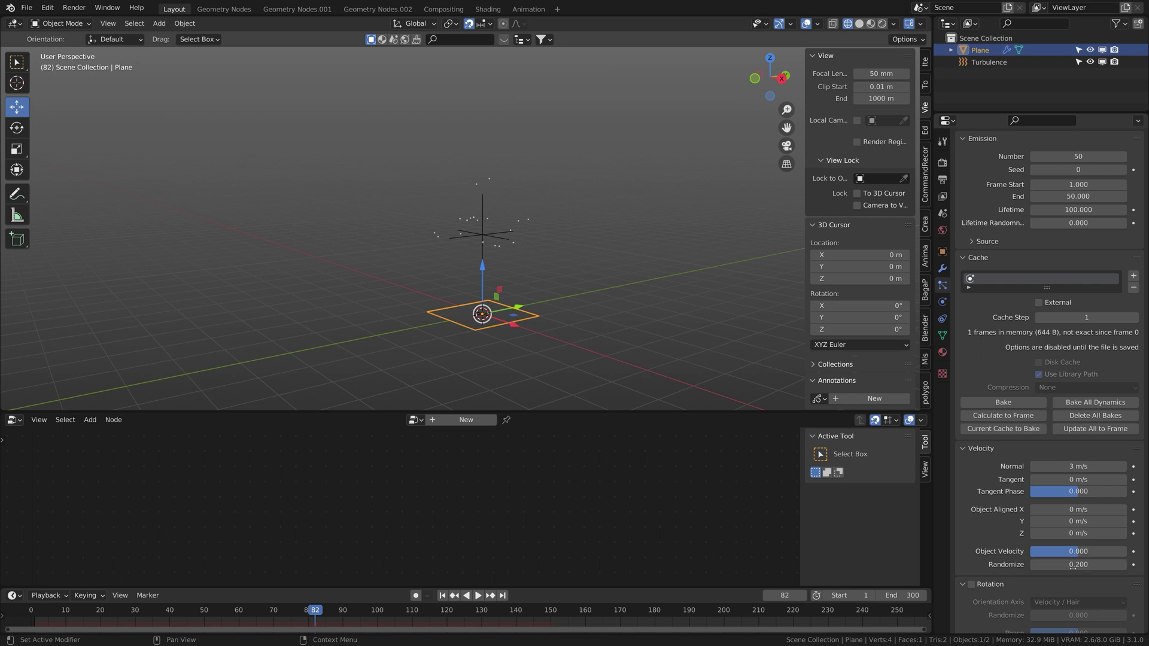
Replay the animation from frame 1 to check the new particle velocity, and bake the plane's particle cache.
{"action": "key", "text": "shift+space"}
{"action": "left_click", "coordinate": [514, 249]}
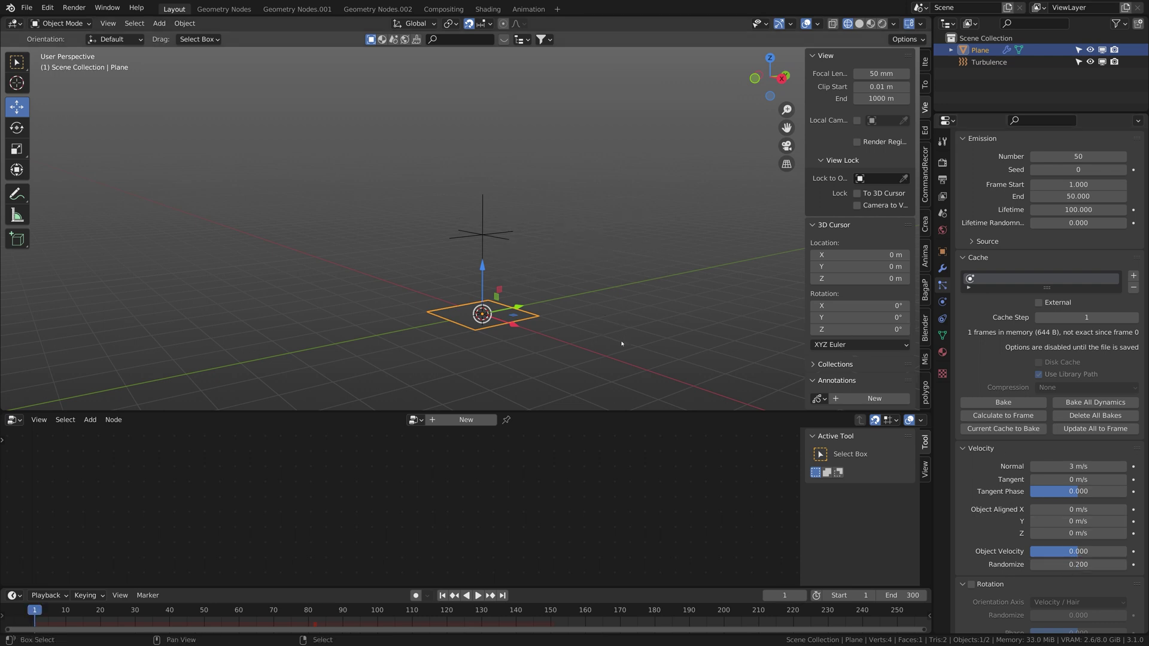
{"action": "key", "text": "space"}
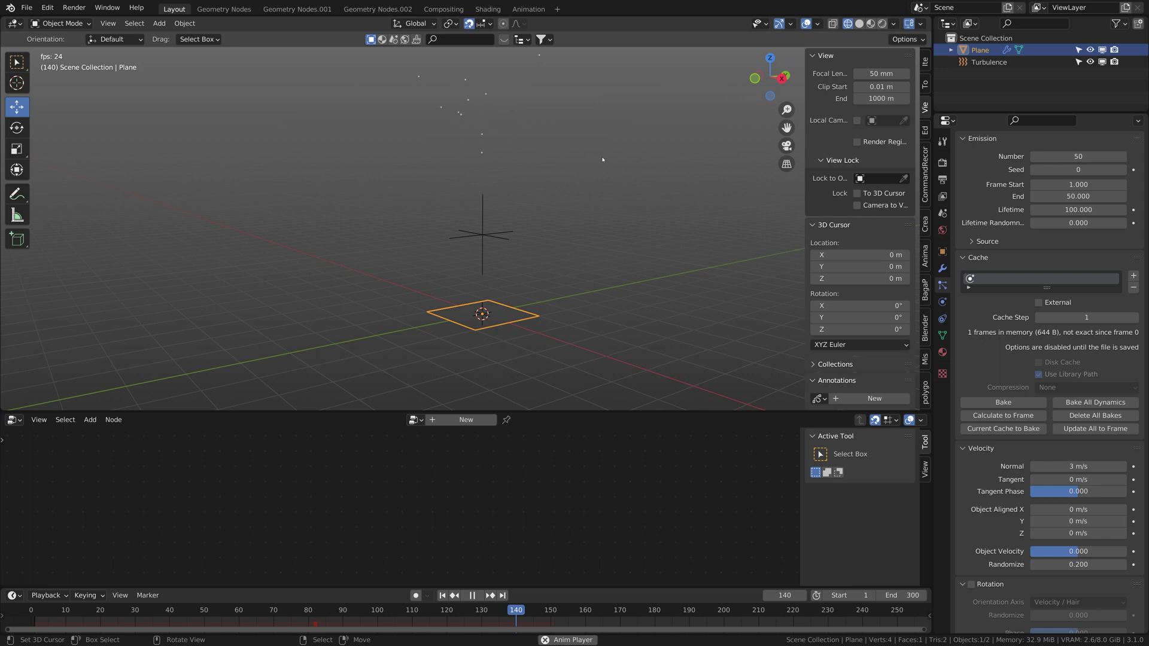
{"action": "key", "text": "space"}
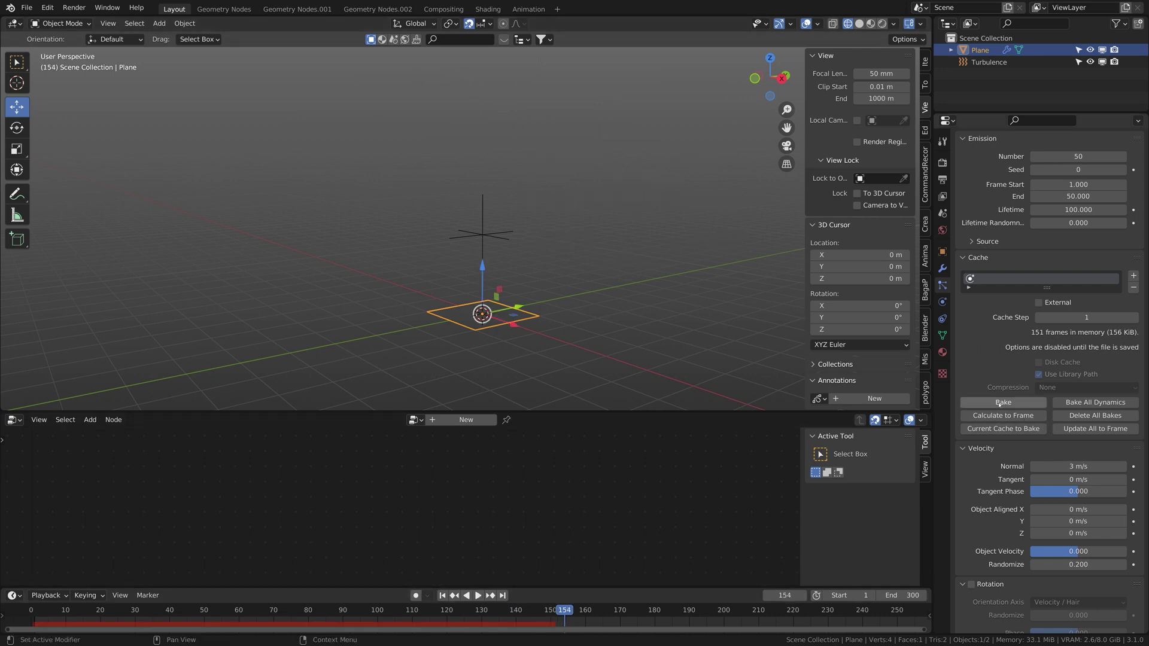
{"action": "left_click", "coordinate": [1000, 404]}
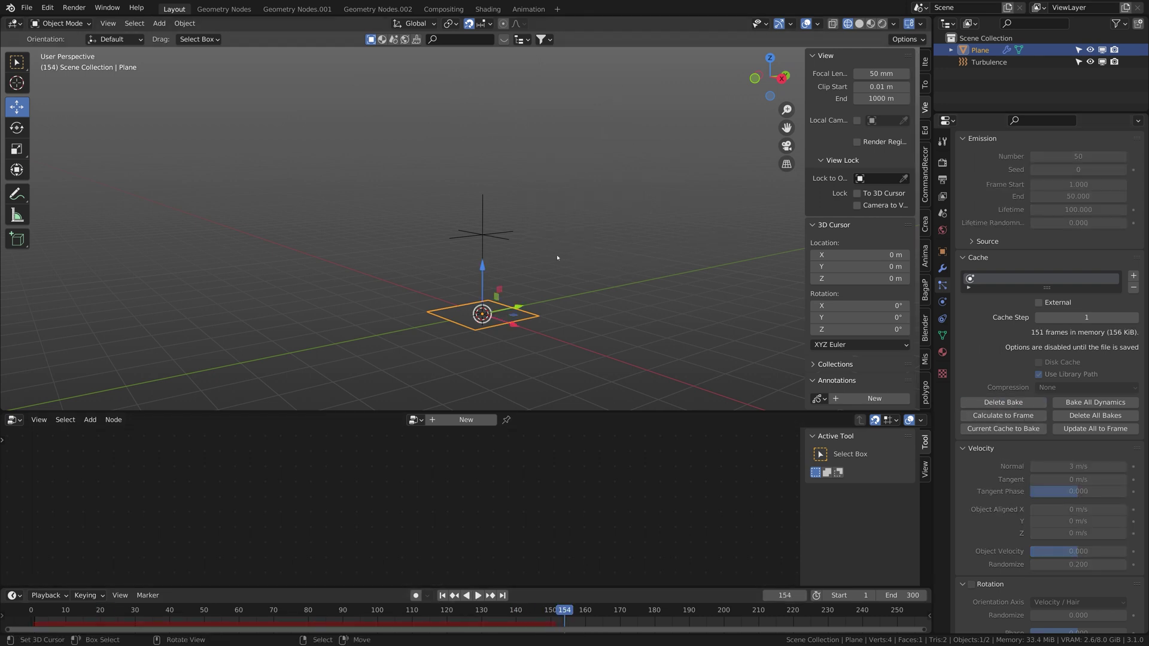
Add a new plane mesh at the world origin and enter Edit Mode on it.
{"action": "middle_click_drag", "start_coordinate": [597, 235], "coordinate": [548, 251]}
{"action": "left_click", "coordinate": [942, 269]}
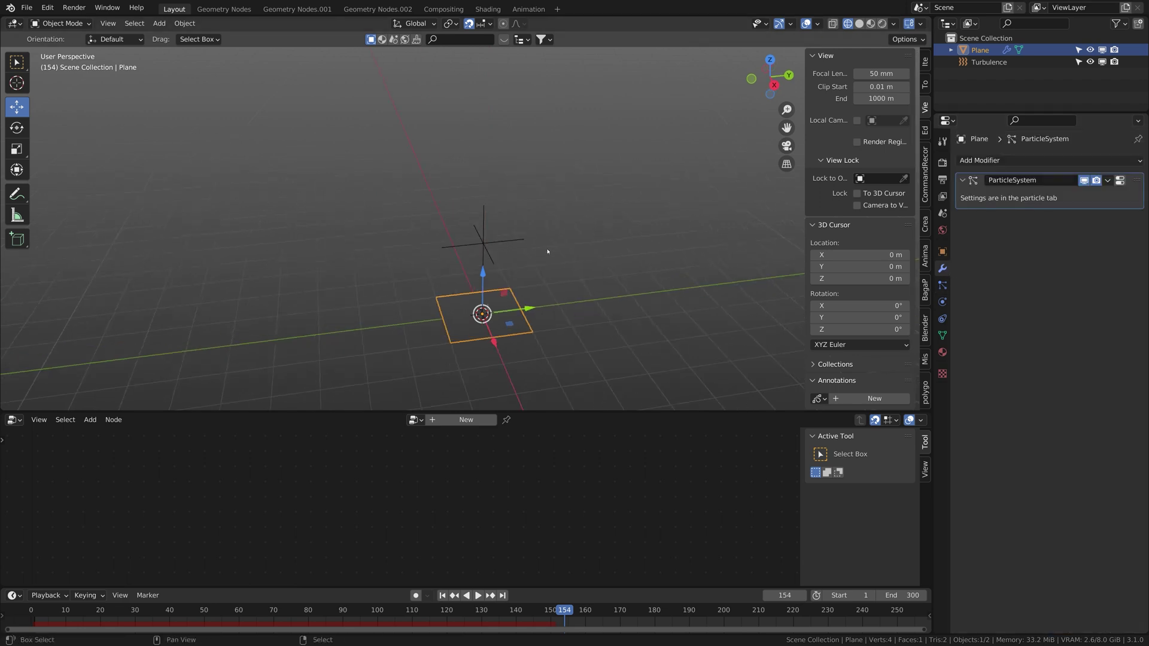
{"action": "key", "text": "shift+a"}
{"action": "mouse_move", "coordinate": [496, 60]}
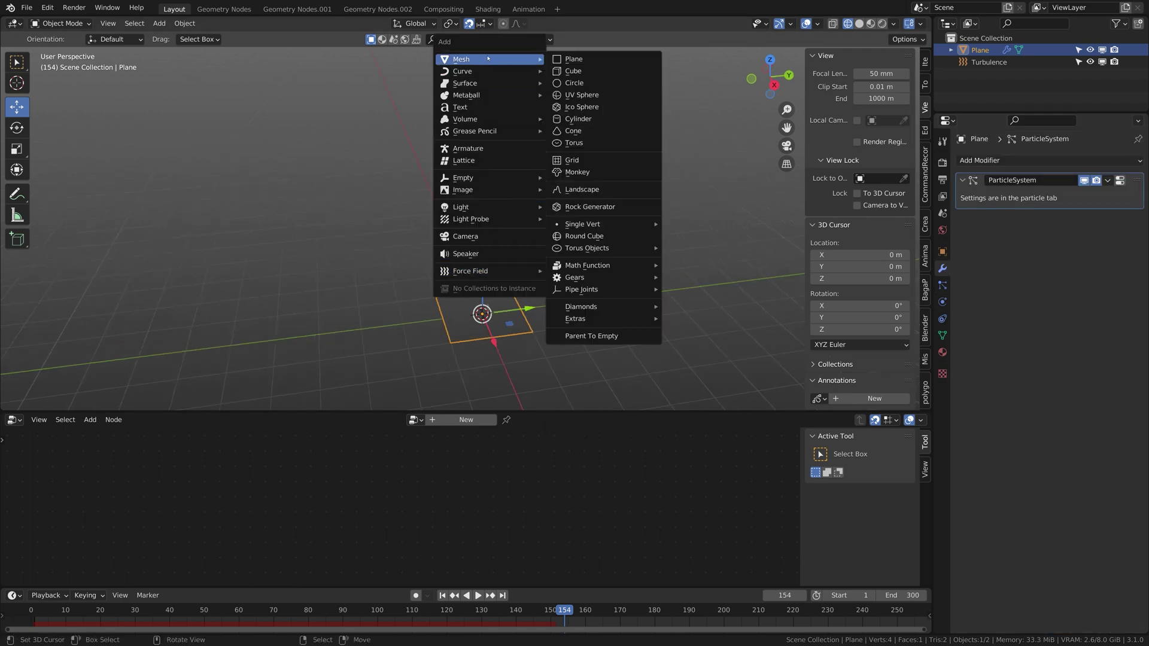
{"action": "left_click", "coordinate": [571, 59]}
{"action": "key", "text": "Tab"}
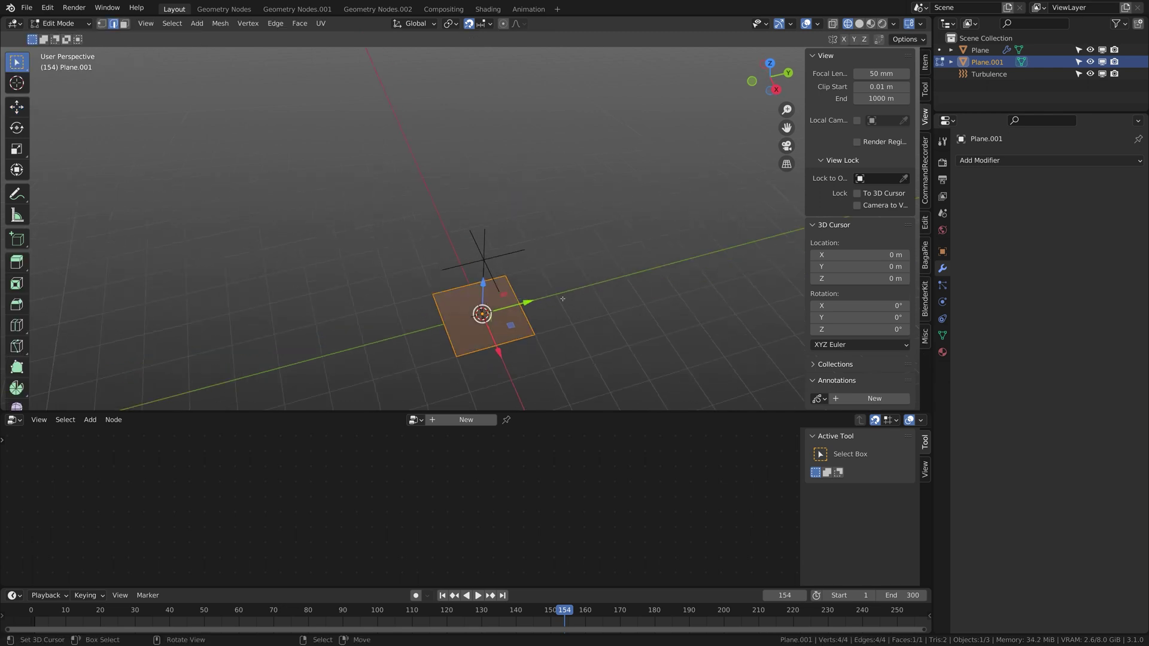
Cut a centred edge loop through the new plane and delete its two outer parallel edges, leaving only the middle edge.
{"action": "middle_click_drag", "start_coordinate": [526, 299], "coordinate": [509, 254]}
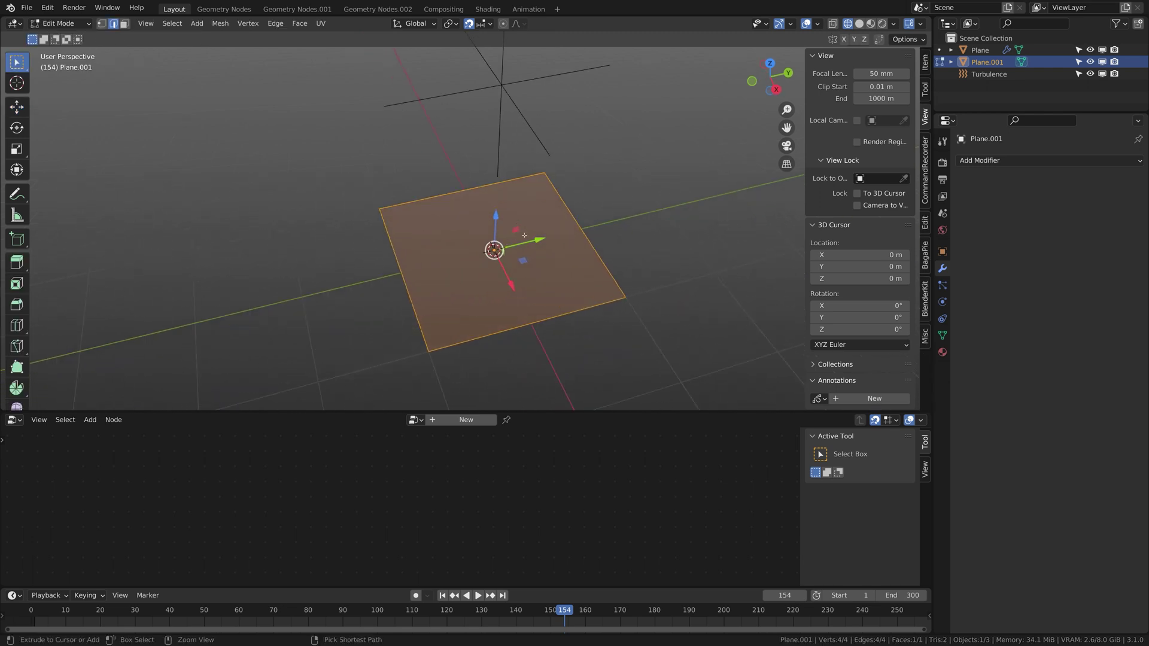
{"action": "key", "text": "ctrl+r"}
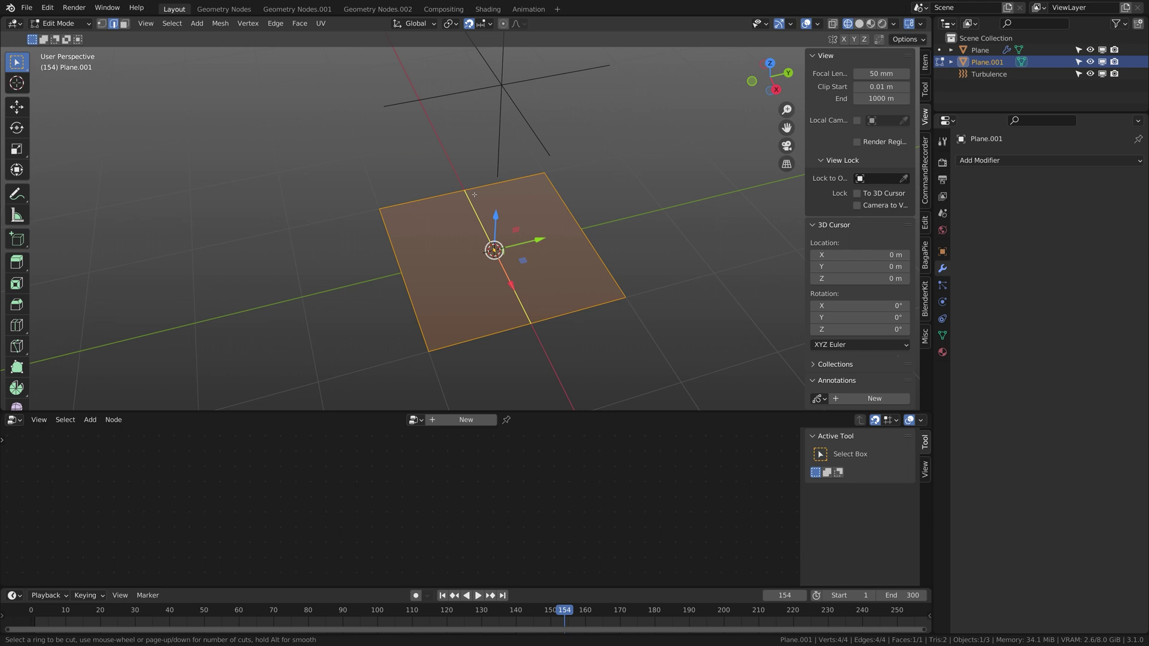
{"action": "left_click", "coordinate": [476, 191]}
{"action": "right_click", "coordinate": [476, 192]}
{"action": "middle_click_drag", "start_coordinate": [477, 194], "coordinate": [533, 188]}
{"action": "right_click", "coordinate": [521, 198]}
{"action": "left_click", "coordinate": [483, 324], "text": "shift"}
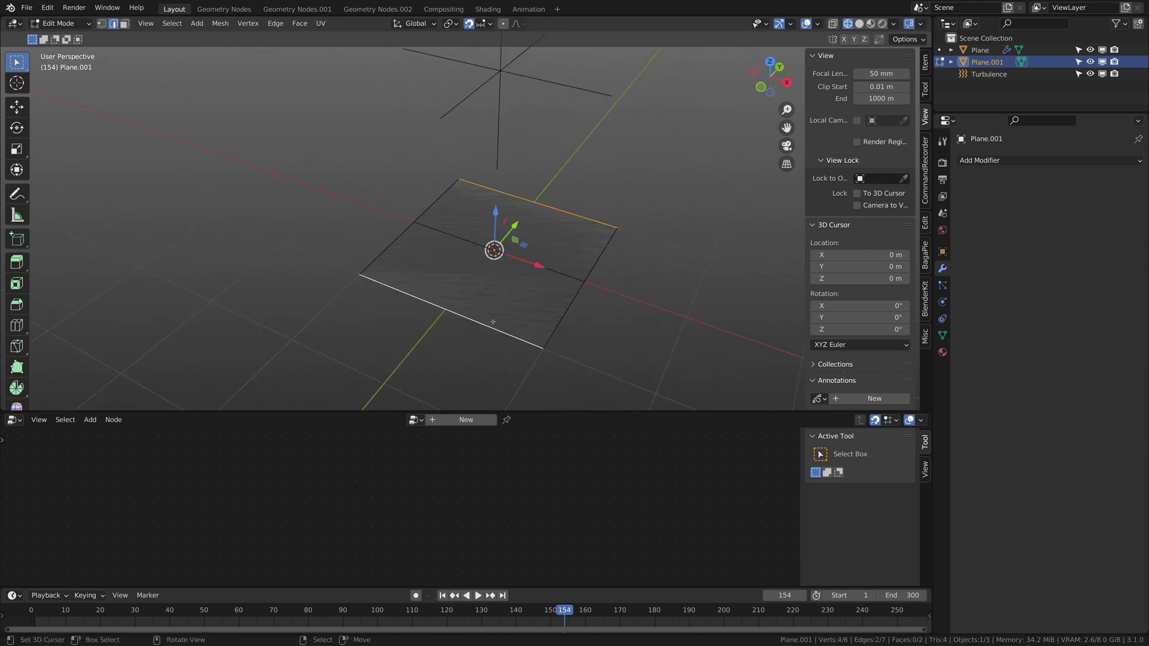
{"action": "key", "text": "x"}
{"action": "left_click", "coordinate": [479, 314]}
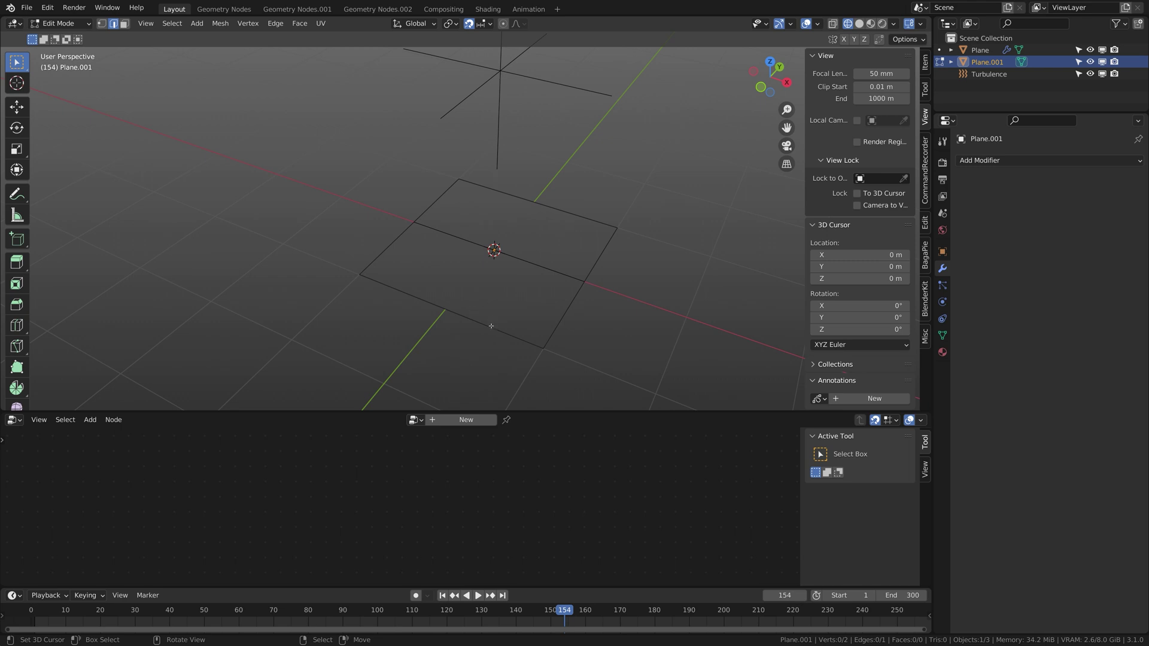
Move the remaining edge along X until one end sits on the object's origin, and return to Object Mode.
{"action": "key", "text": "a"}
{"action": "middle_click_drag", "start_coordinate": [491, 277], "coordinate": [532, 249]}
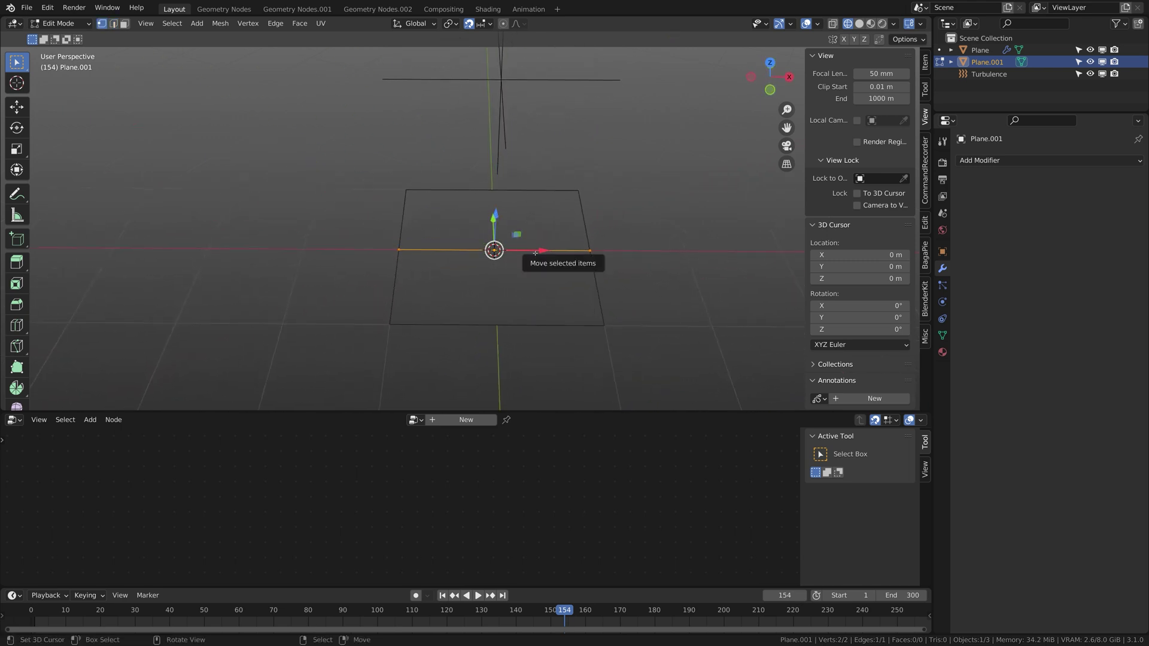
{"action": "left_click_drag", "start_coordinate": [538, 252], "coordinate": [628, 253]}
{"action": "middle_click_drag", "start_coordinate": [629, 254], "coordinate": [556, 233]}
{"action": "left_click", "coordinate": [487, 275]}
{"action": "key", "text": "Tab"}
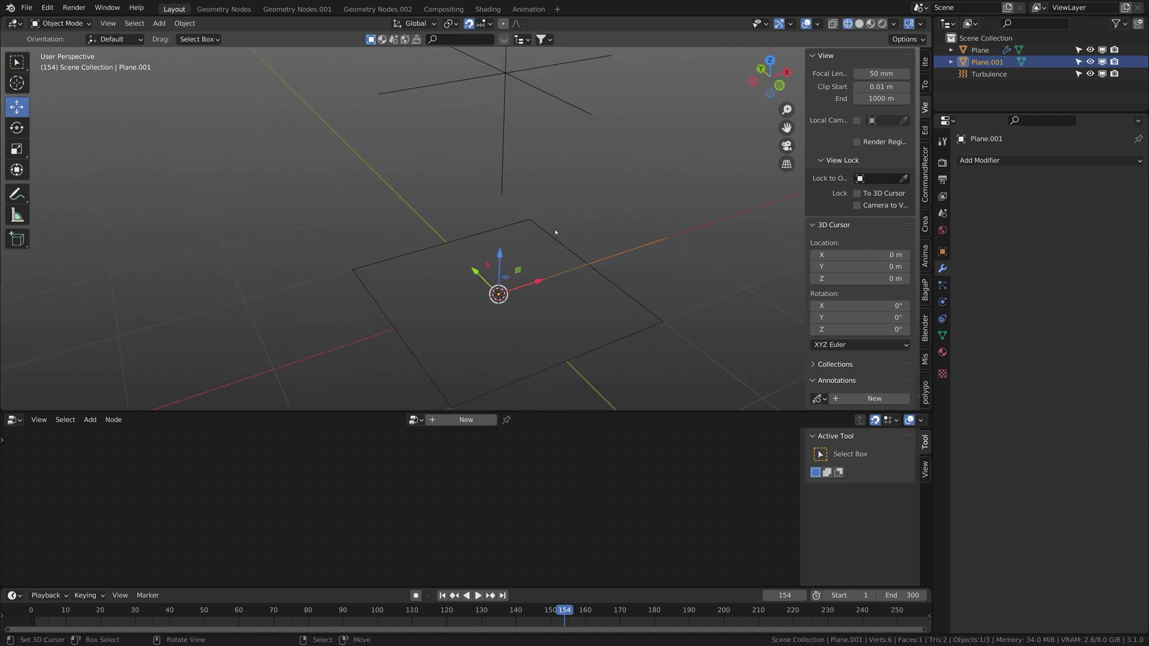
Add a Geometry Nodes modifier with a node tree, followed by a Particle Instance modifier, to the single-edge object.
{"action": "left_click", "coordinate": [999, 162]}
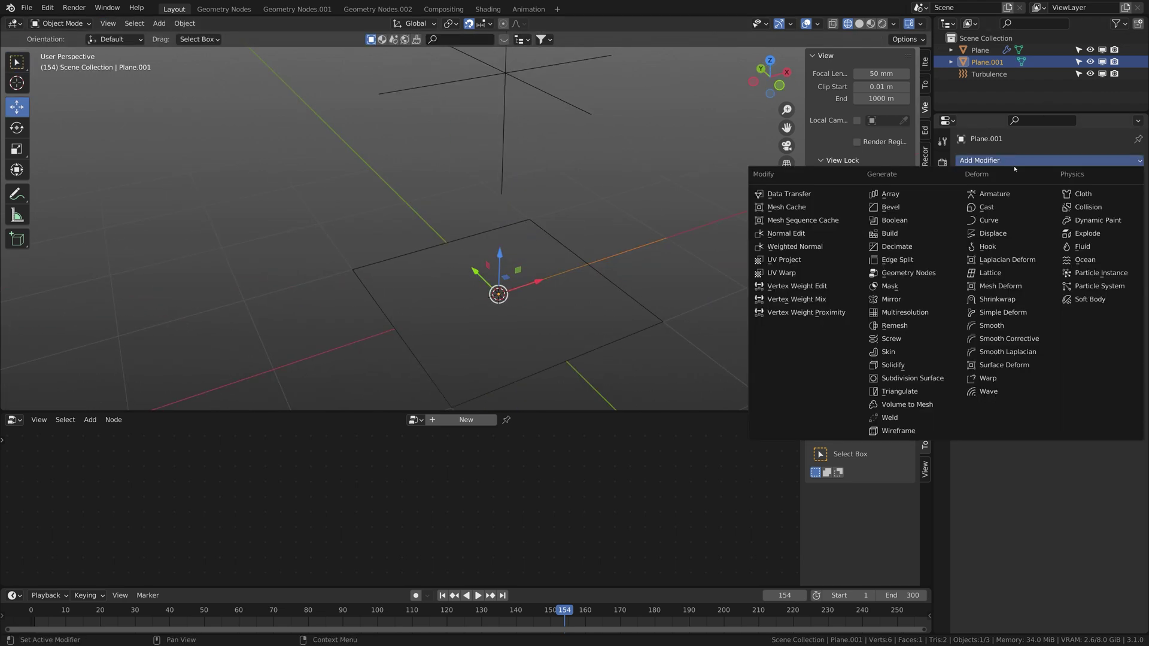
{"action": "left_click", "coordinate": [925, 274]}
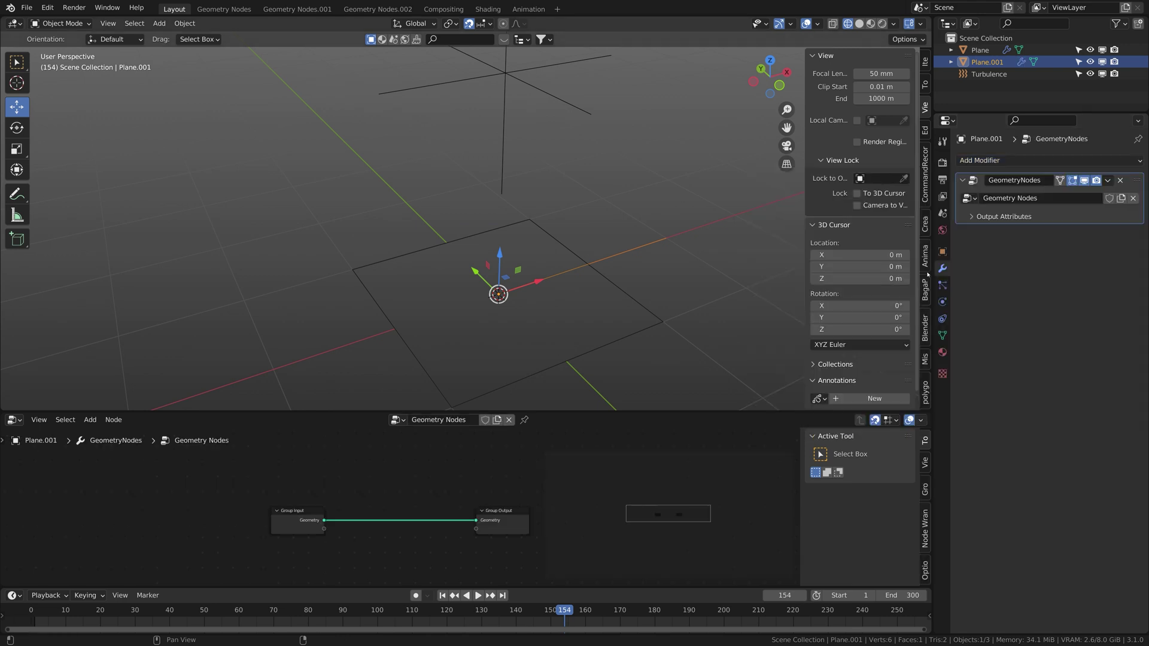
{"action": "middle_click_drag", "start_coordinate": [564, 290], "coordinate": [550, 285]}
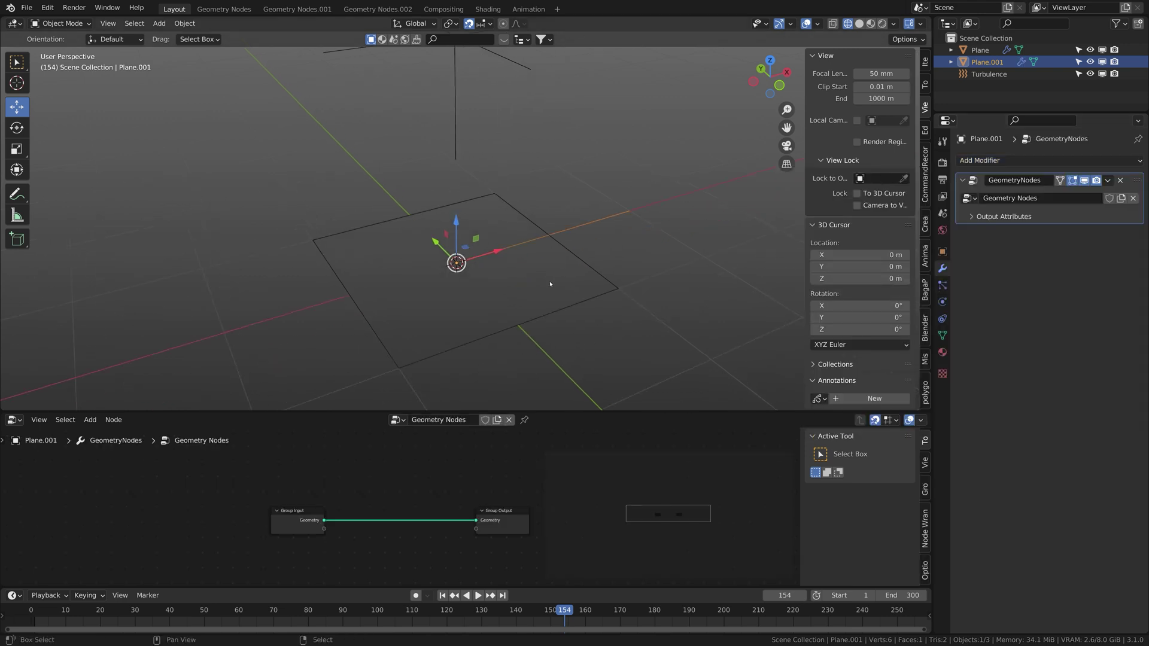
{"action": "left_click", "coordinate": [994, 162]}
{"action": "left_click", "coordinate": [1107, 276]}
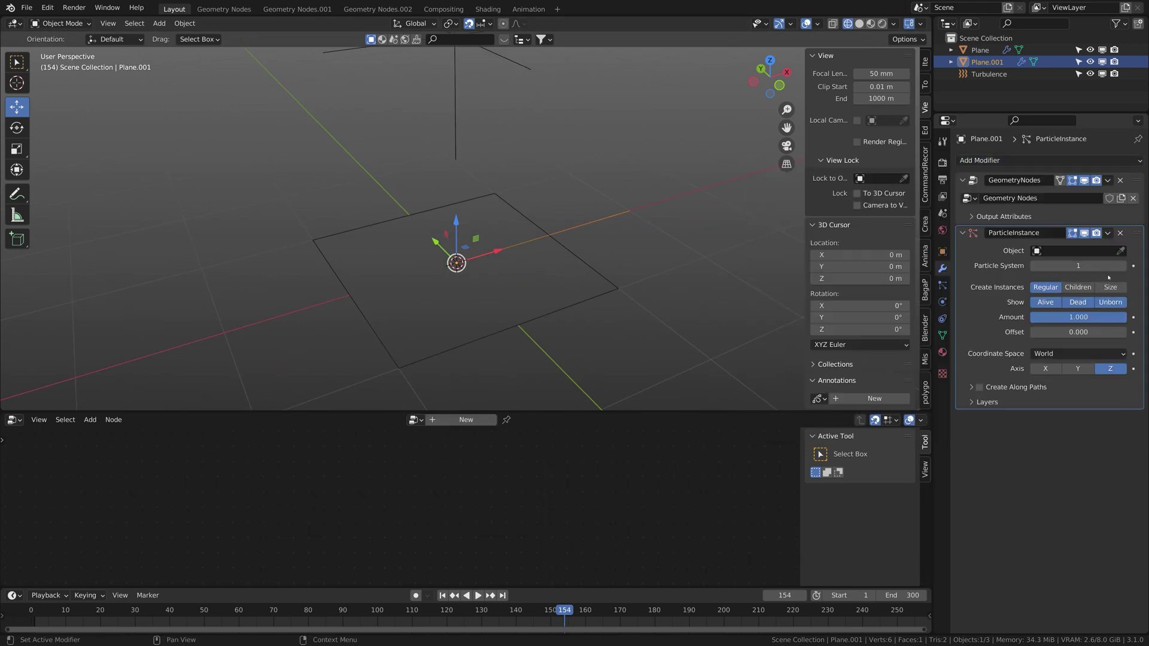
Go to about frame 48 and set the emitter Plane as the Particle Instance modifier's object.
{"action": "middle_click_drag", "start_coordinate": [585, 282], "coordinate": [574, 261]}
{"action": "middle_click_drag", "start_coordinate": [528, 183], "coordinate": [511, 279], "text": "shift"}
{"action": "scroll", "coordinate": [512, 282], "scroll_direction": "down", "scroll_amount": 2}
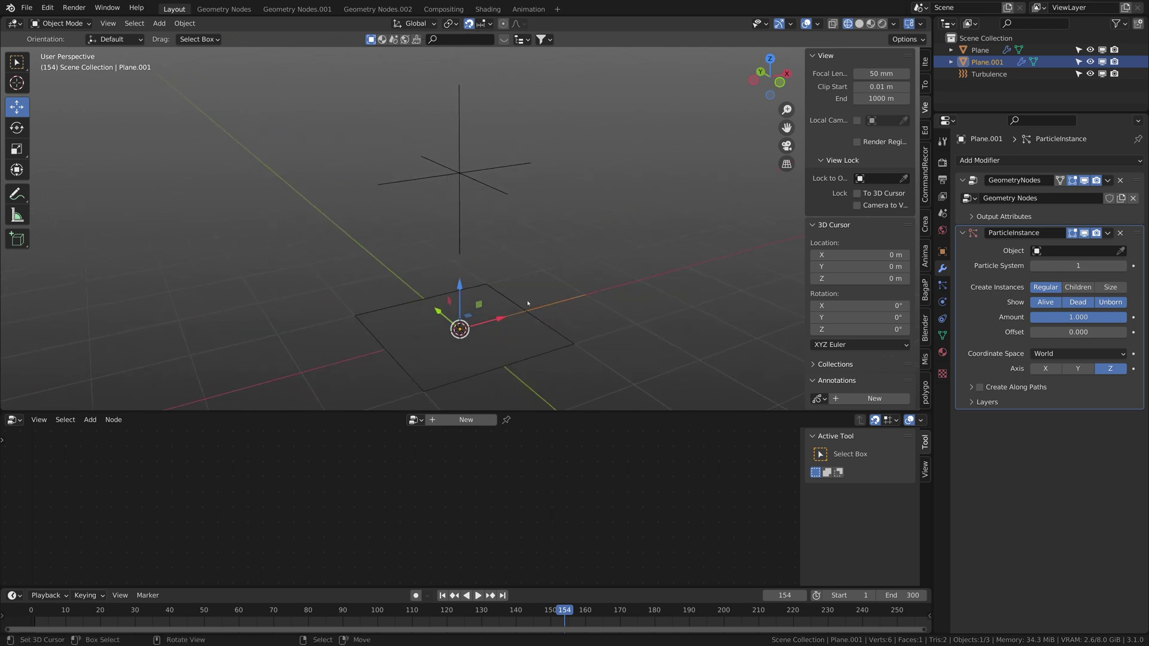
{"action": "left_click", "coordinate": [200, 610]}
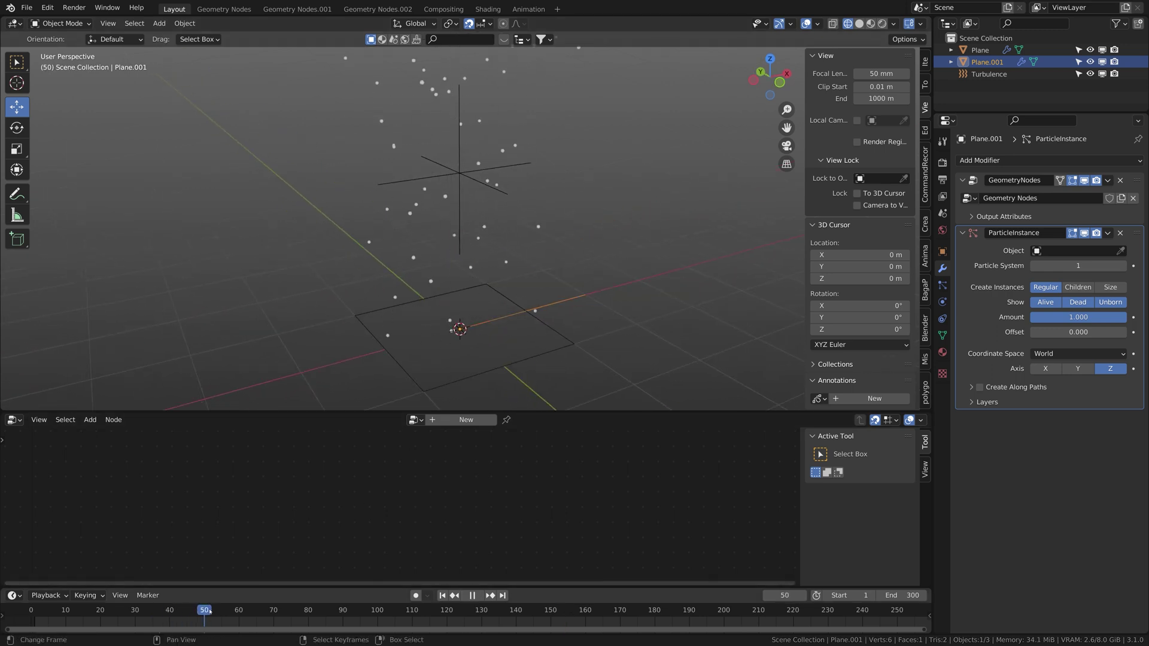
{"action": "left_click", "coordinate": [1121, 251]}
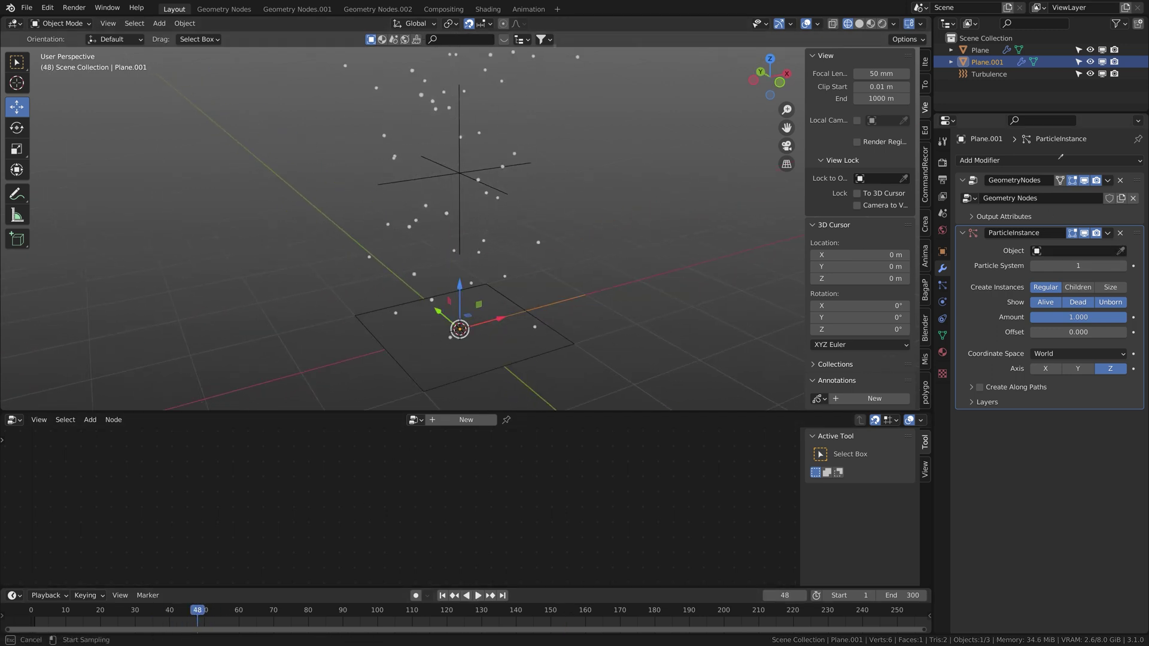
{"action": "left_click", "coordinate": [984, 48]}
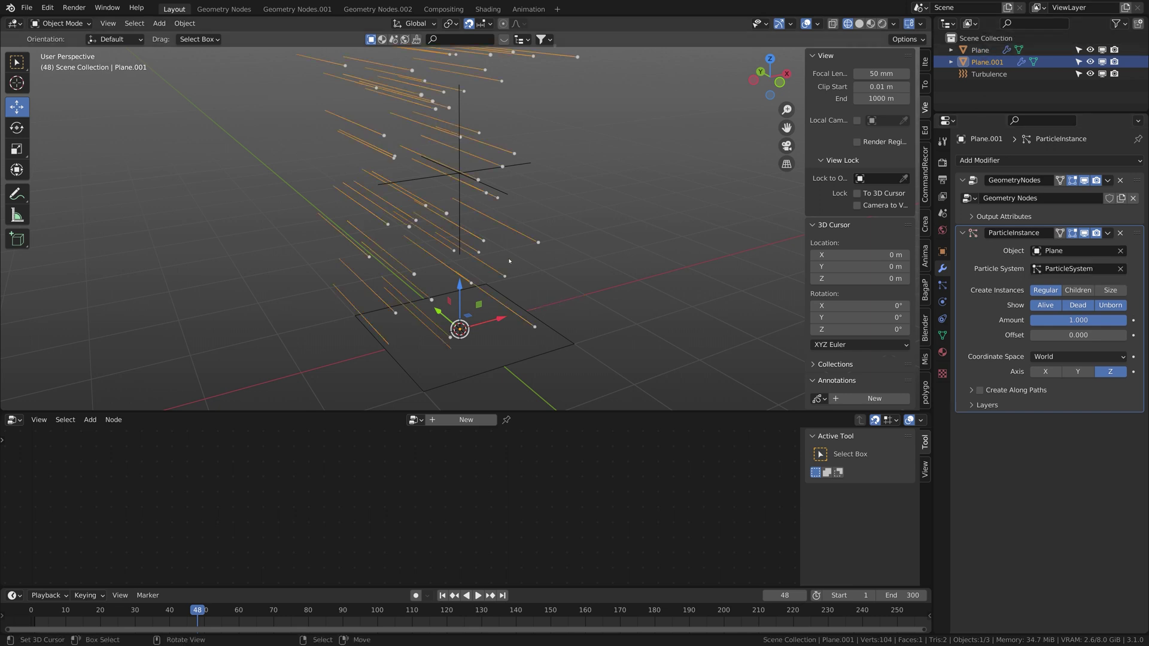
Scrub the timeline between about frames 37 and 55 to examine the edges instanced on the particles.
{"action": "left_click_drag", "start_coordinate": [198, 622], "coordinate": [159, 622]}
{"action": "scroll", "coordinate": [497, 262], "scroll_direction": "up", "scroll_amount": 2}
{"action": "middle_click_drag", "start_coordinate": [498, 262], "coordinate": [594, 241]}
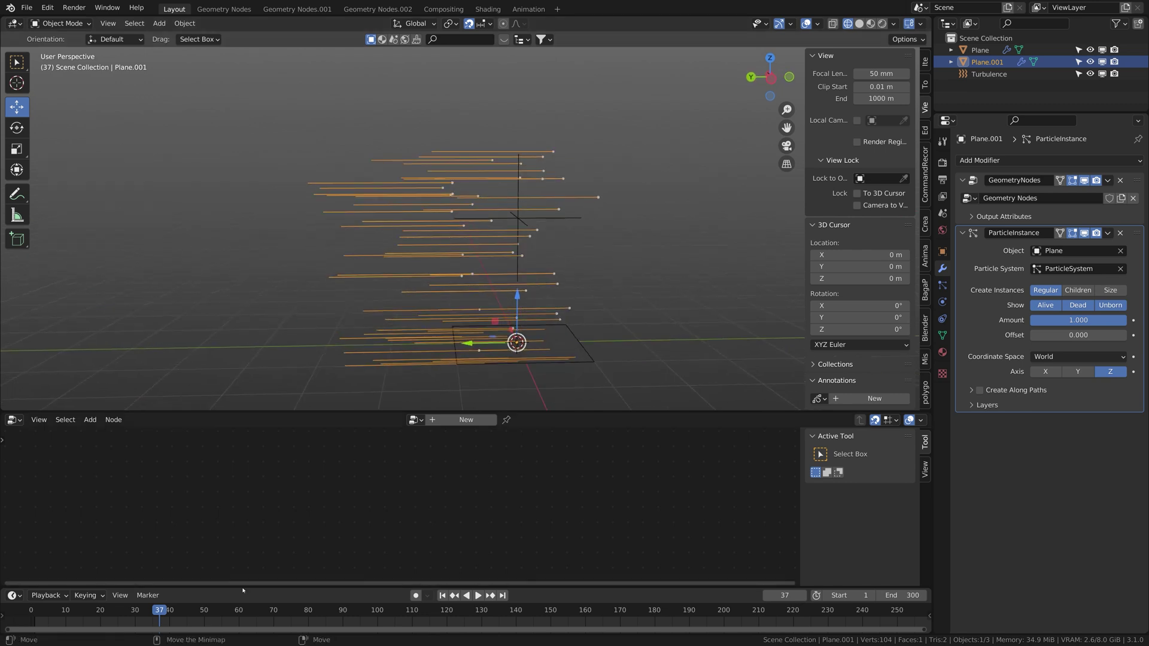
{"action": "key", "text": "space"}
{"action": "left_click_drag", "start_coordinate": [259, 602], "coordinate": [221, 602]}
{"action": "middle_click_drag", "start_coordinate": [618, 267], "coordinate": [618, 233], "text": "shift"}
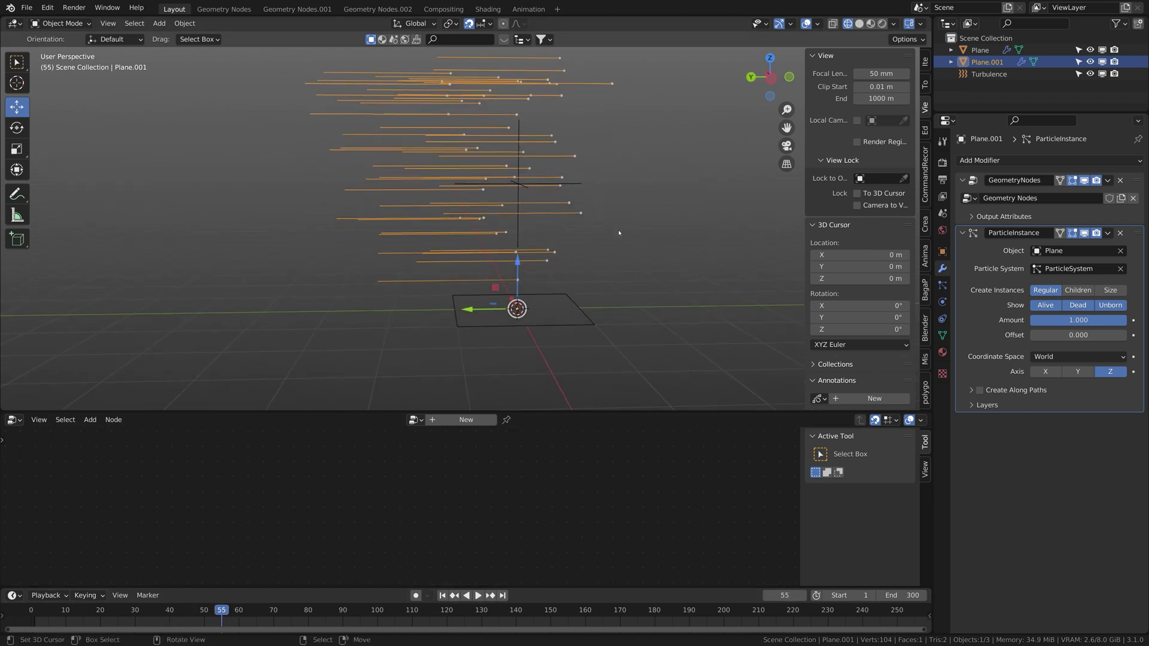
{"action": "left_click_drag", "start_coordinate": [220, 615], "coordinate": [194, 614]}
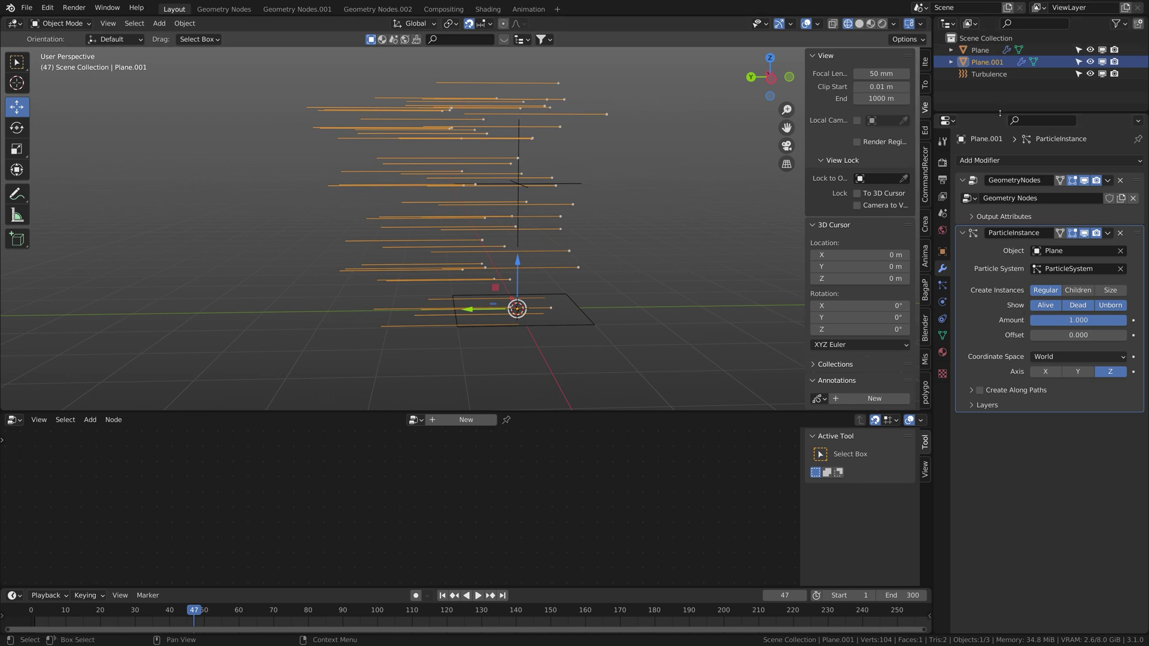
Enable Create Along Paths in the Particle Instance modifier.
{"action": "left_click_drag", "start_coordinate": [989, 113], "coordinate": [991, 131]}
{"action": "left_click", "coordinate": [974, 410]}
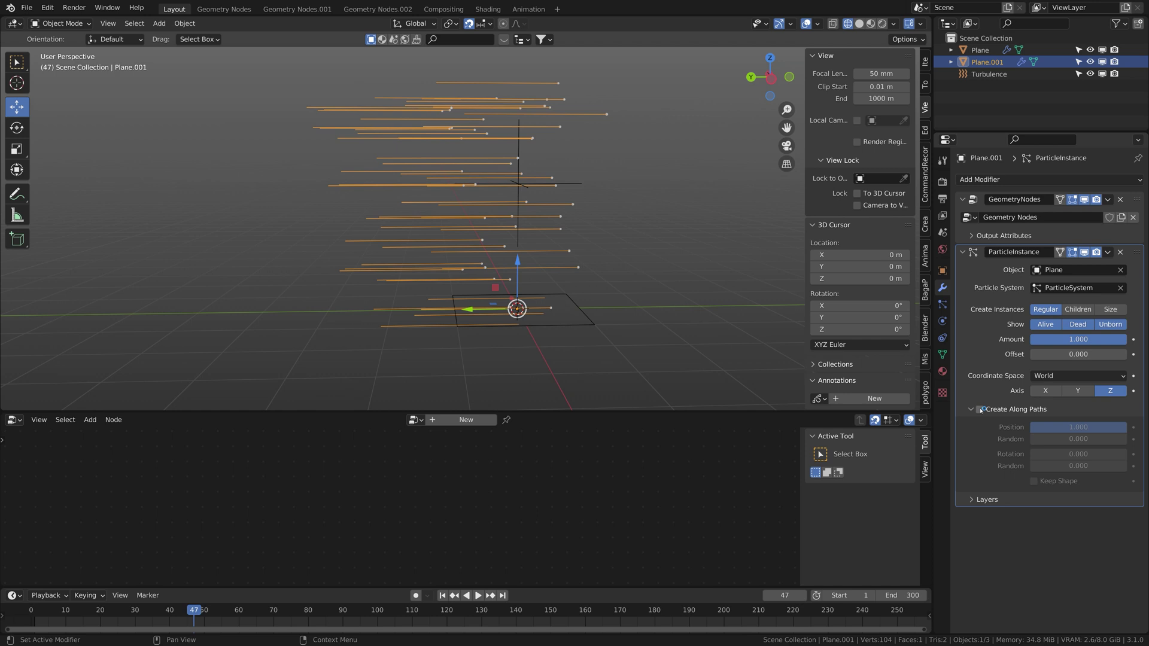
{"action": "left_click", "coordinate": [980, 409]}
{"action": "middle_click_drag", "start_coordinate": [632, 346], "coordinate": [787, 269]}
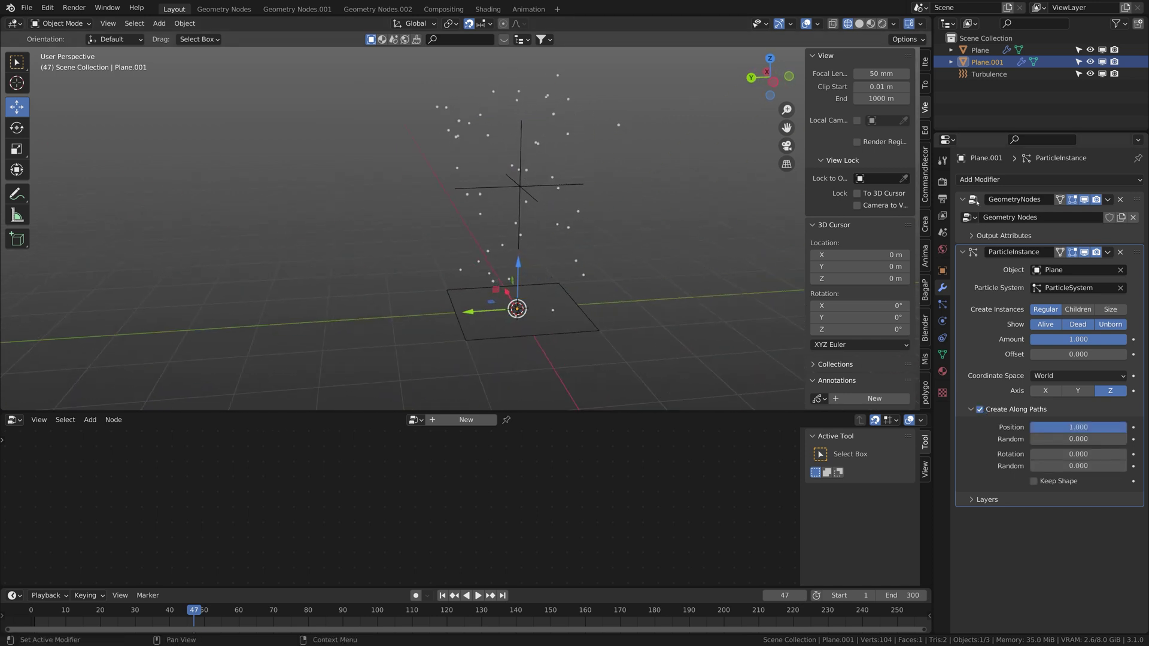
Insert a Subdivide Mesh node between Group Input and Group Output in the edge object's geometry node tree.
{"action": "left_click", "coordinate": [977, 202]}
{"action": "middle_click_drag", "start_coordinate": [407, 477], "coordinate": [267, 456]}
{"action": "scroll", "coordinate": [299, 482], "scroll_direction": "up", "scroll_amount": 1}
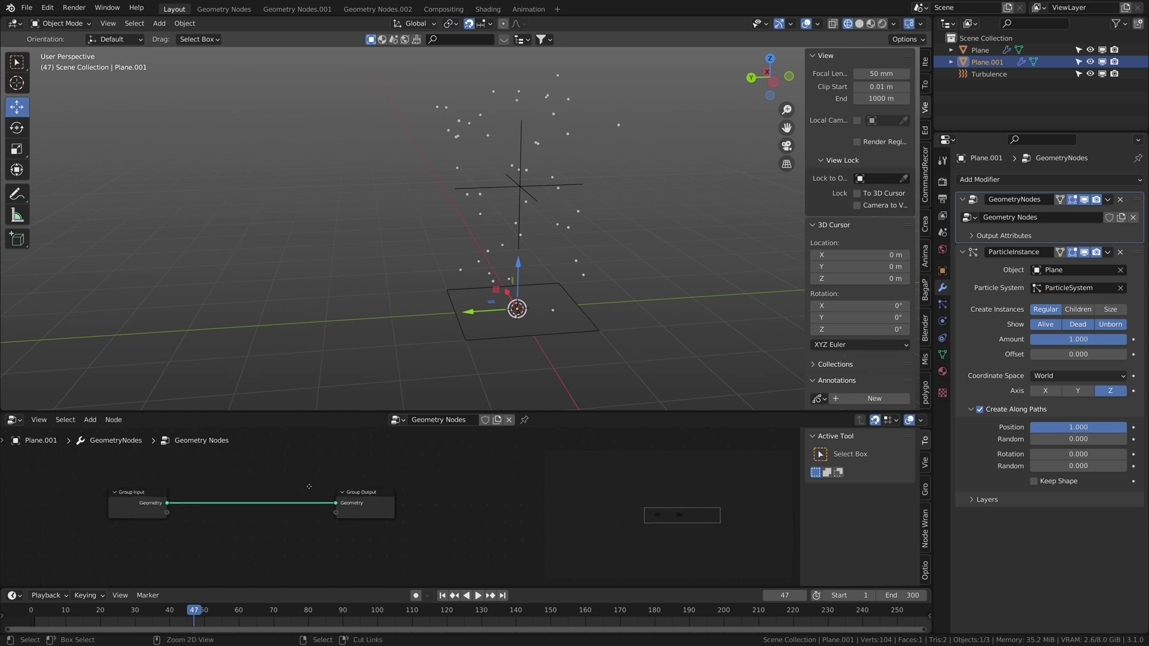
{"action": "key", "text": "shift+a"}
{"action": "left_click", "coordinate": [209, 377]}
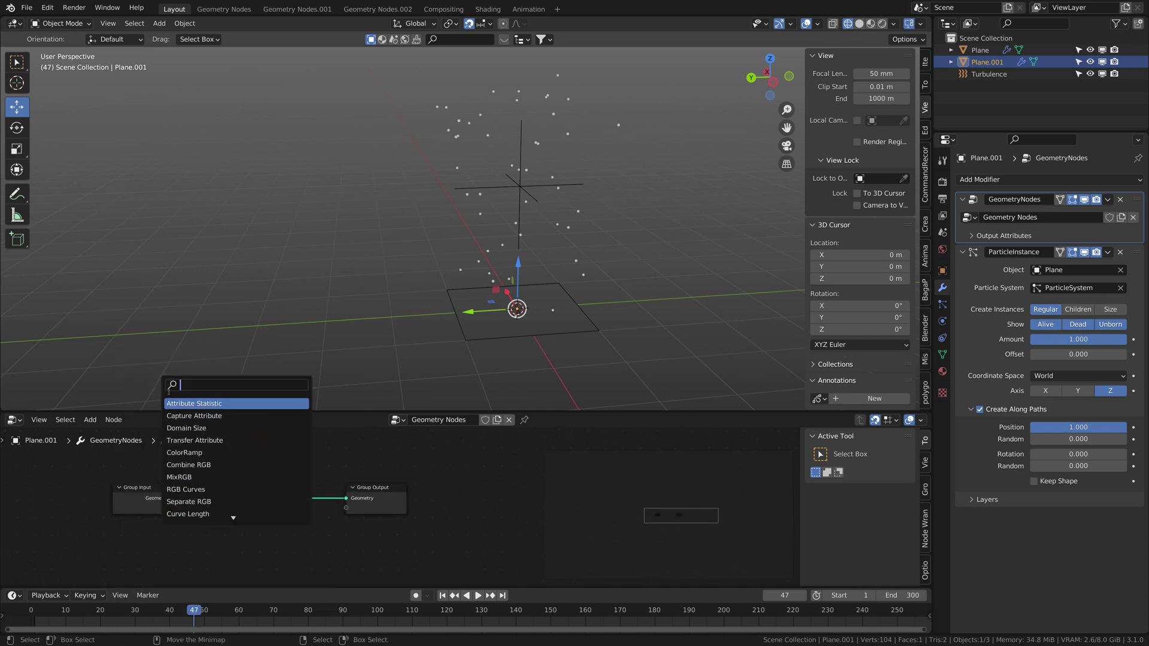
{"action": "type", "text": "se"}
{"action": "key", "text": "BackSpace"}
{"action": "type", "text": "u"}
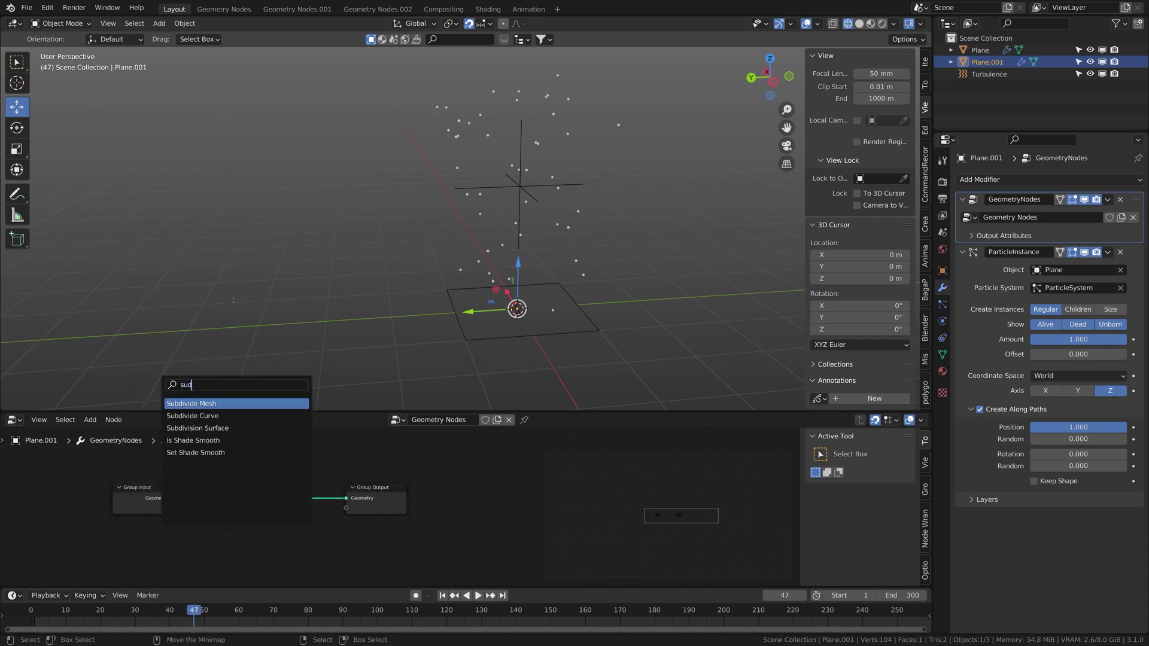
{"action": "key", "text": "BackSpace"}
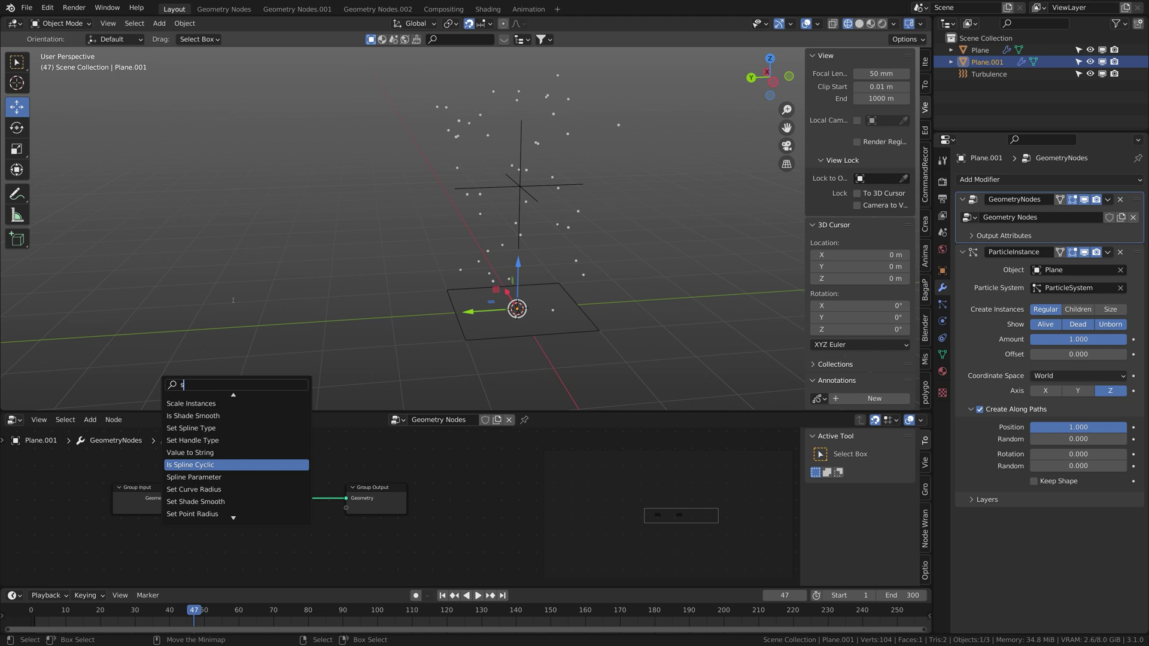
{"action": "type", "text": "ub"}
{"action": "key", "text": "Return"}
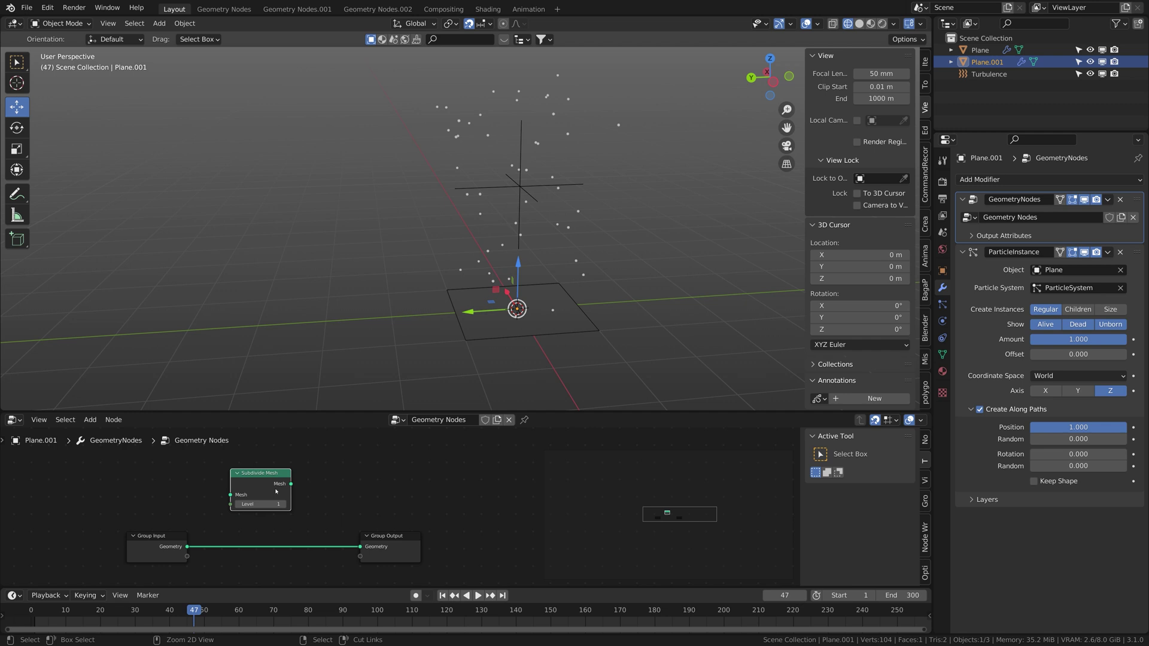
{"action": "left_click", "coordinate": [275, 524]}
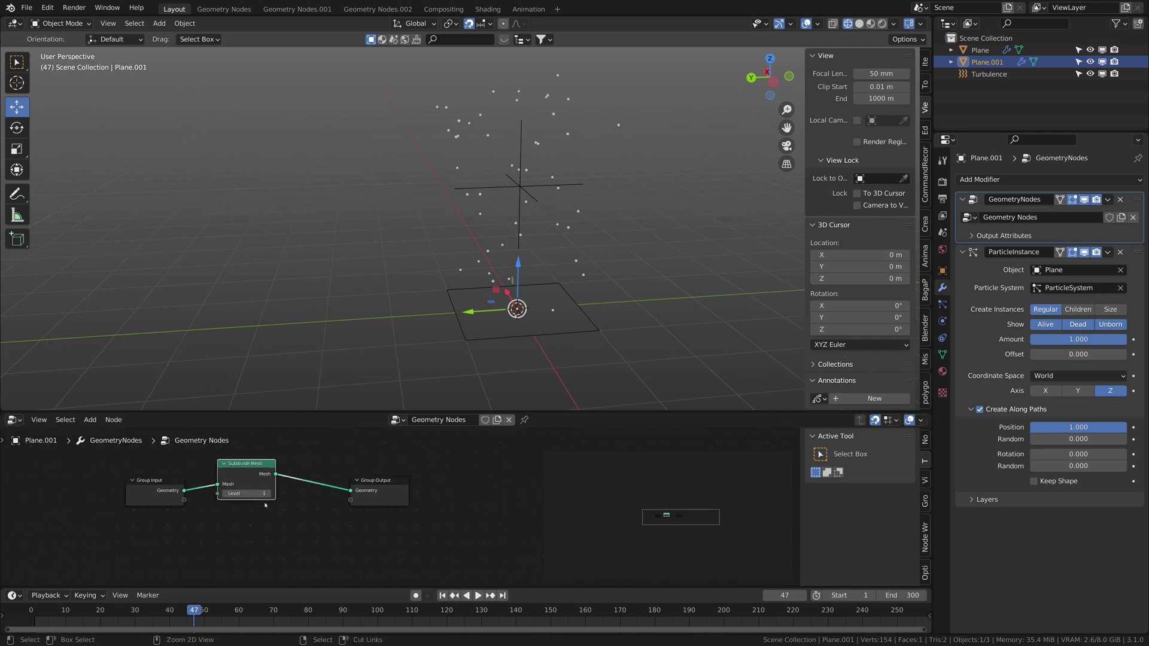
Insert a Transform node between Subdivide Mesh and Group Output, and move the Group Input node slightly down.
{"action": "key", "text": "shift+a"}
{"action": "left_click", "coordinate": [275, 379]}
{"action": "type", "text": "tra"}
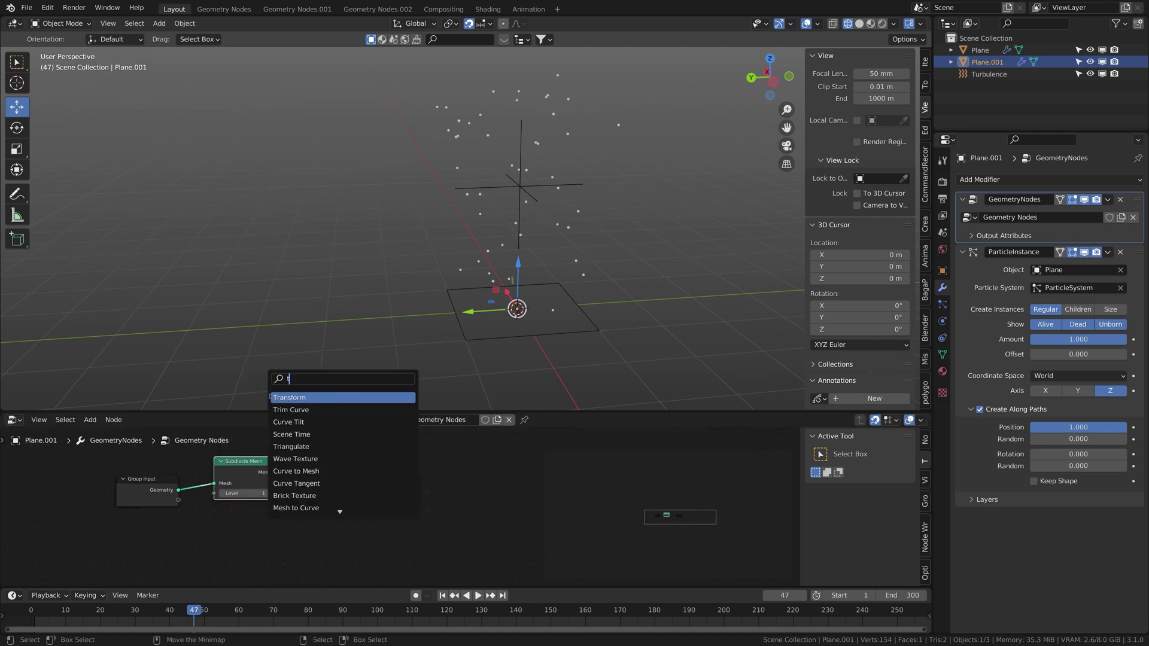
{"action": "left_click", "coordinate": [294, 399]}
{"action": "left_click", "coordinate": [327, 468]}
{"action": "scroll", "coordinate": [299, 501], "scroll_direction": "down", "scroll_amount": 1}
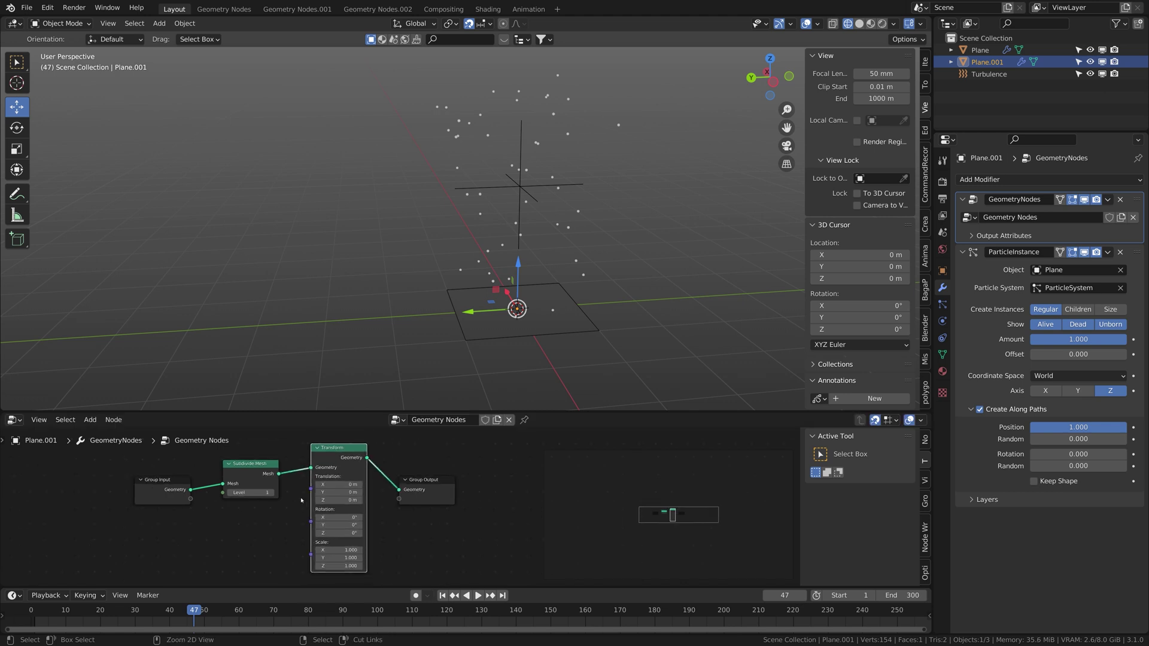
{"action": "middle_click_drag", "start_coordinate": [301, 507], "coordinate": [322, 490]}
{"action": "middle_click_drag", "start_coordinate": [234, 468], "coordinate": [226, 484]}
{"action": "left_click_drag", "start_coordinate": [185, 494], "coordinate": [177, 510]}
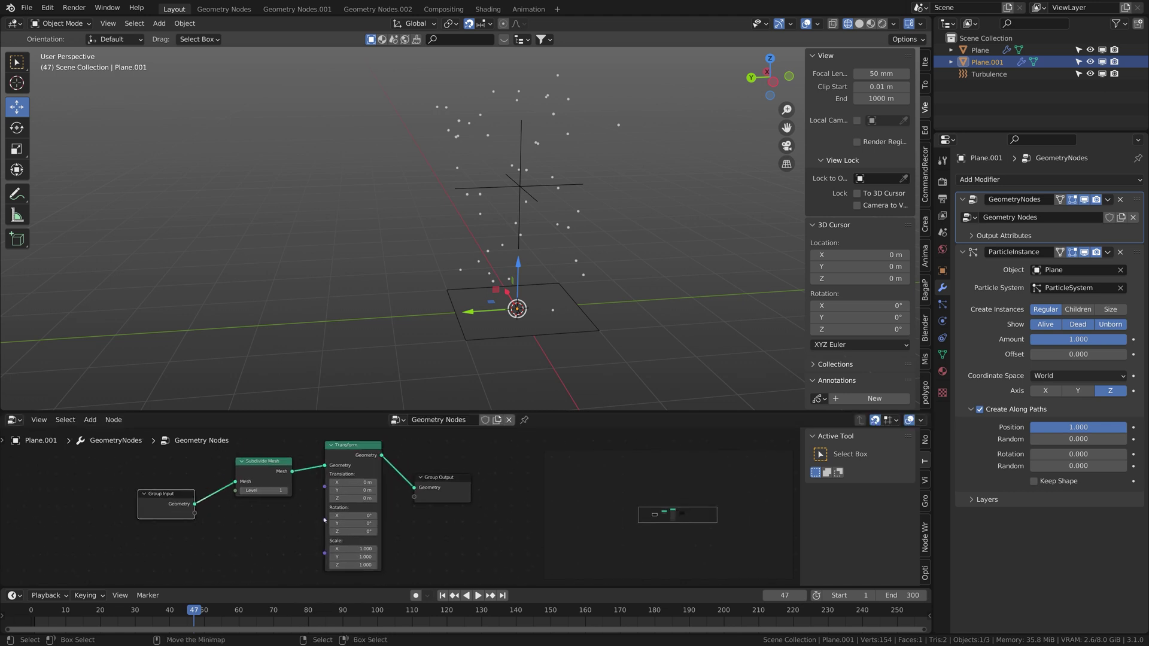
Expose the Transform node's Rotation and Scale and the Subdivide Mesh node's Level as group inputs, then order Level directly below Geometry.
{"action": "left_click_drag", "start_coordinate": [325, 520], "coordinate": [193, 513]}
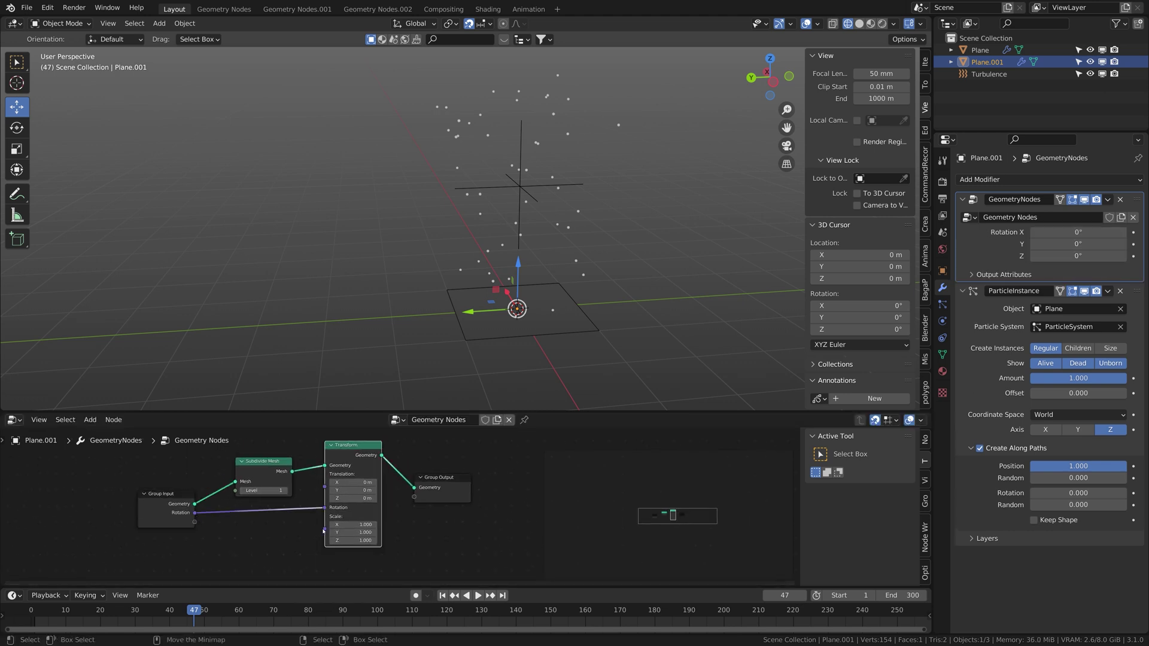
{"action": "left_click_drag", "start_coordinate": [325, 516], "coordinate": [235, 490]}
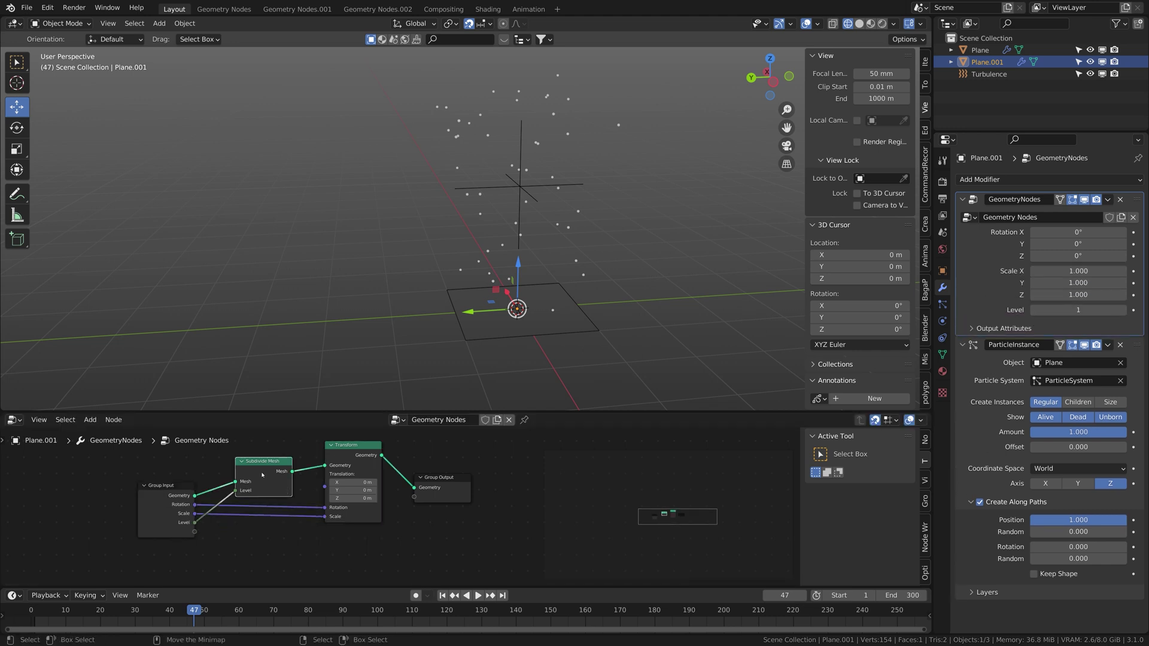
{"action": "left_click", "coordinate": [926, 497]}
{"action": "left_click", "coordinate": [849, 493]}
{"action": "left_click", "coordinate": [904, 484]}
{"action": "left_click", "coordinate": [904, 485]}
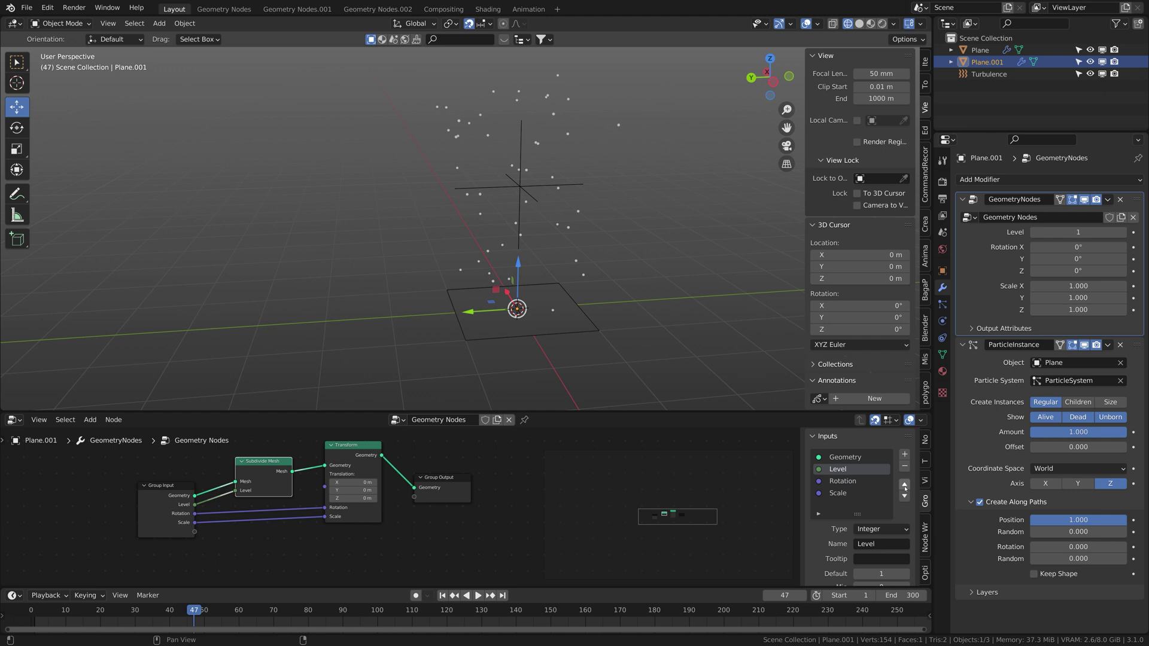
{"action": "left_click", "coordinate": [167, 495]}
Go to frame 37 and set the Geometry Nodes modifier's Z rotation to 90°.
{"action": "middle_click_drag", "start_coordinate": [456, 491], "coordinate": [555, 486]}
{"action": "left_click_drag", "start_coordinate": [185, 611], "coordinate": [159, 614]}
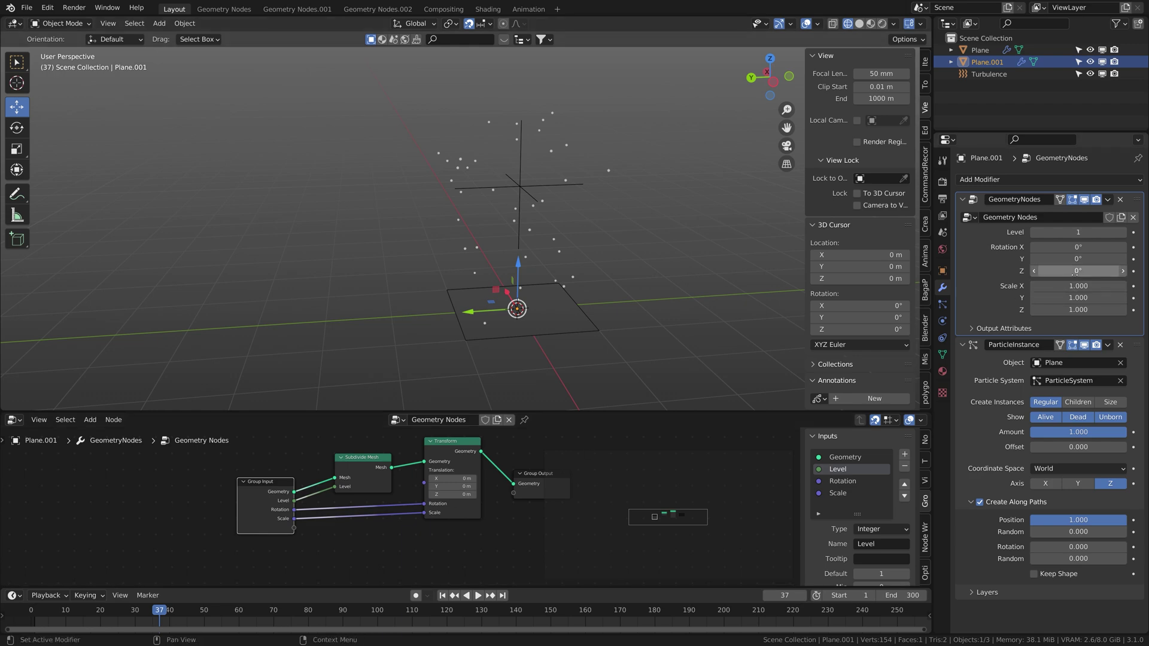
{"action": "left_click", "coordinate": [1073, 273]}
{"action": "key", "text": "Return"}
{"action": "scroll", "coordinate": [623, 267], "scroll_direction": "down", "scroll_amount": 4}
{"action": "middle_click_drag", "start_coordinate": [638, 299], "coordinate": [599, 365]}
{"action": "mouse_move", "coordinate": [592, 262]}
{"action": "middle_mouse_down"}
{"action": "mouse_move", "coordinate": [596, 274]}
{"action": "mouse_move", "coordinate": [590, 263]}
{"action": "middle_mouse_up"}
{"action": "middle_click_drag", "start_coordinate": [590, 264], "coordinate": [517, 254], "text": "shift"}
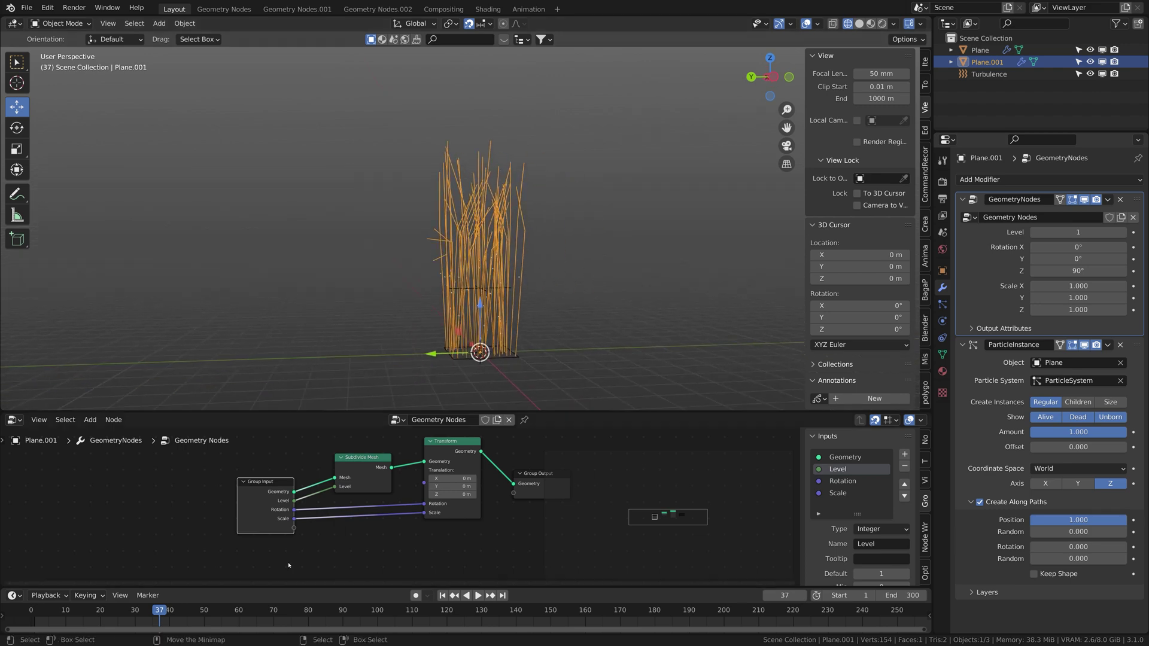
At frame 22, set the modifier's subdivision Level to 6, and shift the Group Input and Subdivide Mesh nodes left.
{"action": "left_click_drag", "start_coordinate": [93, 616], "coordinate": [108, 610]}
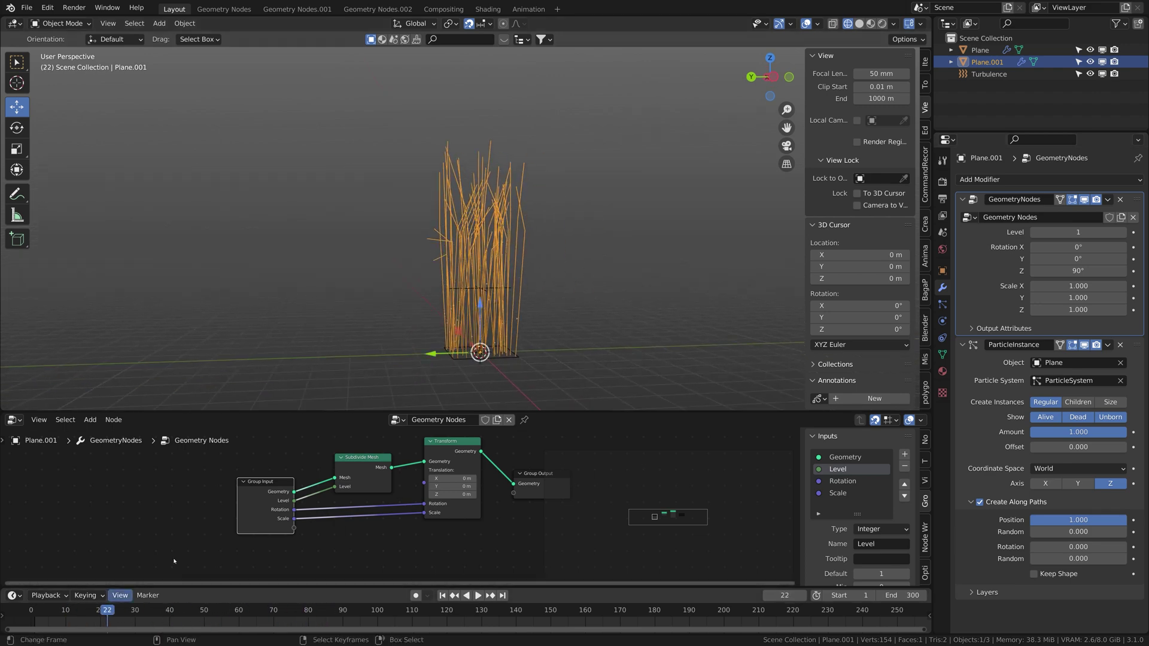
{"action": "middle_click_drag", "start_coordinate": [645, 281], "coordinate": [534, 224]}
{"action": "middle_click_drag", "start_coordinate": [512, 181], "coordinate": [520, 200]}
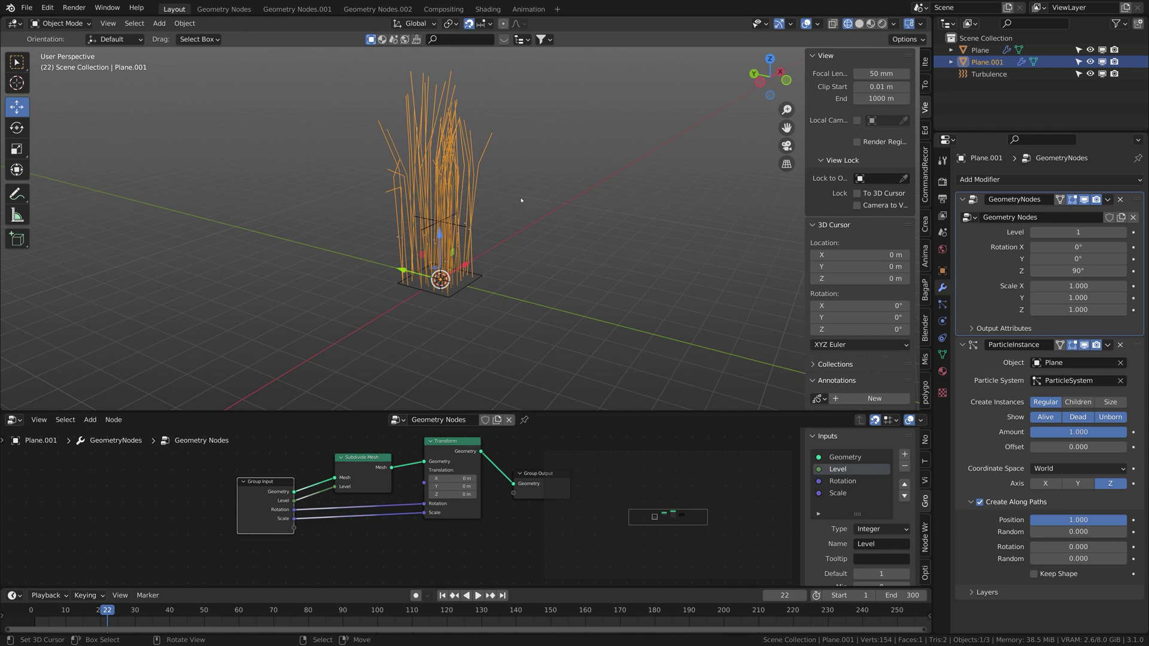
{"action": "scroll", "coordinate": [453, 173], "scroll_direction": "up", "scroll_amount": 4}
{"action": "middle_click_drag", "start_coordinate": [450, 174], "coordinate": [472, 208], "text": "shift"}
{"action": "left_click", "coordinate": [1122, 233]}
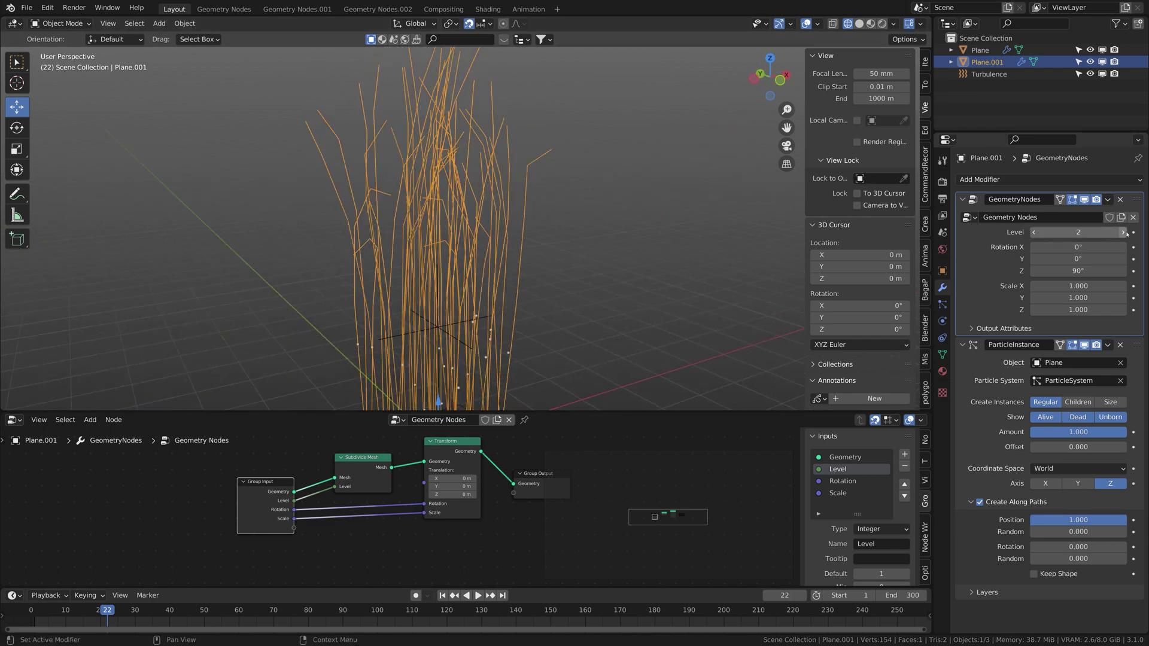
{"action": "left_click", "coordinate": [1124, 232]}
{"action": "left_click", "coordinate": [1123, 233]}
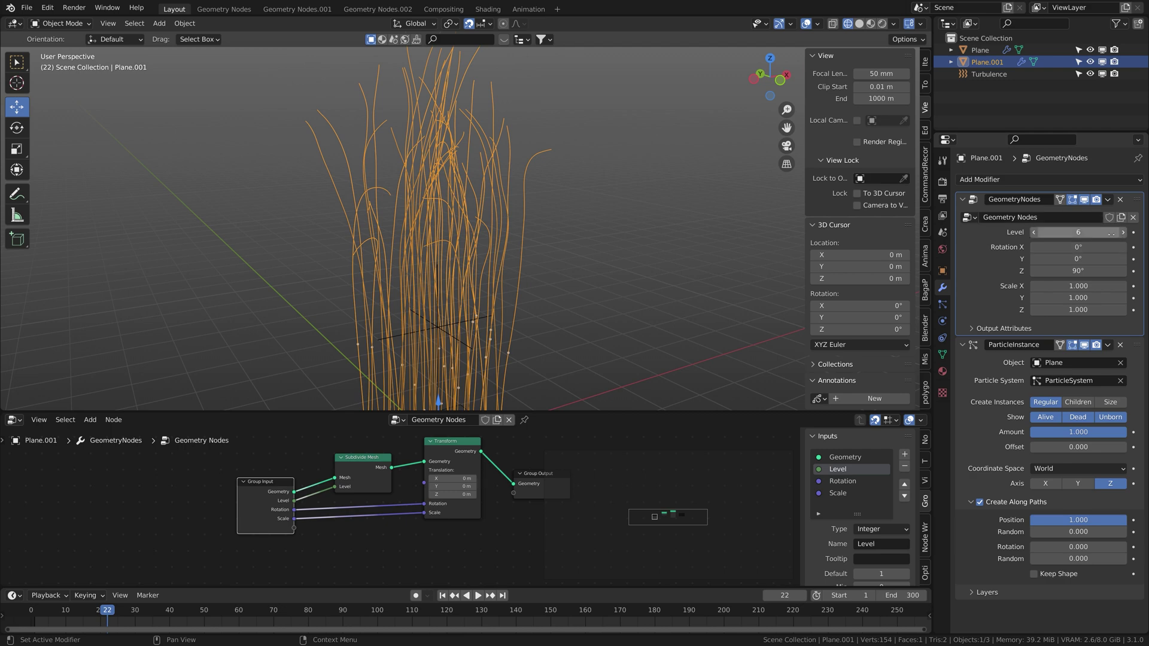
{"action": "left_click_drag", "start_coordinate": [268, 509], "coordinate": [226, 510]}
{"action": "left_click_drag", "start_coordinate": [362, 474], "coordinate": [347, 482]}
Set the Particle Instance modifier's path Position to 0.709 and its position Random to 0.933.
{"action": "mouse_move", "coordinate": [472, 254]}
{"action": "middle_mouse_down"}
{"action": "mouse_move", "coordinate": [457, 243]}
{"action": "mouse_move", "coordinate": [479, 242]}
{"action": "middle_mouse_up"}
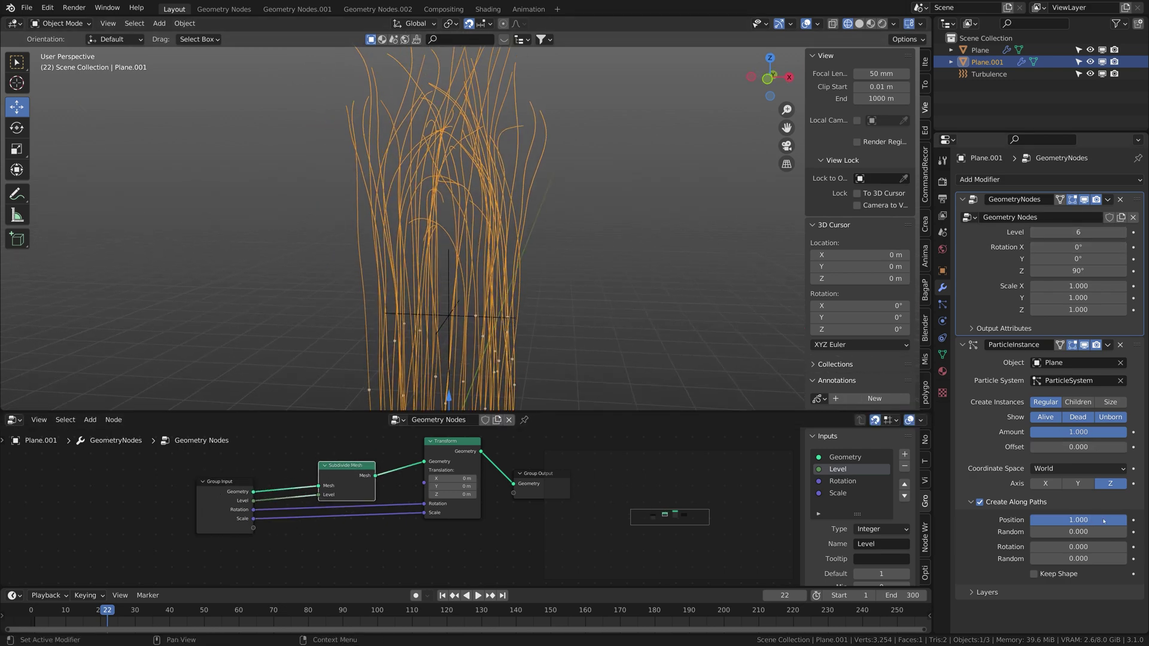
{"action": "mouse_move", "coordinate": [1104, 521]}
{"action": "left_mouse_down"}
{"action": "mouse_move", "coordinate": [1036, 520]}
{"action": "mouse_move", "coordinate": [1119, 532]}
{"action": "left_mouse_up"}
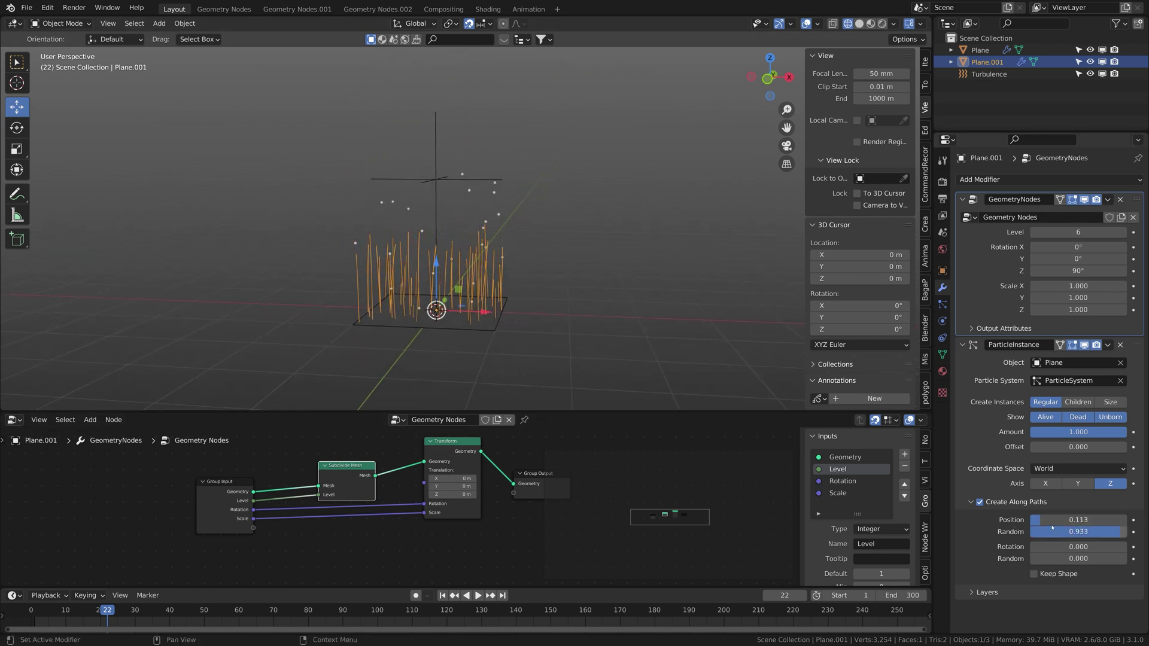
{"action": "left_click_drag", "start_coordinate": [1052, 520], "coordinate": [1100, 521]}
{"action": "scroll", "coordinate": [510, 250], "scroll_direction": "down", "scroll_amount": 3}
{"action": "left_click_drag", "start_coordinate": [1104, 435], "coordinate": [1053, 453]}
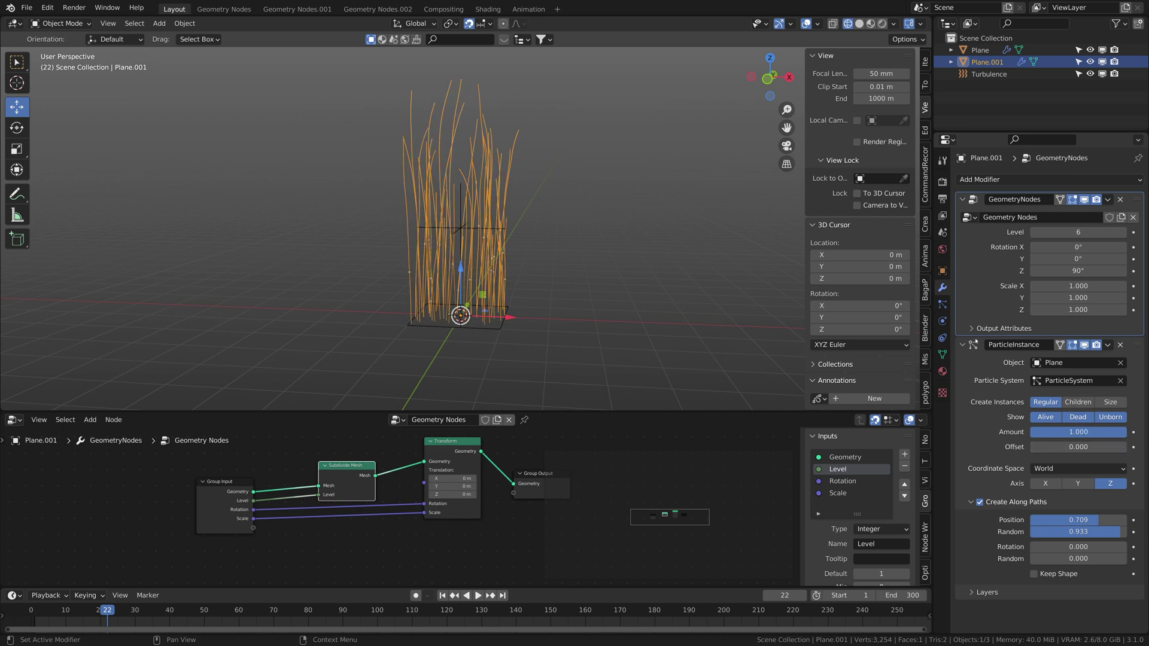
Collapse both modifiers and move the Transform and Group Output nodes closer to Subdivide Mesh.
{"action": "left_click", "coordinate": [964, 345]}
{"action": "left_click", "coordinate": [963, 199]}
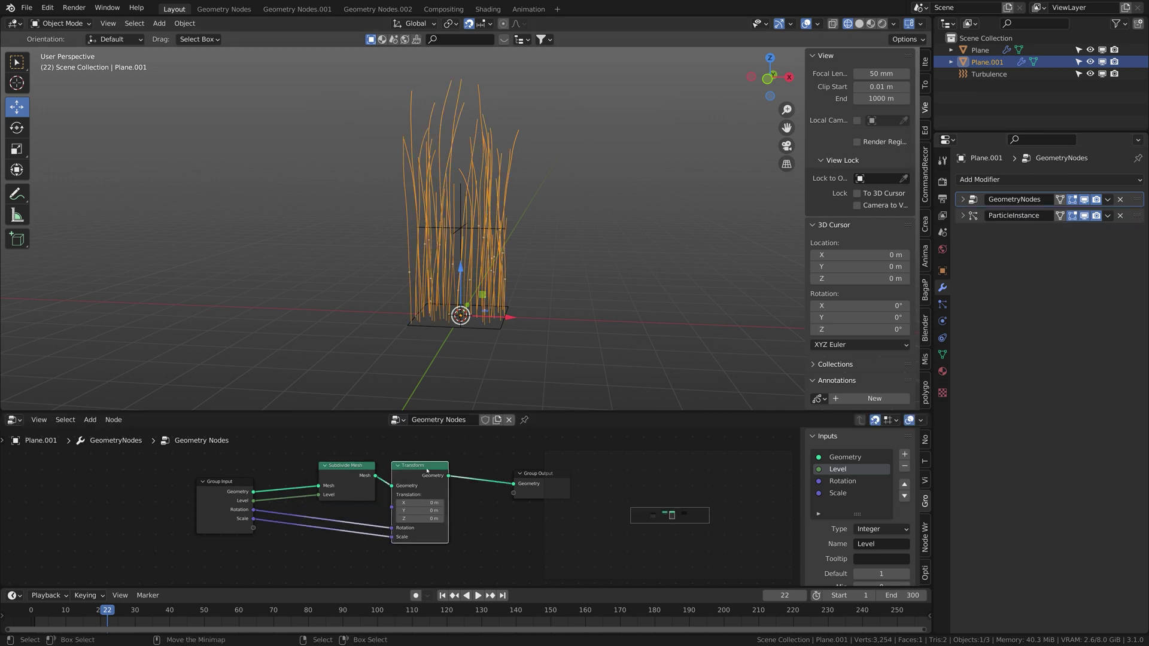
{"action": "middle_click_drag", "start_coordinate": [304, 542], "coordinate": [252, 531]}
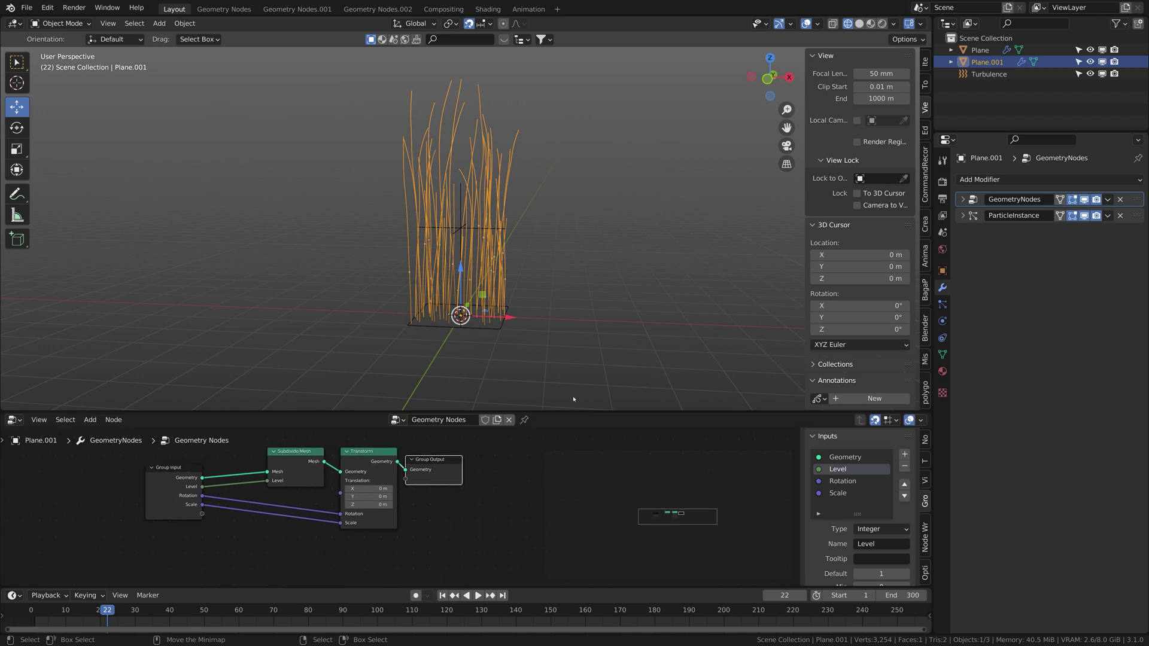
Add a second Geometry Nodes modifier after Particle Instance and enlarge the node editor area.
{"action": "left_click", "coordinate": [998, 180]}
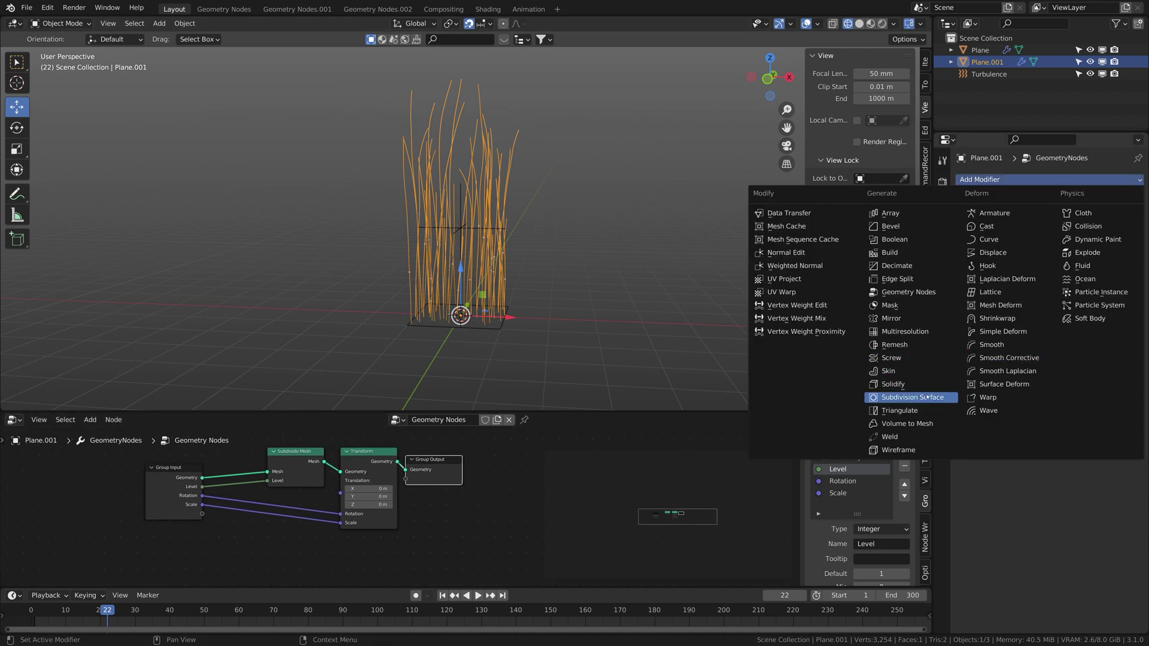
{"action": "left_click", "coordinate": [923, 296]}
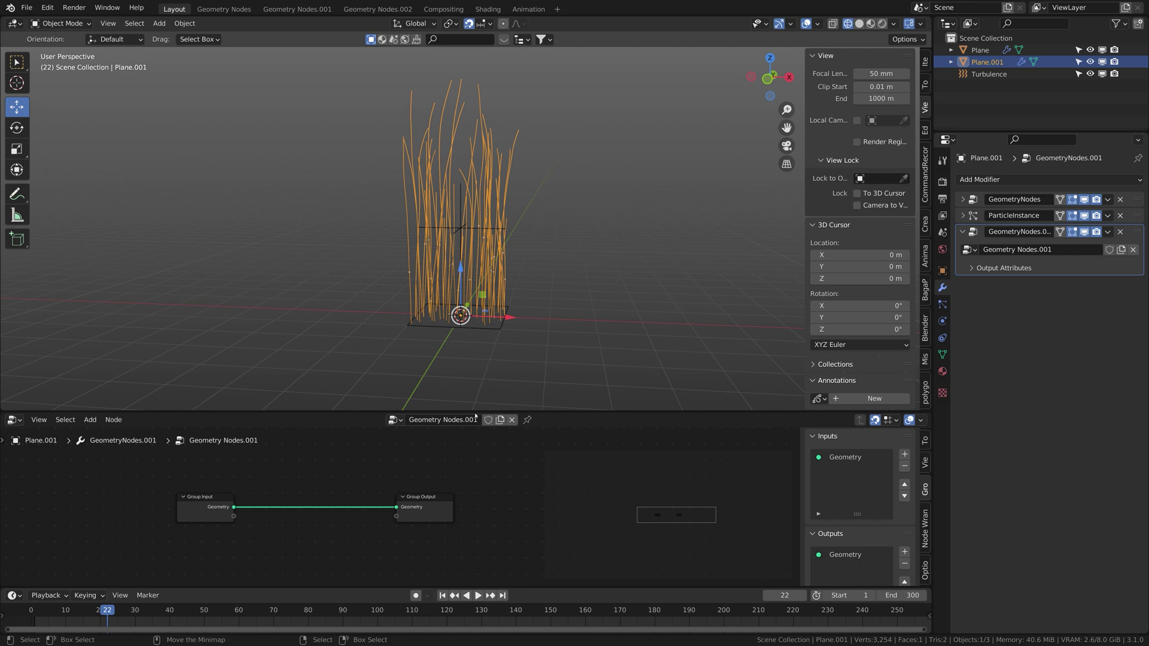
{"action": "middle_click_drag", "start_coordinate": [323, 498], "coordinate": [303, 481], "text": "ctrl"}
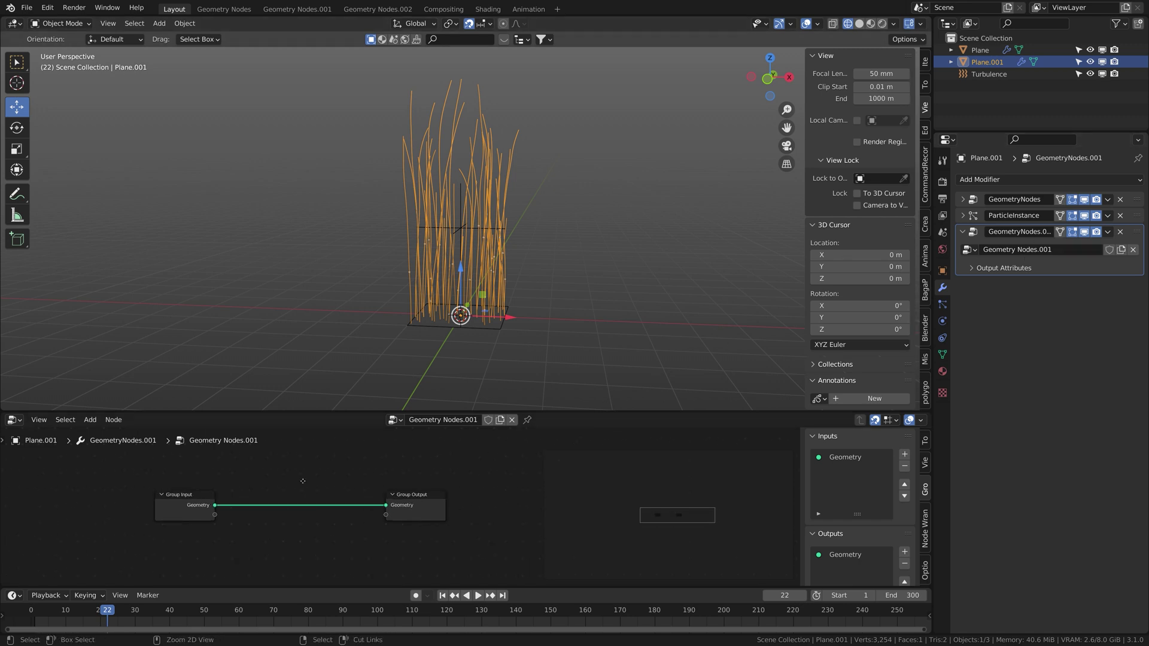
{"action": "left_click_drag", "start_coordinate": [590, 412], "coordinate": [615, 282]}
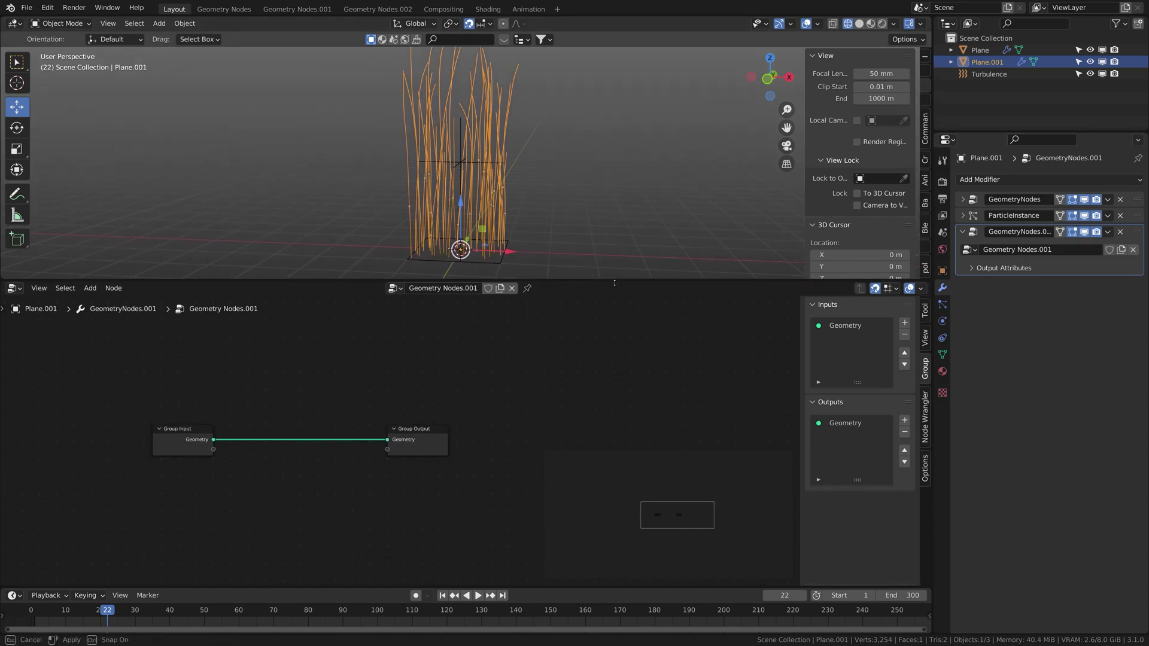
{"action": "middle_click_drag", "start_coordinate": [271, 467], "coordinate": [225, 440], "text": "ctrl"}
Insert a Mesh to Curve node between Group Input and Group Output, and move Group Output further right.
{"action": "key", "text": "shift+a"}
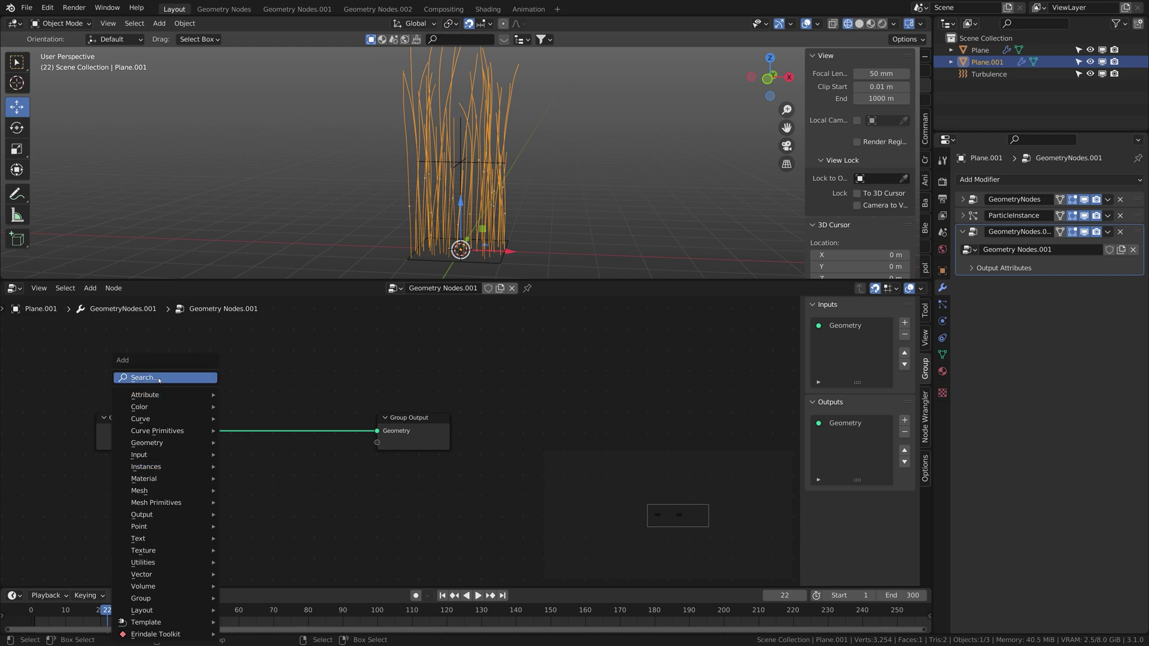
{"action": "left_click", "coordinate": [159, 378]}
{"action": "type", "text": "mesh to"}
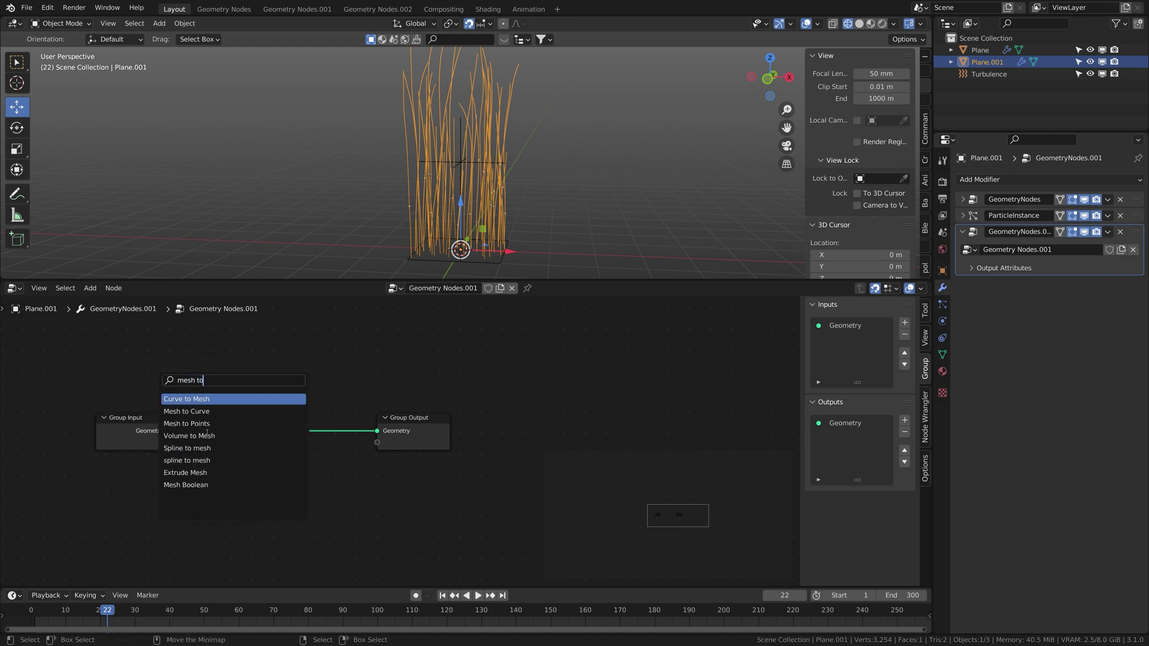
{"action": "key", "text": "Down"}
{"action": "key", "text": "Return"}
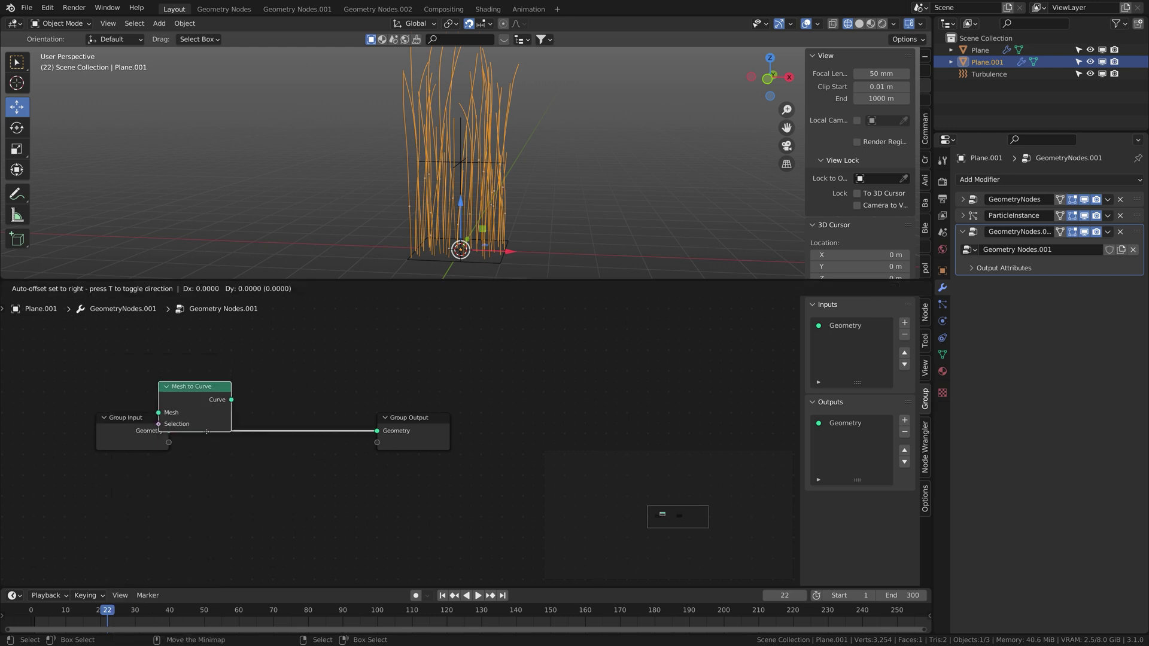
{"action": "left_click", "coordinate": [241, 439]}
{"action": "middle_click_drag", "start_coordinate": [379, 418], "coordinate": [298, 413]}
{"action": "left_click_drag", "start_coordinate": [299, 413], "coordinate": [425, 393]}
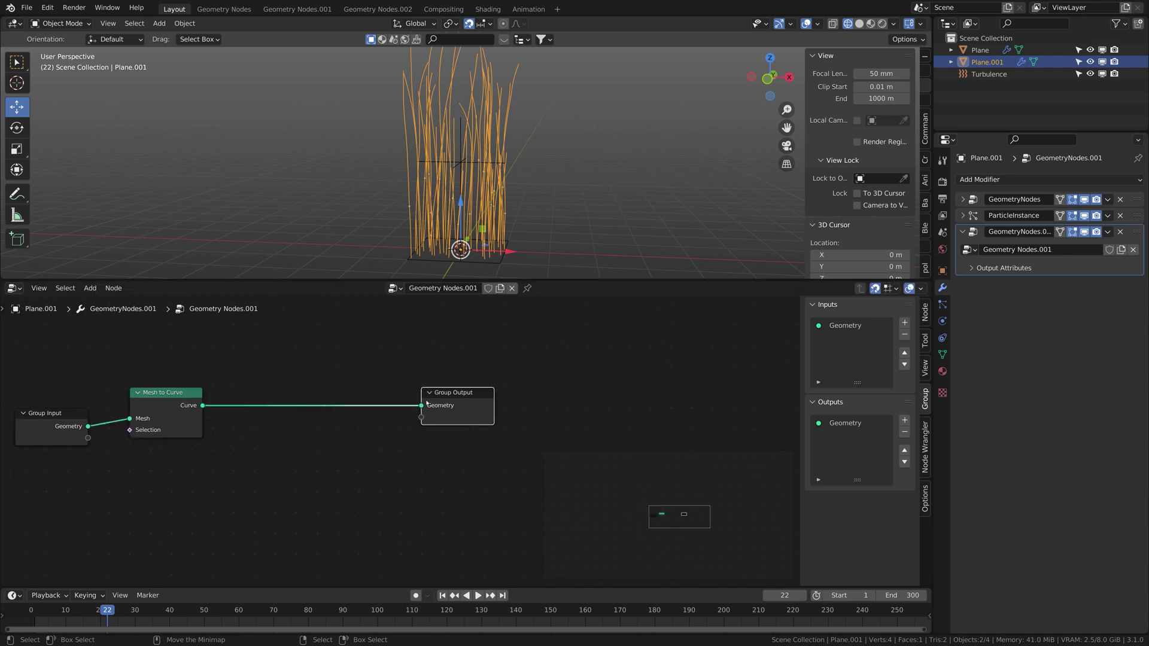
Insert a Set Curve Radius node between Mesh to Curve and Group Output.
{"action": "middle_click_drag", "start_coordinate": [277, 392], "coordinate": [344, 395]}
{"action": "key", "text": "shift+a"}
{"action": "left_click", "coordinate": [297, 379]}
{"action": "type", "text": "set rad"}
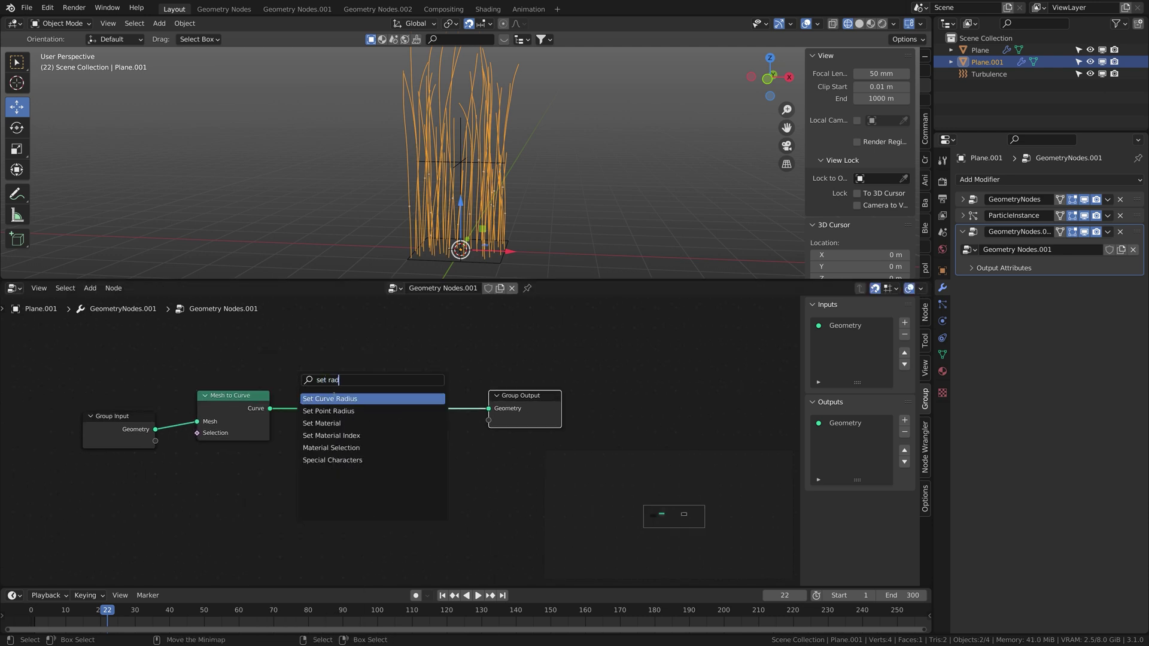
{"action": "key", "text": "Down"}
{"action": "key", "text": "Up"}
{"action": "key", "text": "Return"}
{"action": "left_click", "coordinate": [298, 441]}
Add a Spline Parameter node below the Group Input and Mesh to Curve nodes.
{"action": "middle_click_drag", "start_coordinate": [298, 441], "coordinate": [339, 427]}
{"action": "middle_click_drag", "start_coordinate": [340, 427], "coordinate": [339, 412], "text": "ctrl"}
{"action": "key", "text": "shift+a"}
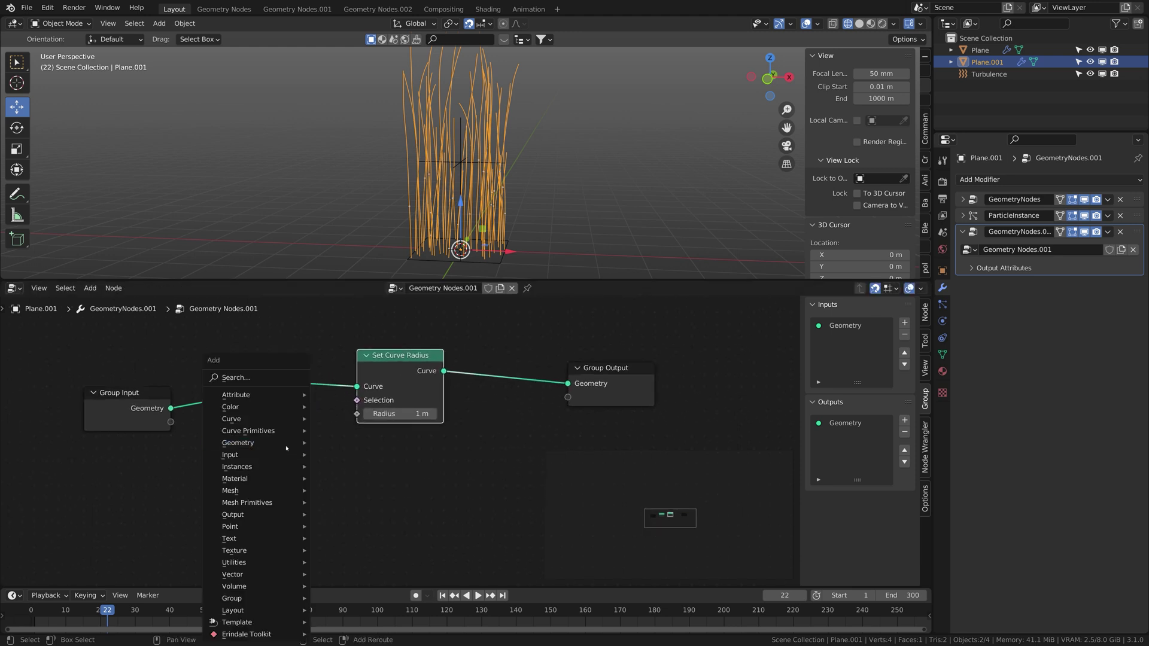
{"action": "left_click", "coordinate": [263, 377]}
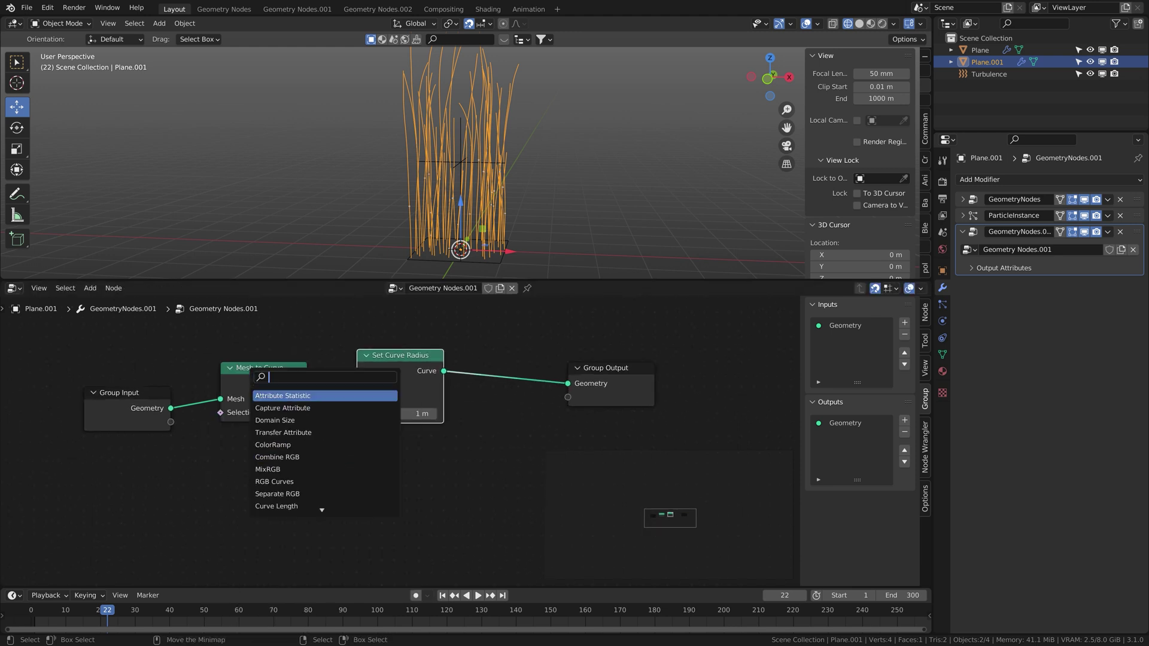
{"action": "type", "text": "par"}
{"action": "left_click", "coordinate": [284, 398]}
{"action": "left_click", "coordinate": [197, 486]}
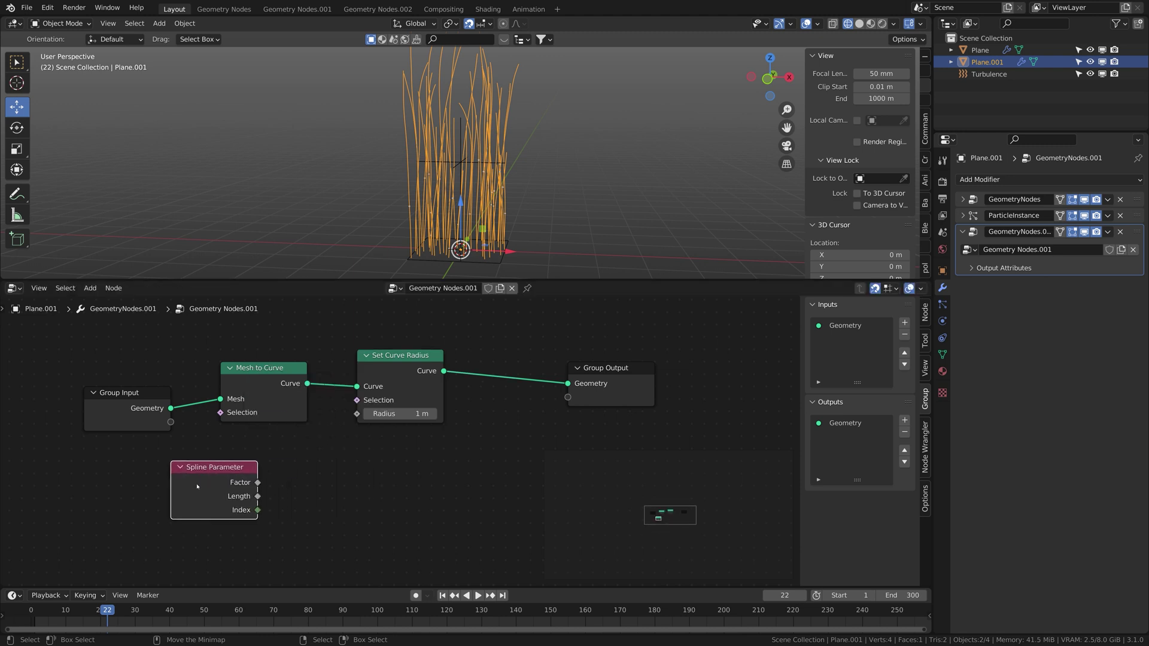
Add a Map Range node beside Spline Parameter and connect the spline Factor to its Value input.
{"action": "middle_click_drag", "start_coordinate": [197, 486], "coordinate": [203, 432]}
{"action": "key", "text": "shift+a"}
{"action": "left_click", "coordinate": [264, 379]}
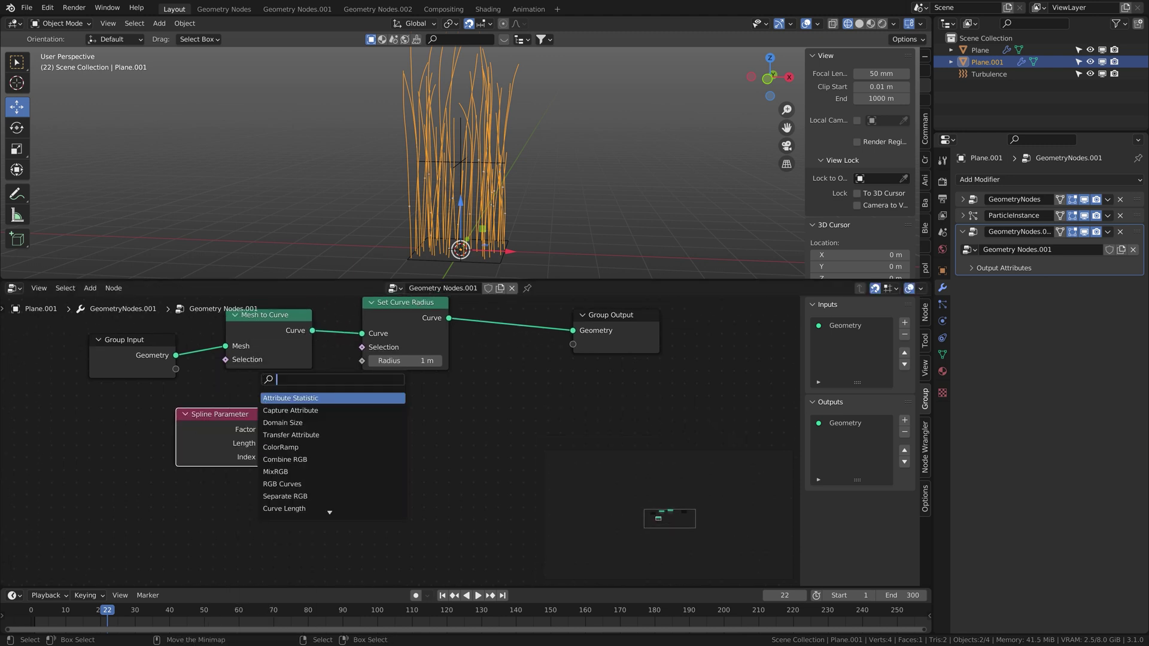
{"action": "type", "text": "map"}
{"action": "left_click", "coordinate": [324, 398]}
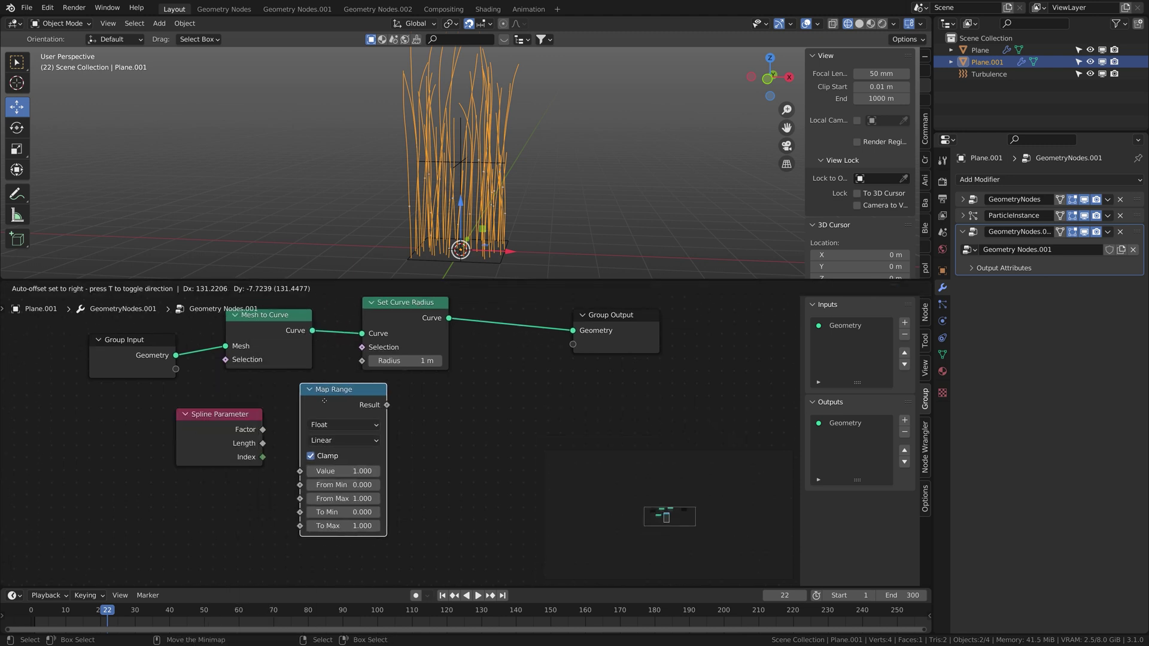
{"action": "left_click", "coordinate": [274, 400]}
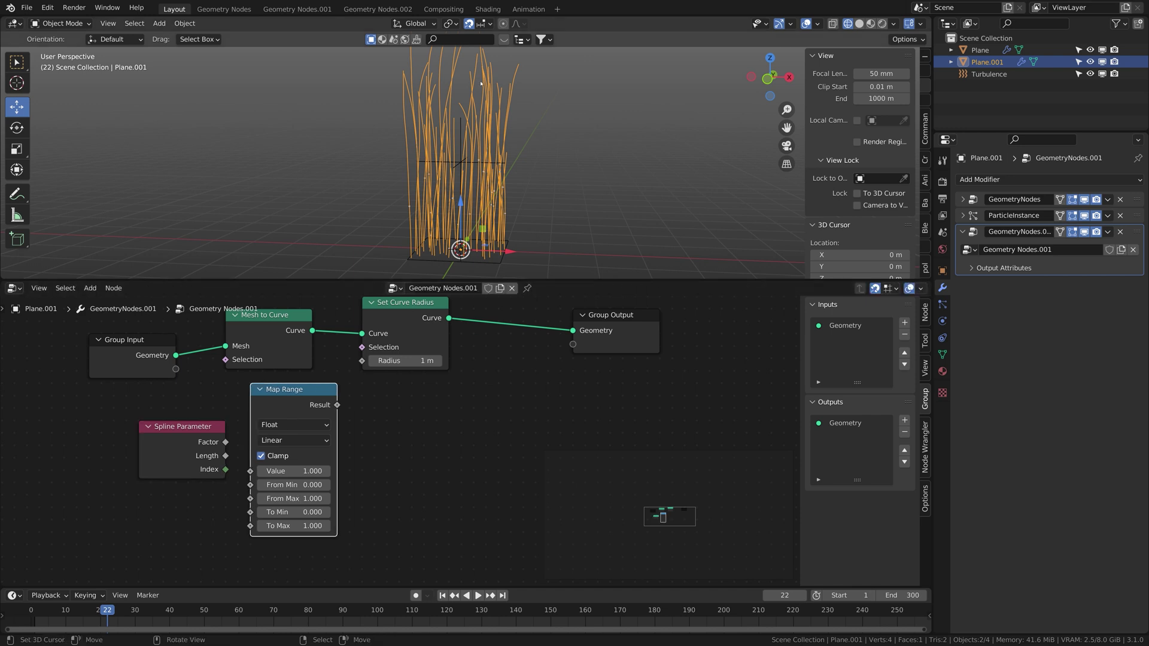
{"action": "left_click_drag", "start_coordinate": [226, 442], "coordinate": [250, 471]}
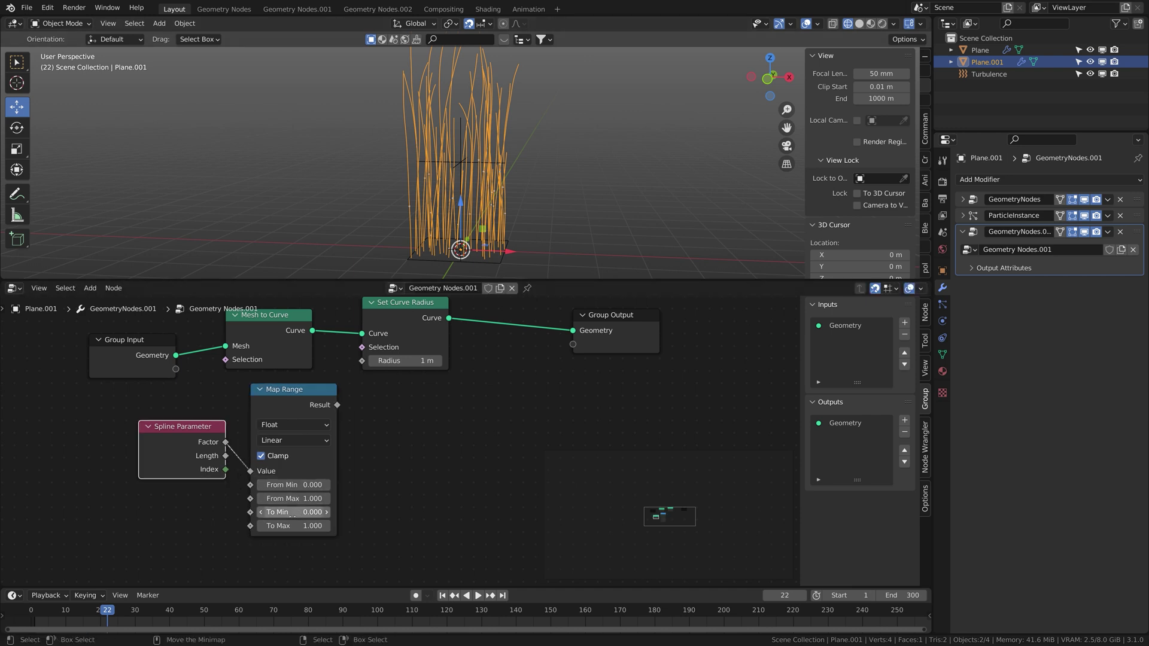
Set the Map Range node's To Min to 1 and To Max to 0, and shift it and Spline Parameter left.
{"action": "type", "text": "1"}
{"action": "key", "text": "Tab"}
{"action": "type", "text": "0"}
{"action": "key", "text": "Return"}
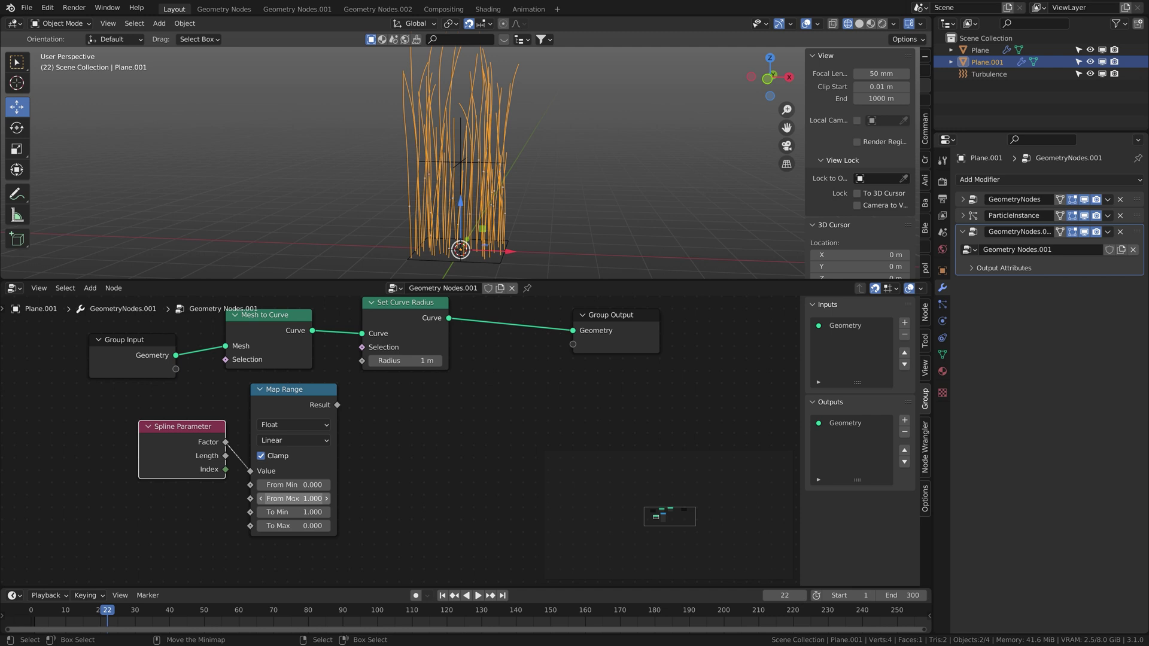
{"action": "left_click_drag", "start_coordinate": [164, 448], "coordinate": [113, 448]}
{"action": "left_click_drag", "start_coordinate": [285, 411], "coordinate": [261, 414]}
Add a Float Curve node to the right of Map Range, below Set Curve Radius.
{"action": "key", "text": "shift+a"}
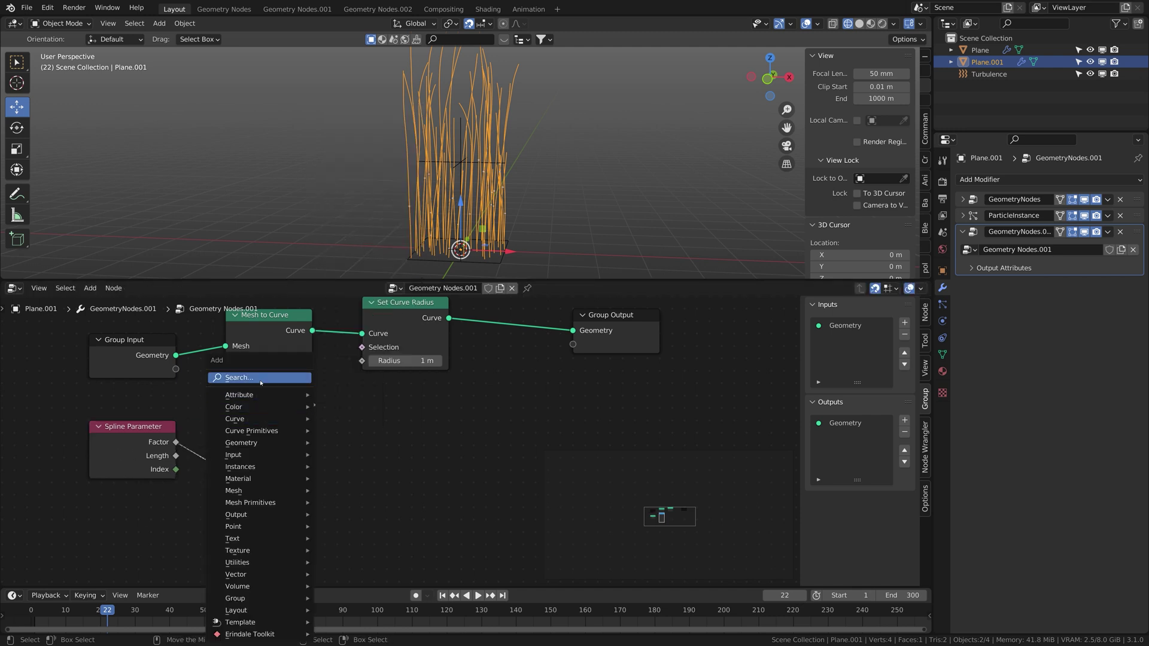
{"action": "left_click", "coordinate": [264, 380]}
{"action": "type", "text": "float"}
{"action": "key", "text": "Return"}
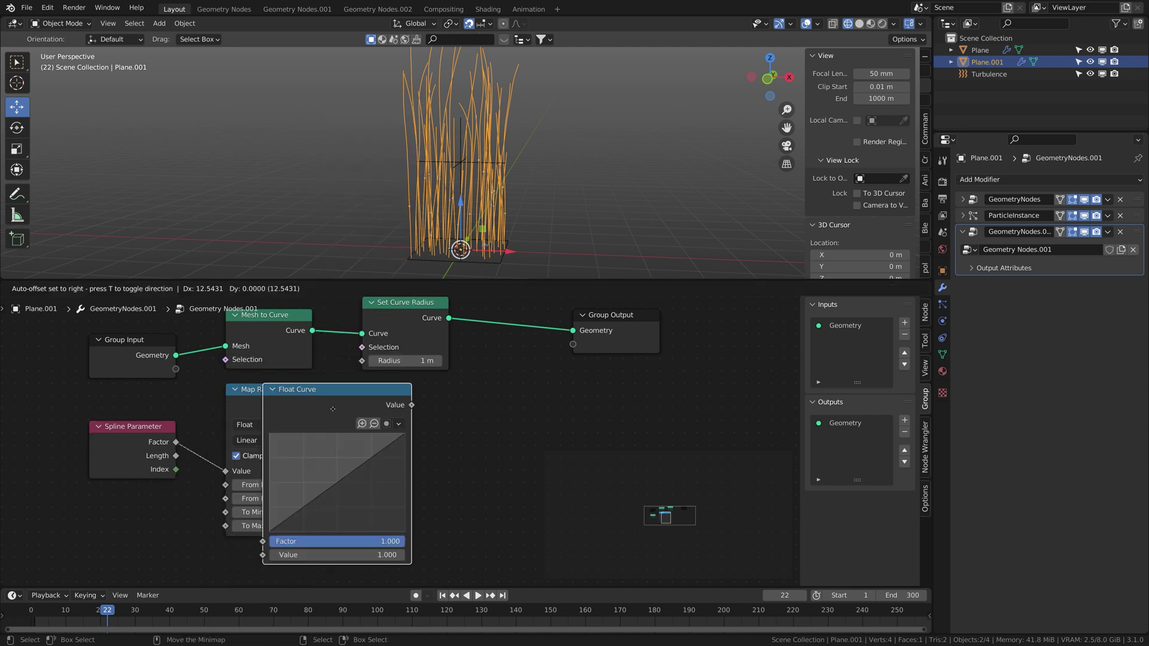
{"action": "left_click", "coordinate": [355, 405]}
Connect the Map Range Result to the Float Curve's Value input, keeping the spline Factor linked to Map Range's Value.
{"action": "left_click_drag", "start_coordinate": [289, 414], "coordinate": [238, 427]}
{"action": "left_click_drag", "start_coordinate": [263, 417], "coordinate": [291, 433]}
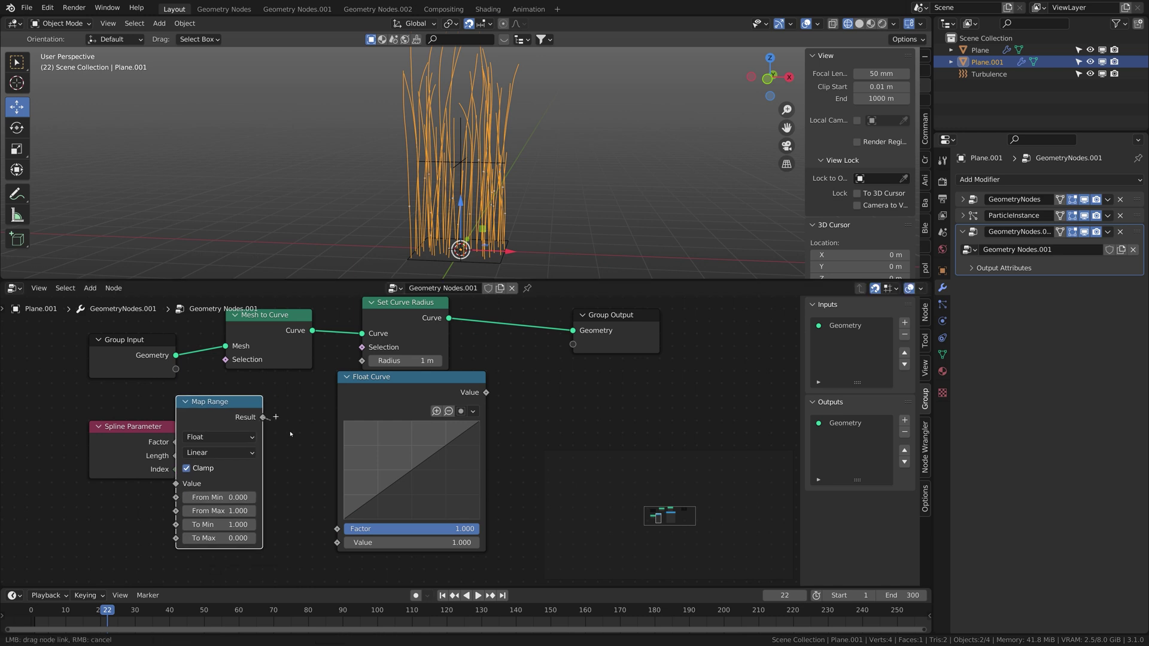
{"action": "left_click_drag", "start_coordinate": [343, 544], "coordinate": [337, 543]}
{"action": "left_click_drag", "start_coordinate": [174, 442], "coordinate": [176, 484]}
{"action": "scroll", "coordinate": [359, 419], "scroll_direction": "down", "scroll_amount": 2}
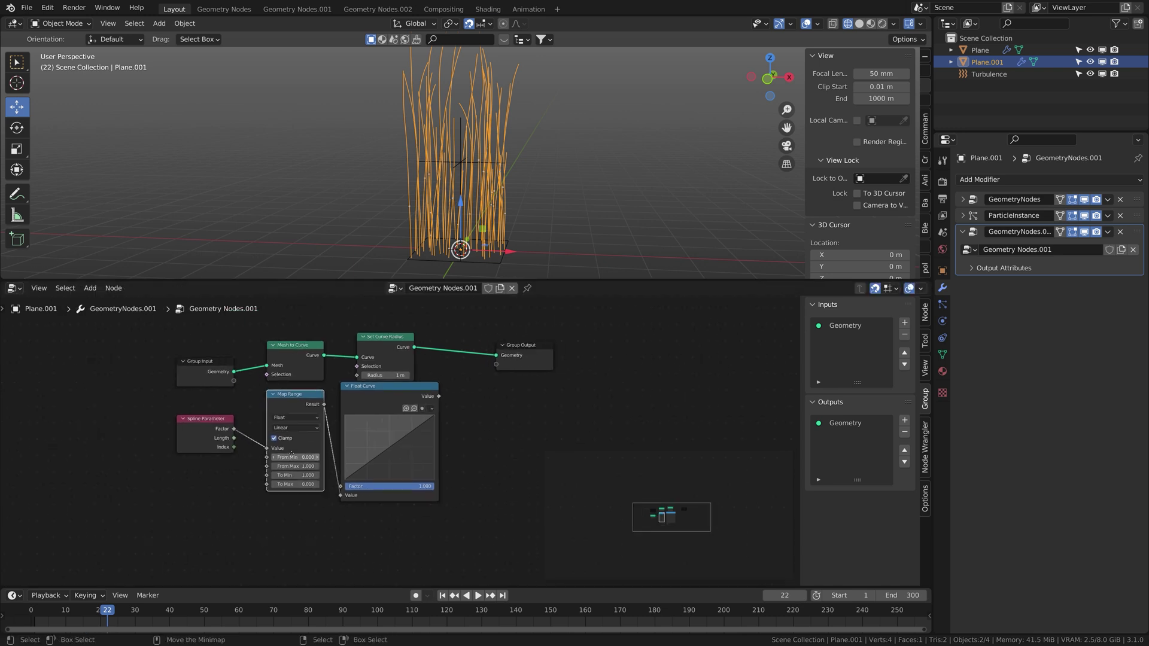
Insert a Curve to Mesh node between Set Curve Radius and Group Output.
{"action": "key", "text": "shift+a"}
{"action": "left_click", "coordinate": [350, 378]}
{"action": "type", "text": "curve to m"}
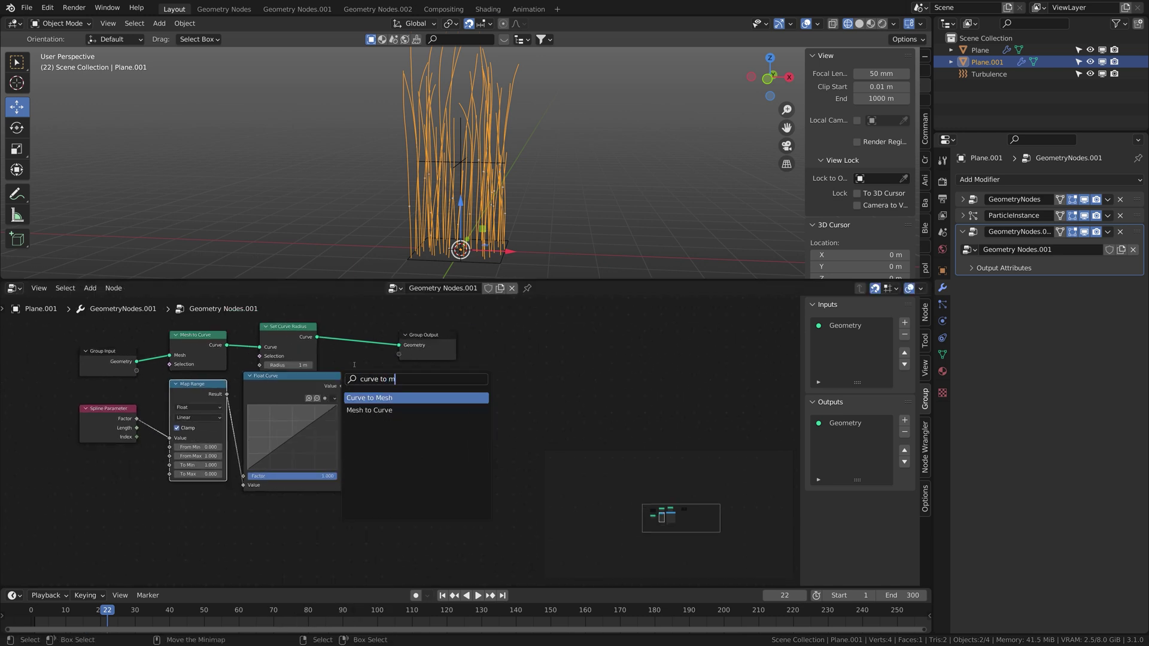
{"action": "key", "text": "Return"}
{"action": "left_click", "coordinate": [392, 350]}
Add a Curve Circle node below Curve to Mesh and set its Resolution to 8.
{"action": "key", "text": "shift+a"}
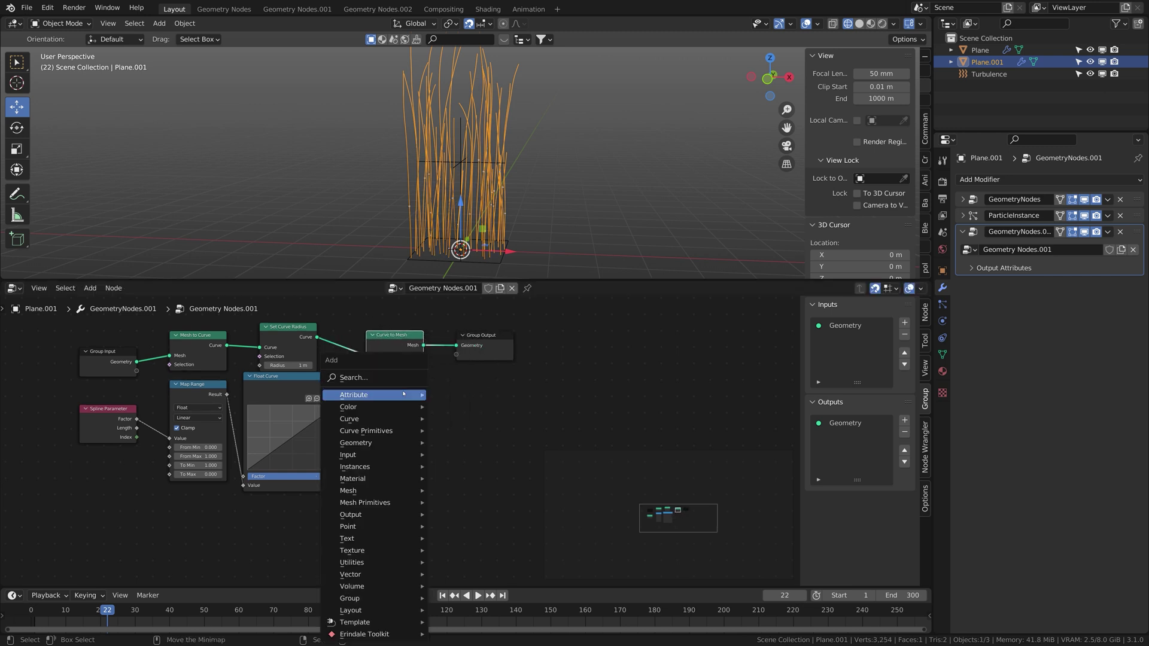
{"action": "mouse_move", "coordinate": [390, 433]}
{"action": "left_click", "coordinate": [472, 457]}
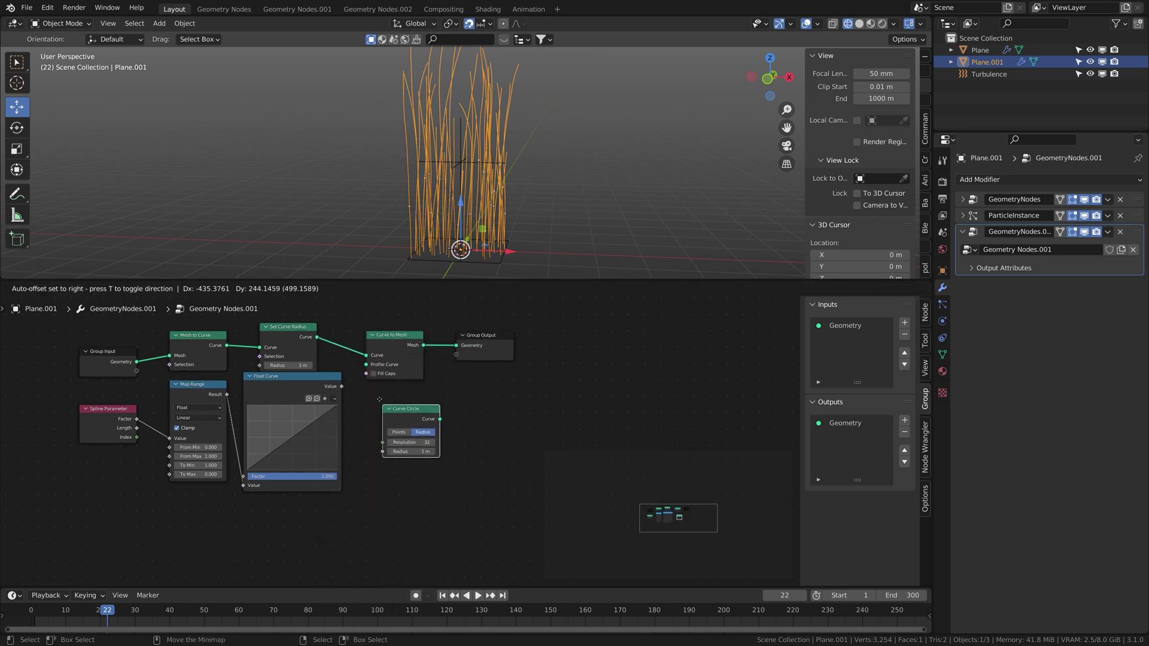
{"action": "left_click", "coordinate": [392, 402]}
{"action": "scroll", "coordinate": [399, 410], "scroll_direction": "up", "scroll_amount": 3}
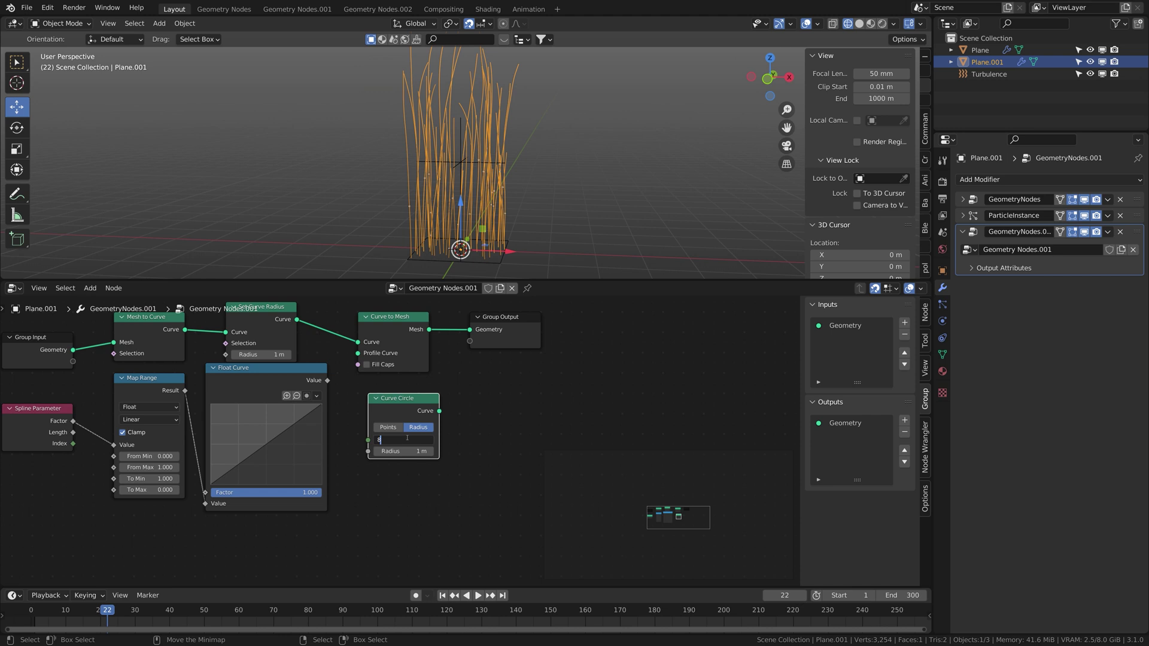
{"action": "left_click_drag", "start_coordinate": [403, 409], "coordinate": [384, 439]}
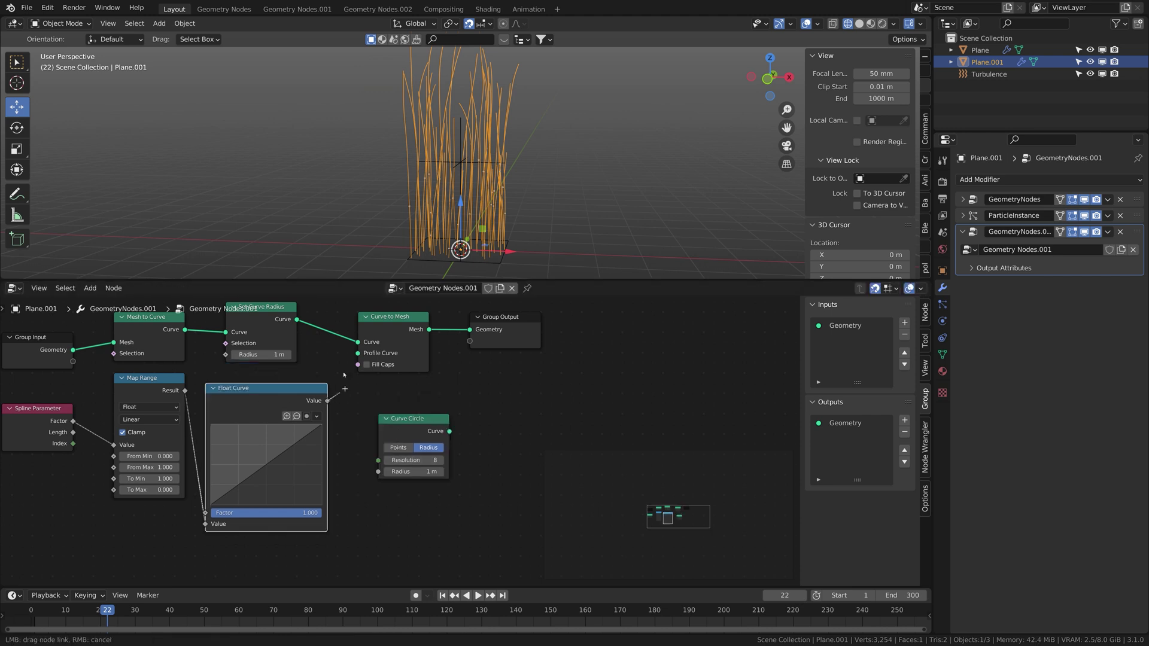
Connect the Float Curve Value to Set Curve Radius's Radius and Curve Circle to Profile Curve, moving Curve to Mesh and Group Output to the right.
{"action": "left_click_drag", "start_coordinate": [228, 359], "coordinate": [226, 355]}
{"action": "mouse_move", "coordinate": [450, 432]}
{"action": "left_mouse_down"}
{"action": "mouse_move", "coordinate": [473, 412]}
{"action": "mouse_move", "coordinate": [466, 419]}
{"action": "left_mouse_up"}
{"action": "left_click_drag", "start_coordinate": [365, 357], "coordinate": [363, 356]}
{"action": "left_click_drag", "start_coordinate": [521, 326], "coordinate": [611, 328]}
{"action": "left_click_drag", "start_coordinate": [401, 326], "coordinate": [512, 326]}
Set the Map Range's To Min to 0.1 and pull the Float Curve down with a new point at about 0.1954, 0.0812.
{"action": "middle_click_drag", "start_coordinate": [521, 162], "coordinate": [495, 149], "text": "shift"}
{"action": "middle_click_drag", "start_coordinate": [211, 442], "coordinate": [246, 410]}
{"action": "scroll", "coordinate": [246, 409], "scroll_direction": "up", "scroll_amount": 1}
{"action": "left_click_drag", "start_coordinate": [180, 437], "coordinate": [153, 437]}
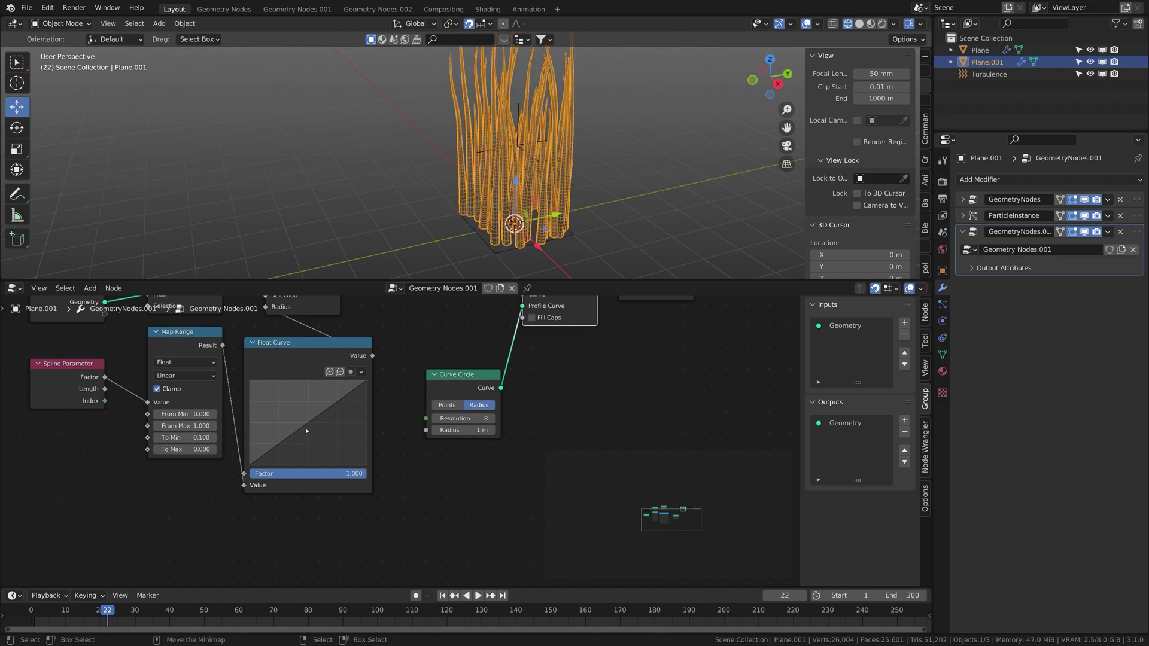
{"action": "left_click_drag", "start_coordinate": [307, 430], "coordinate": [276, 461]}
Return the timeline to frame 0 with the trail object Plane.001 selected.
{"action": "left_click", "coordinate": [565, 188]}
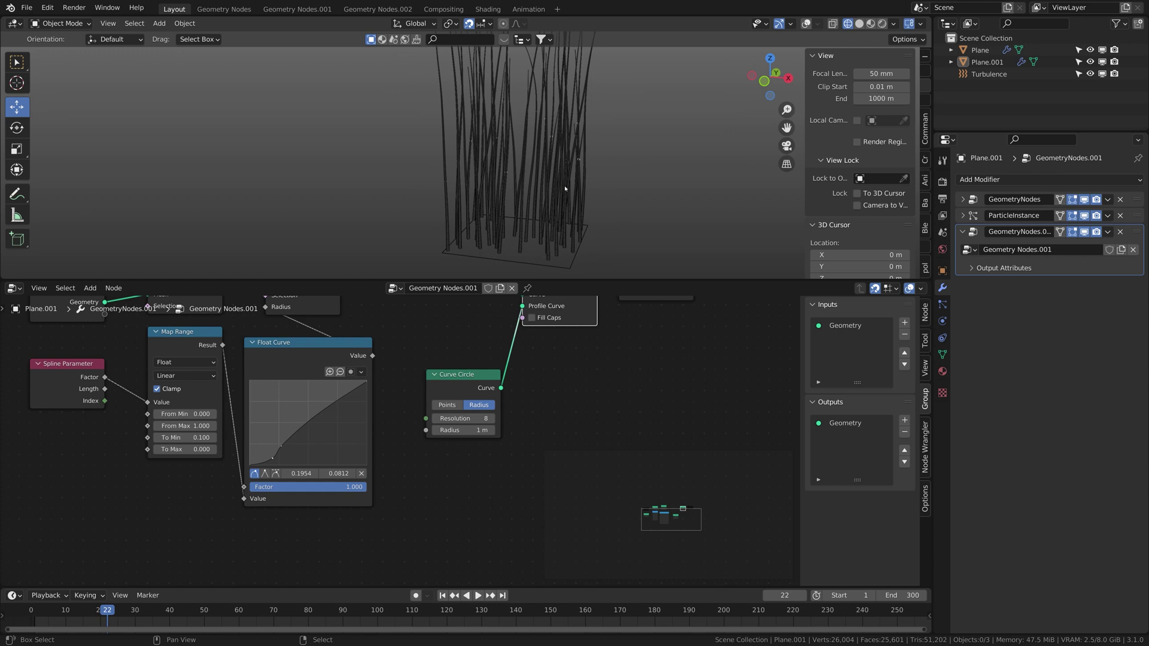
{"action": "left_click", "coordinate": [565, 188]}
{"action": "left_click", "coordinate": [63, 613]}
{"action": "key", "text": "space"}
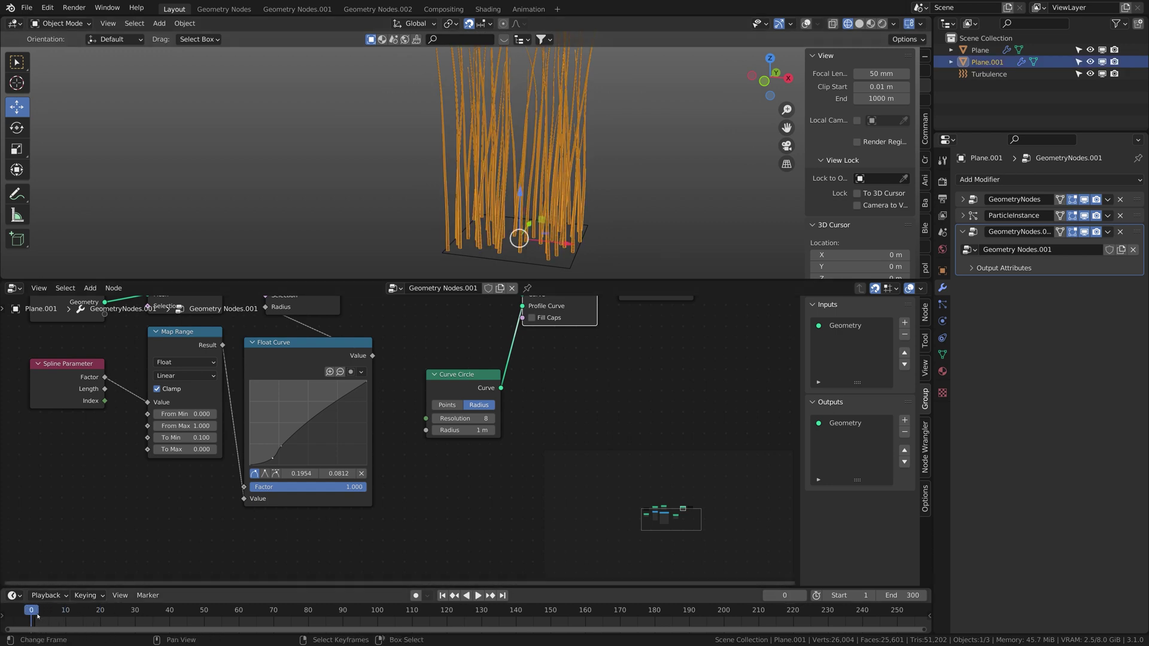
Check the particle system settings of the emitter Plane and reselect the trail object.
{"action": "left_click", "coordinate": [942, 305]}
{"action": "left_click", "coordinate": [981, 51]}
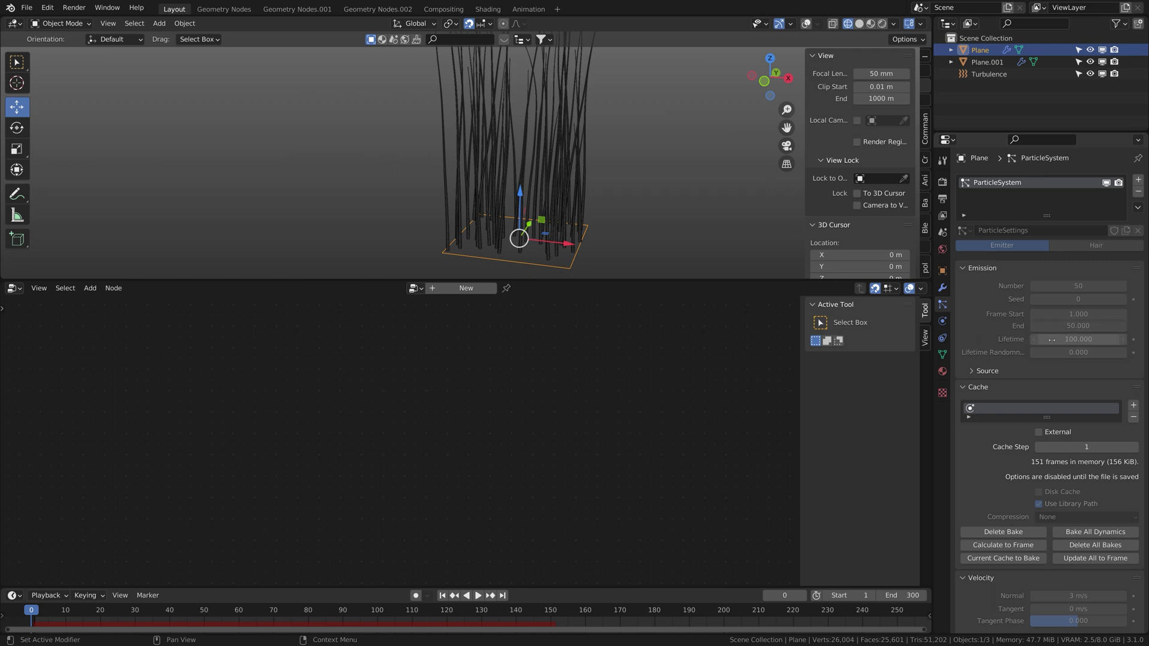
{"action": "left_click", "coordinate": [542, 178]}
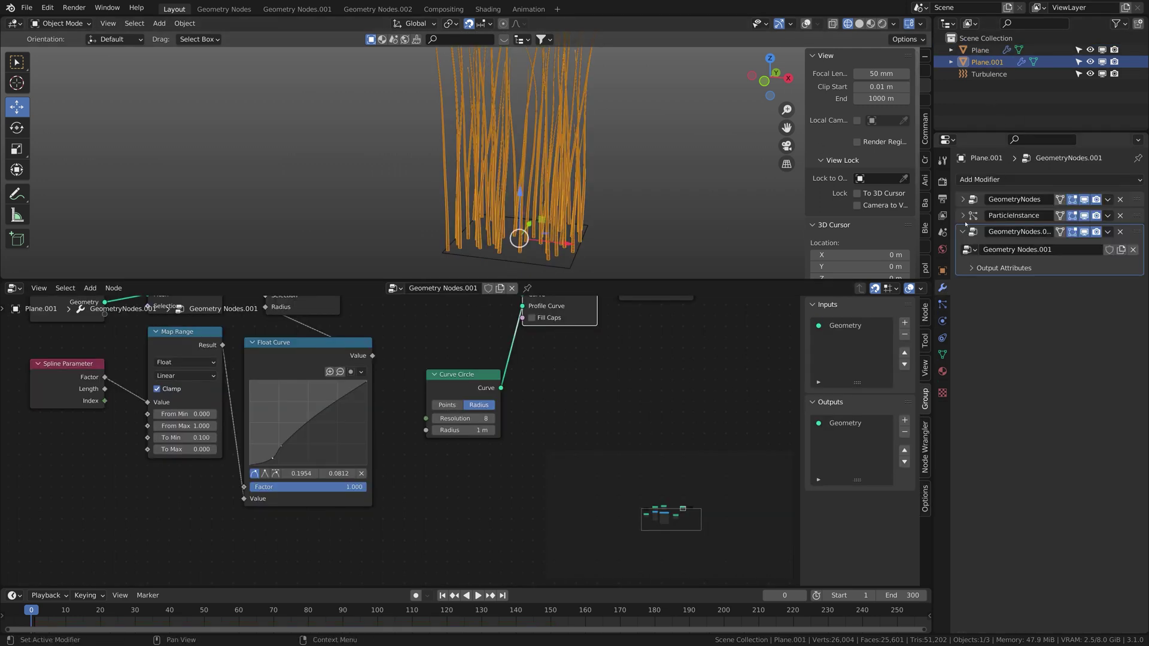
Set the ParticleInstance modifier's Position along paths to 0 and keyframe it at frame 0.
{"action": "left_click", "coordinate": [963, 217]}
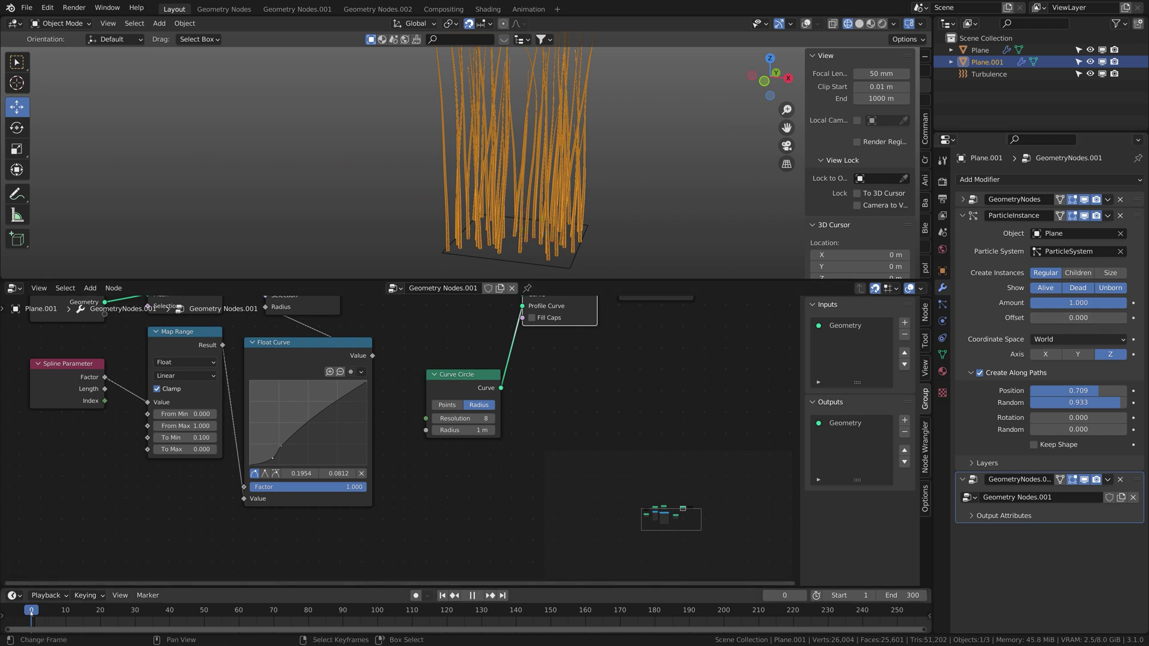
{"action": "key", "text": "space"}
{"action": "left_click_drag", "start_coordinate": [1096, 393], "coordinate": [1062, 390]}
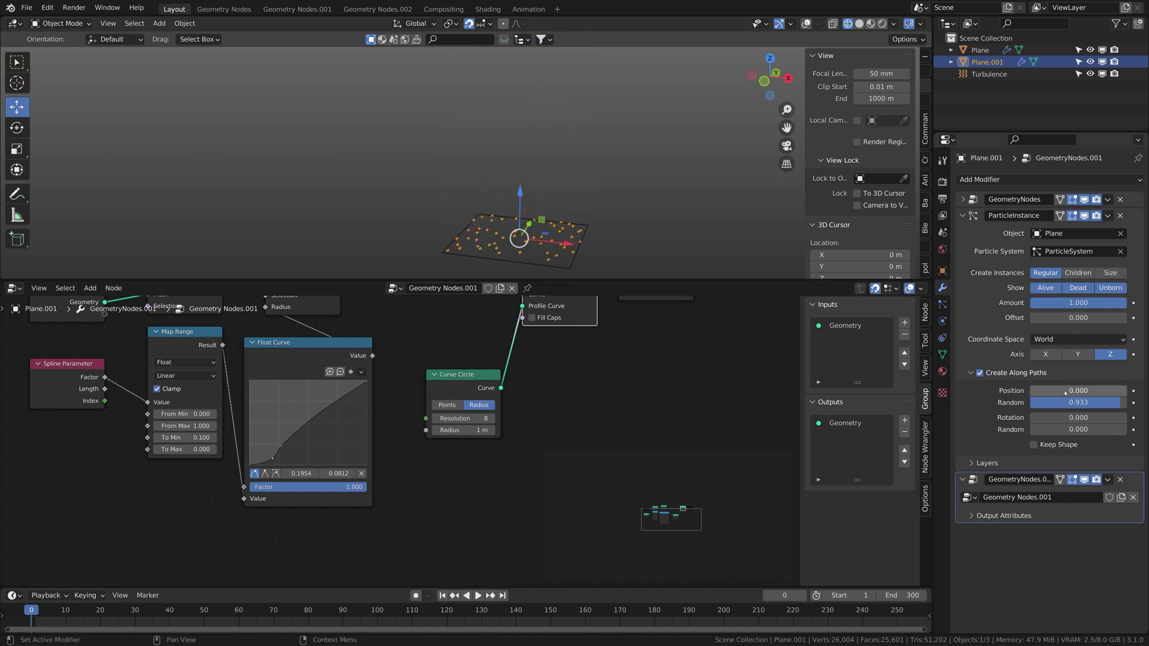
{"action": "key", "text": "i"}
Keyframe the ParticleInstance Position at 1 on frame 150 and set the keyframe interpolation to linear.
{"action": "left_click_drag", "start_coordinate": [357, 611], "coordinate": [374, 611]}
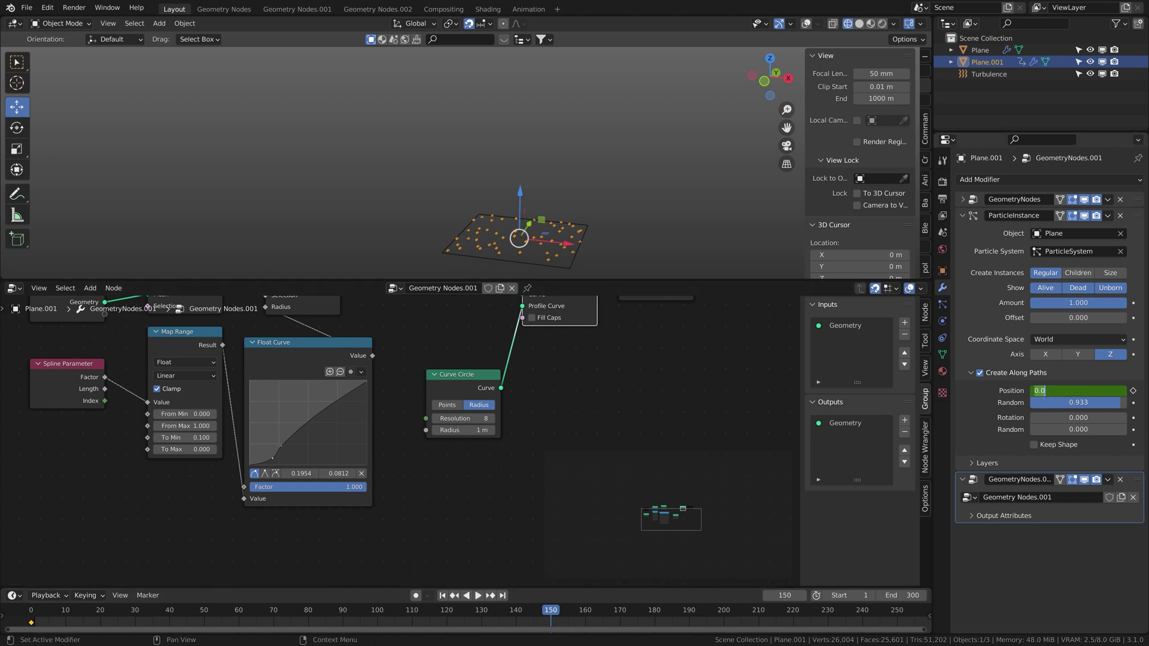
{"action": "type", "text": "1"}
{"action": "key", "text": "Return"}
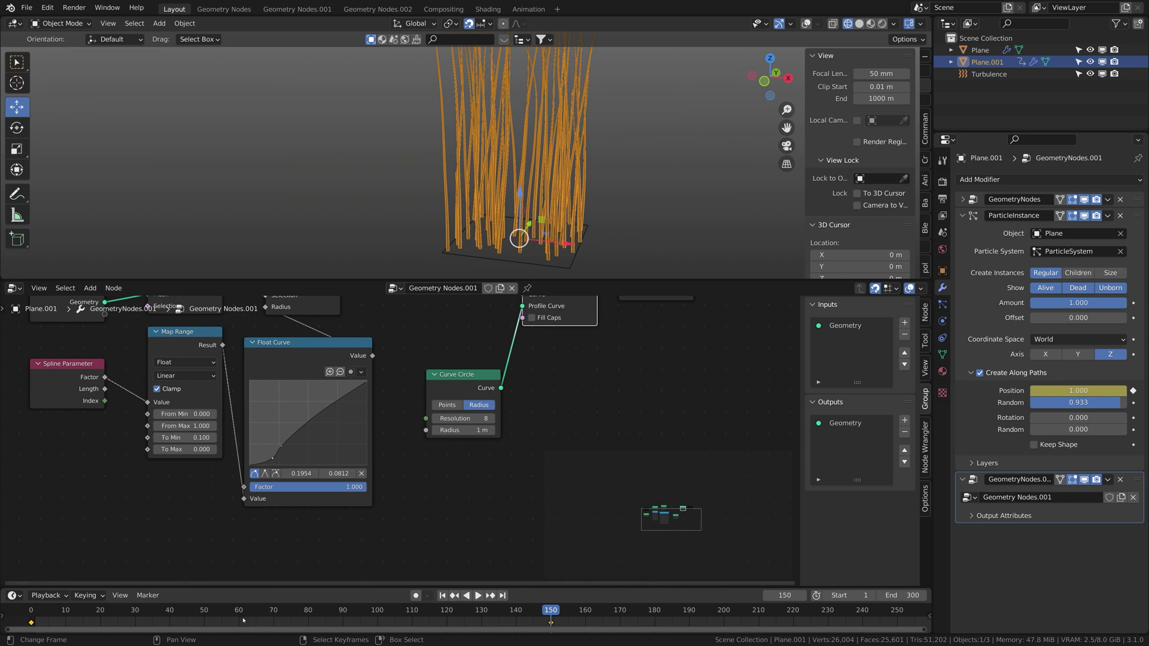
{"action": "key", "text": "t"}
{"action": "left_click", "coordinate": [59, 570]}
Return to frame 0, enlarge the 3D viewport and switch it to solid shading.
{"action": "left_click_drag", "start_coordinate": [355, 613], "coordinate": [31, 612]}
{"action": "middle_click_drag", "start_coordinate": [602, 207], "coordinate": [587, 265]}
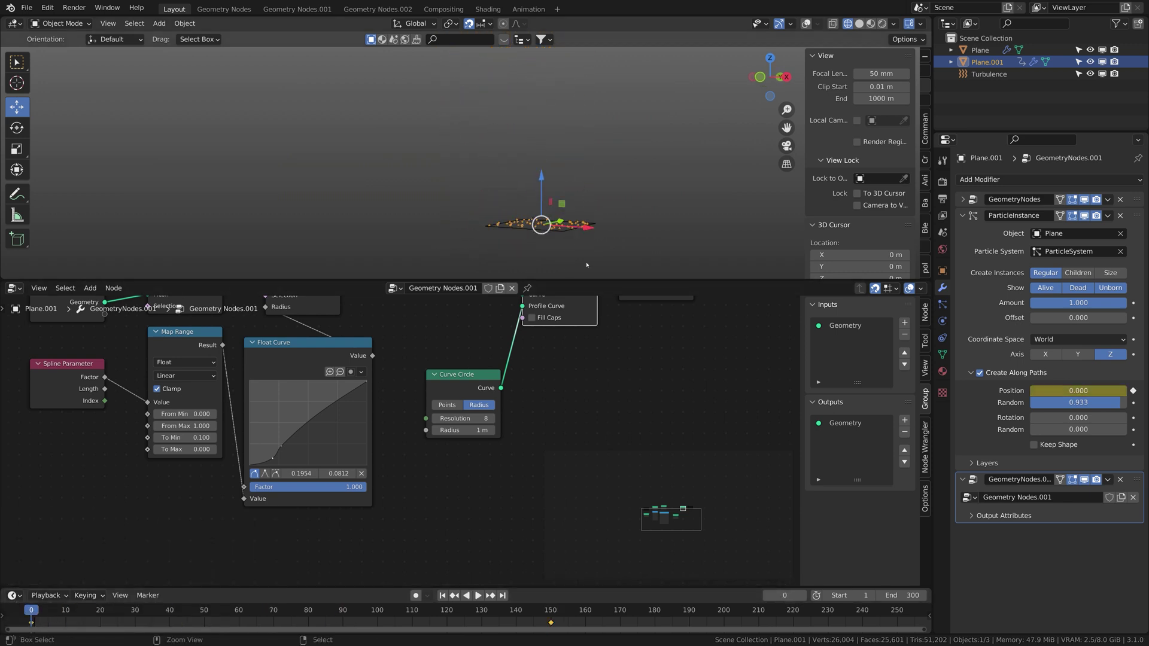
{"action": "left_click_drag", "start_coordinate": [602, 280], "coordinate": [602, 436]}
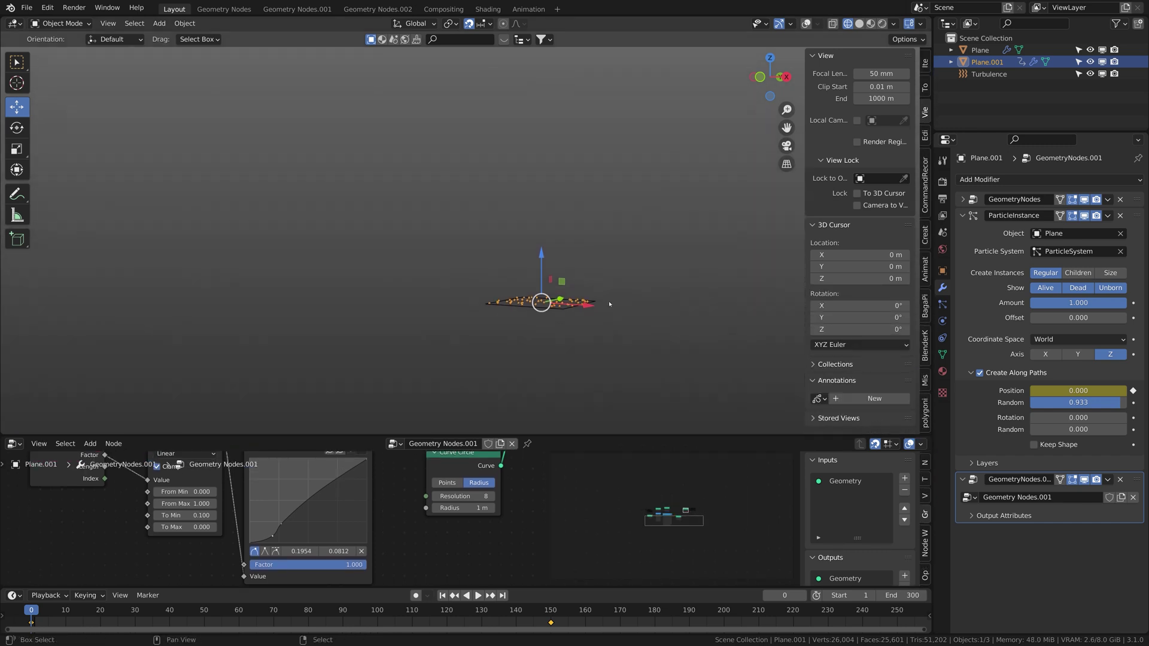
{"action": "left_click", "coordinate": [860, 25]}
Play the animation and examine how the trails grow from different angles.
{"action": "mouse_move", "coordinate": [590, 313]}
{"action": "middle_mouse_down"}
{"action": "mouse_move", "coordinate": [569, 344]}
{"action": "mouse_move", "coordinate": [585, 269]}
{"action": "middle_mouse_up"}
{"action": "key", "text": "space"}
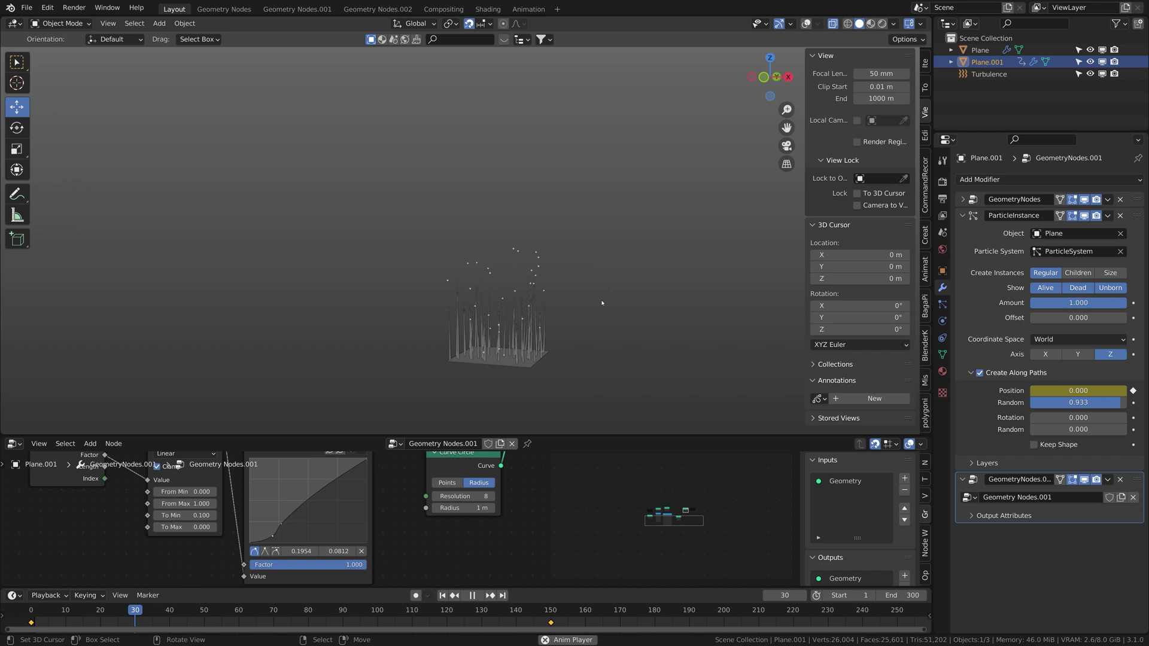
{"action": "middle_click_drag", "start_coordinate": [562, 313], "coordinate": [566, 250], "text": "ctrl"}
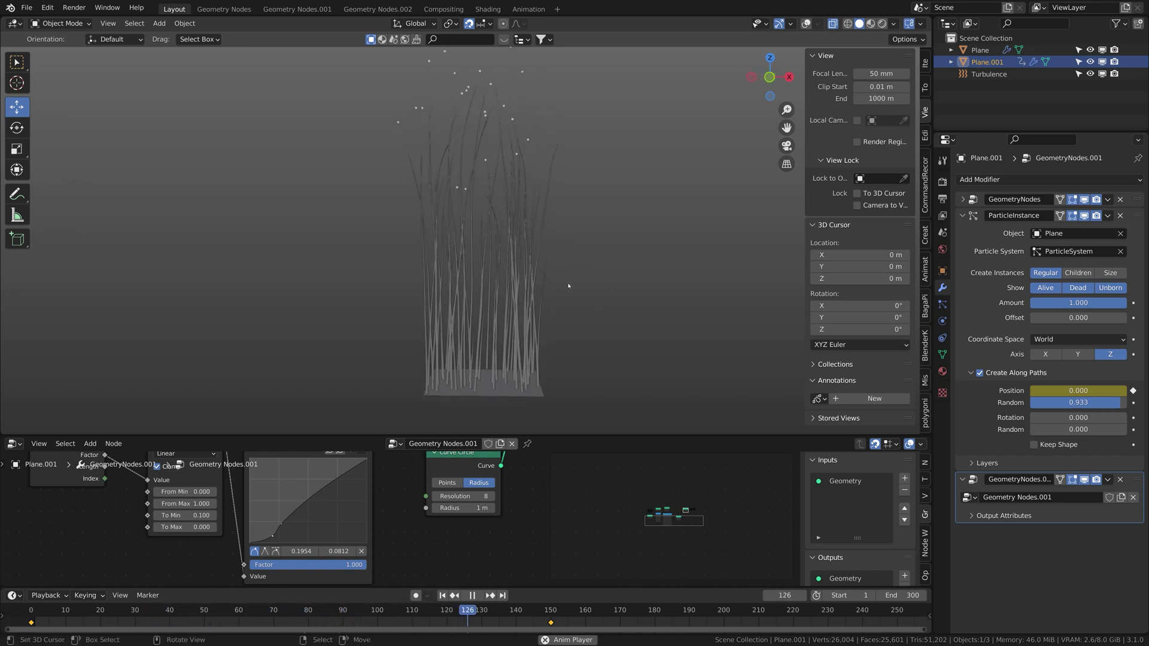
{"action": "middle_click_drag", "start_coordinate": [569, 285], "coordinate": [516, 273]}
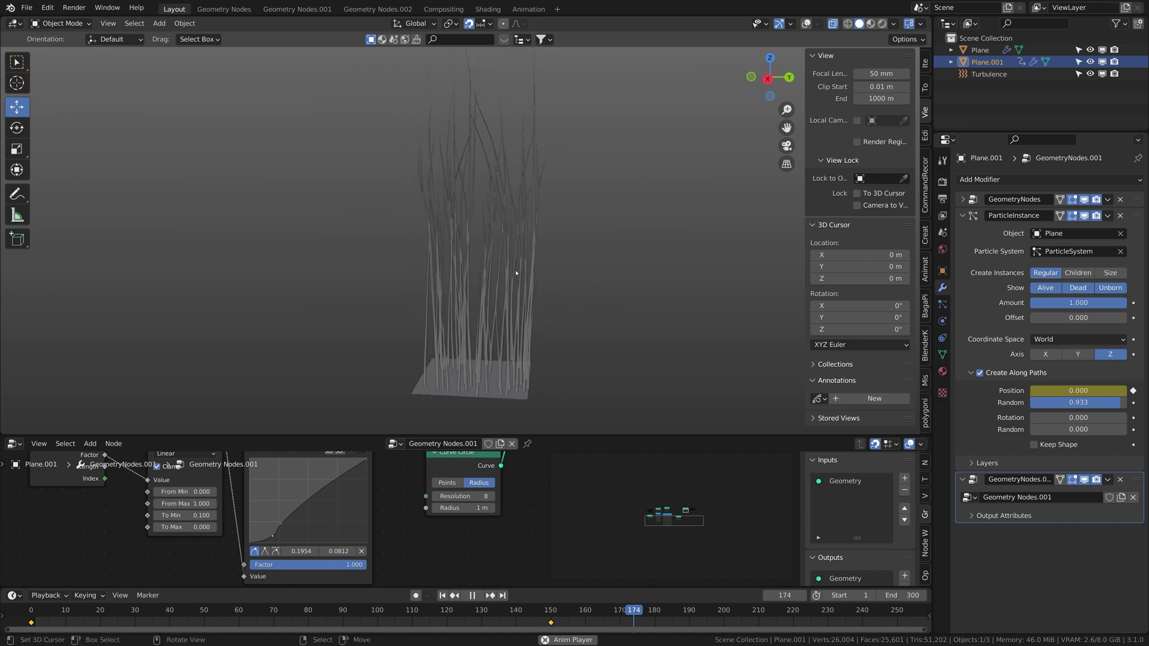
{"action": "key", "text": "space"}
{"action": "middle_click_drag", "start_coordinate": [554, 307], "coordinate": [606, 317]}
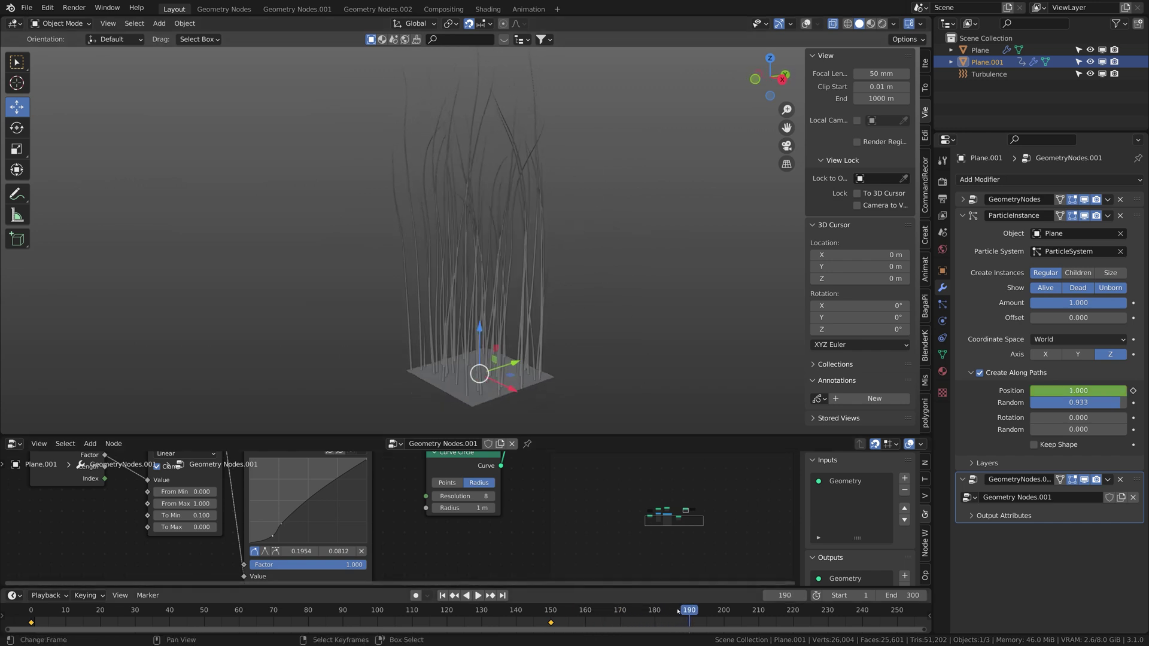
Go to frame 49 and move Group Output and Curve to Mesh to the right, making room after Set Curve Radius.
{"action": "left_click_drag", "start_coordinate": [498, 603], "coordinate": [202, 606]}
{"action": "scroll", "coordinate": [521, 503], "scroll_direction": "down", "scroll_amount": 3}
{"action": "middle_click_drag", "start_coordinate": [539, 464], "coordinate": [354, 547]}
{"action": "scroll", "coordinate": [383, 512], "scroll_direction": "down", "scroll_amount": 2}
{"action": "left_click_drag", "start_coordinate": [394, 510], "coordinate": [479, 496]}
{"action": "left_click_drag", "start_coordinate": [346, 517], "coordinate": [417, 510]}
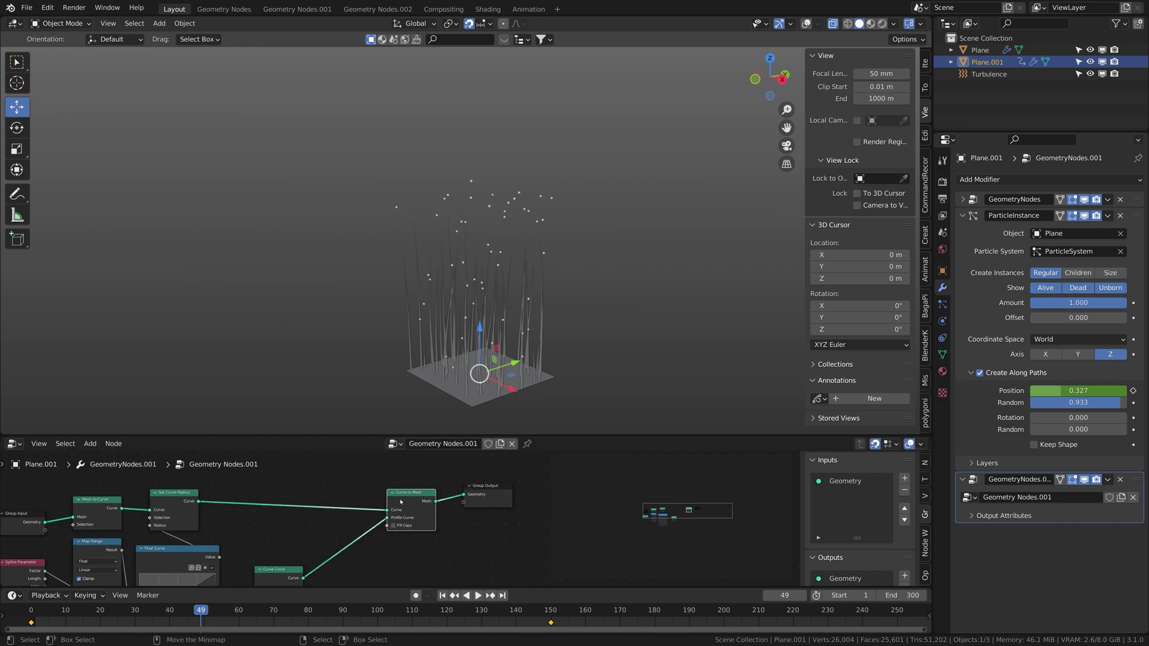
{"action": "middle_click_drag", "start_coordinate": [308, 479], "coordinate": [398, 507]}
{"action": "key", "text": "shift+a"}
{"action": "mouse_move", "coordinate": [329, 395]}
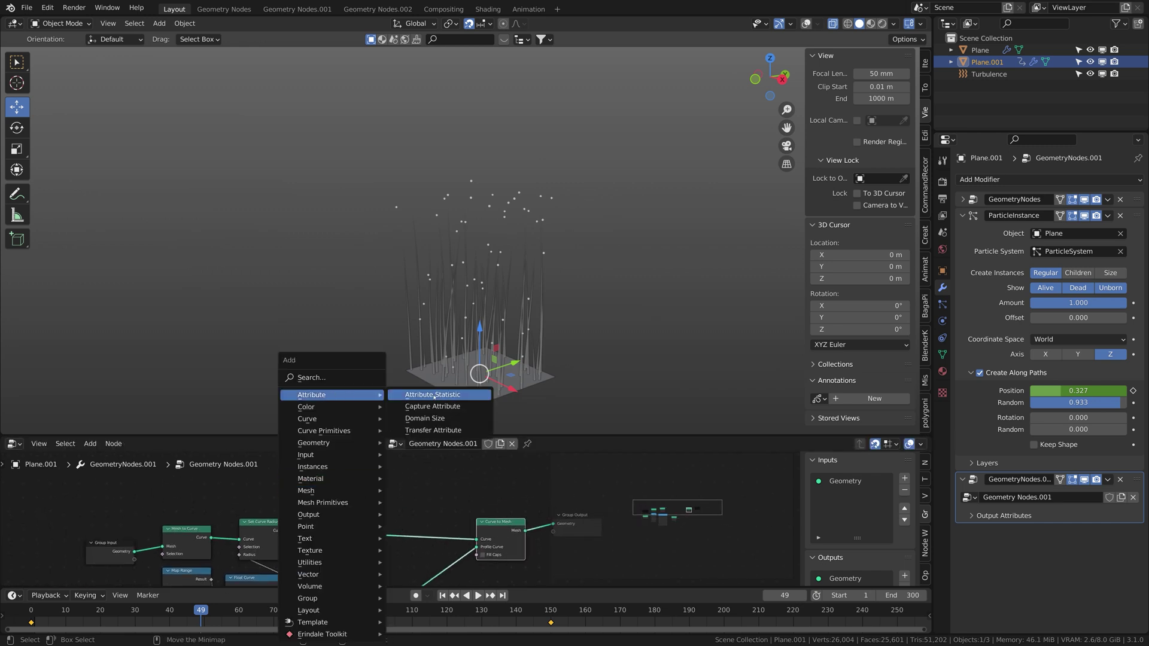
{"action": "left_click", "coordinate": [434, 397]}
{"action": "right_click", "coordinate": [398, 453]}
Insert a Capture Attribute node between Set Curve Radius and Curve to Mesh, with data type Color and domain Spline.
{"action": "key", "text": "shift+a"}
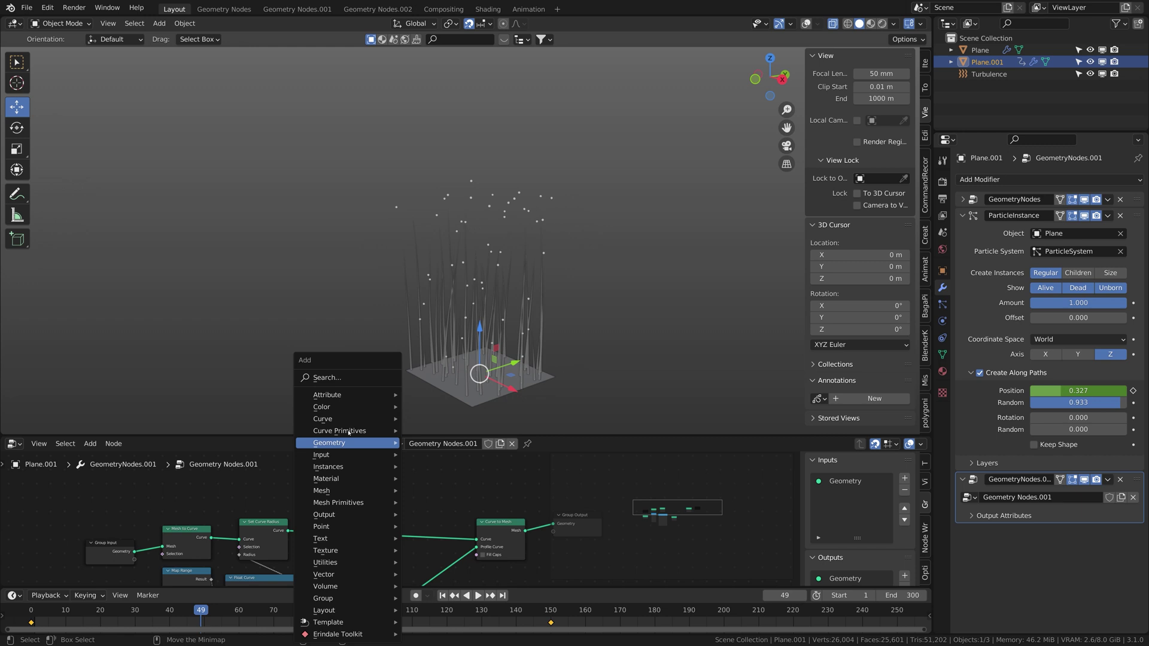
{"action": "mouse_move", "coordinate": [335, 395]}
{"action": "left_click", "coordinate": [437, 407]}
{"action": "left_click", "coordinate": [358, 479]}
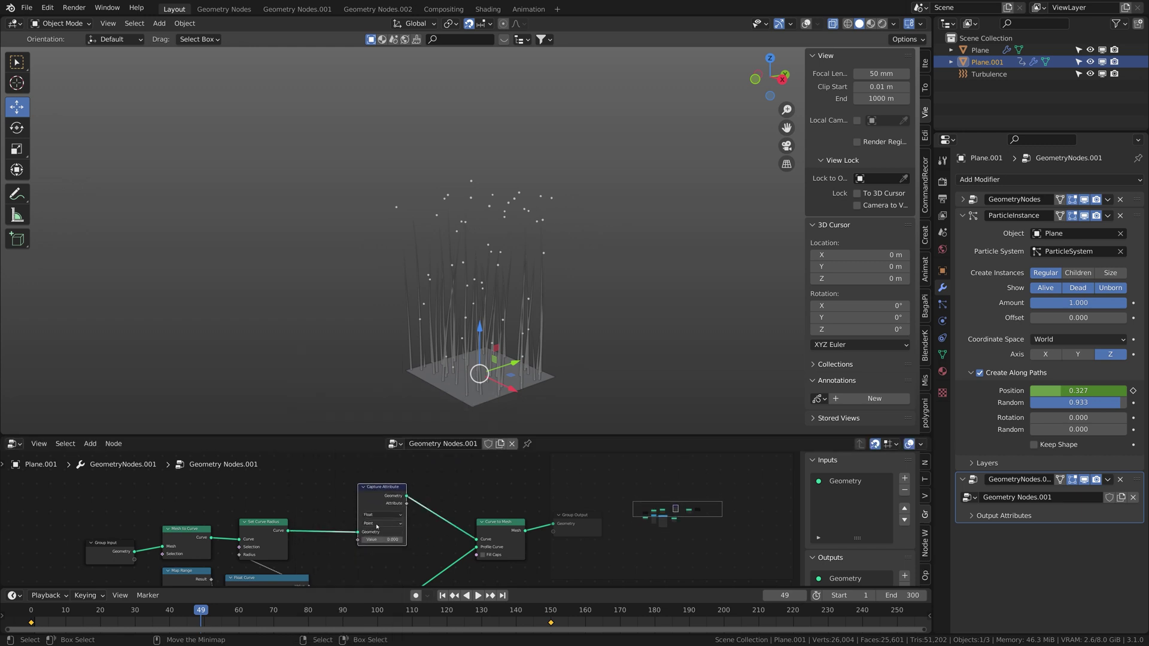
{"action": "left_click", "coordinate": [376, 515]}
{"action": "left_click", "coordinate": [377, 545]}
{"action": "left_click", "coordinate": [380, 524]}
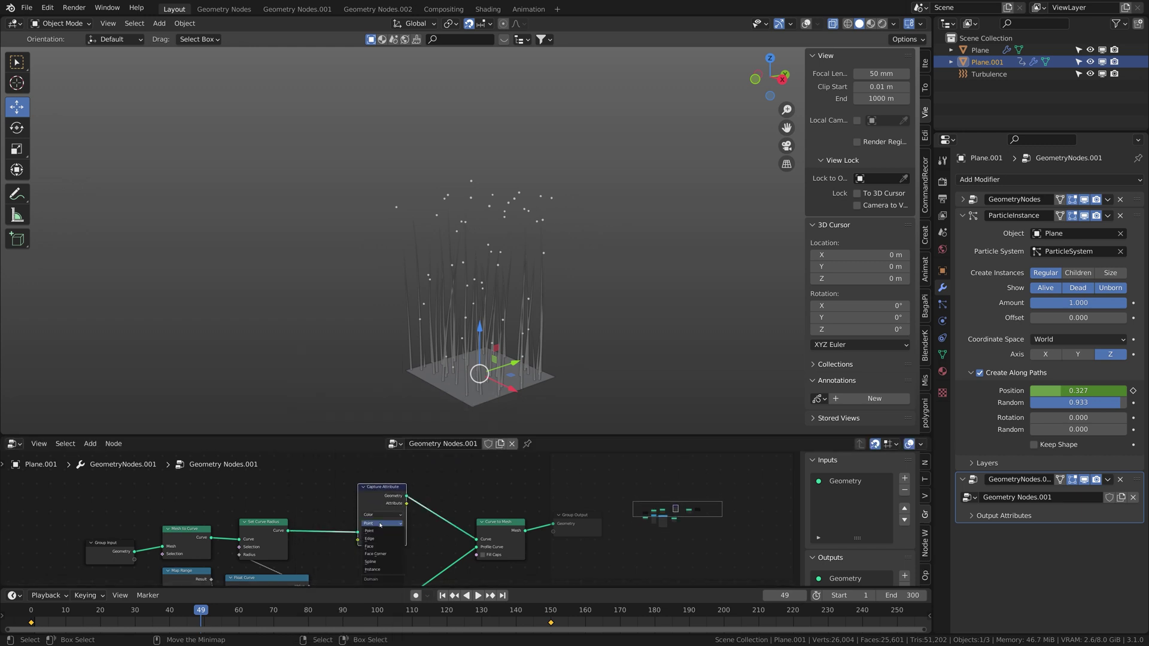
{"action": "left_click", "coordinate": [381, 565]}
Add a Random Value node beside Capture Attribute and connect its Value output to the Capture Attribute's Value input.
{"action": "middle_click_drag", "start_coordinate": [381, 565], "coordinate": [421, 580]}
{"action": "key", "text": "shift+a"}
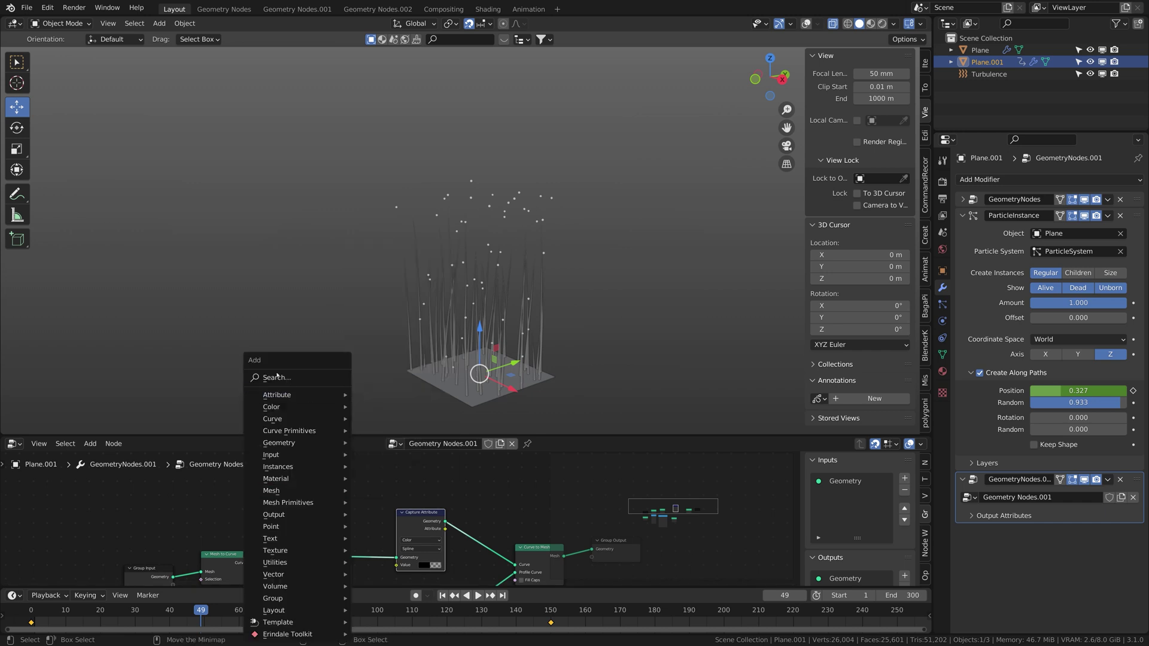
{"action": "left_click", "coordinate": [295, 378]}
{"action": "type", "text": "ra"}
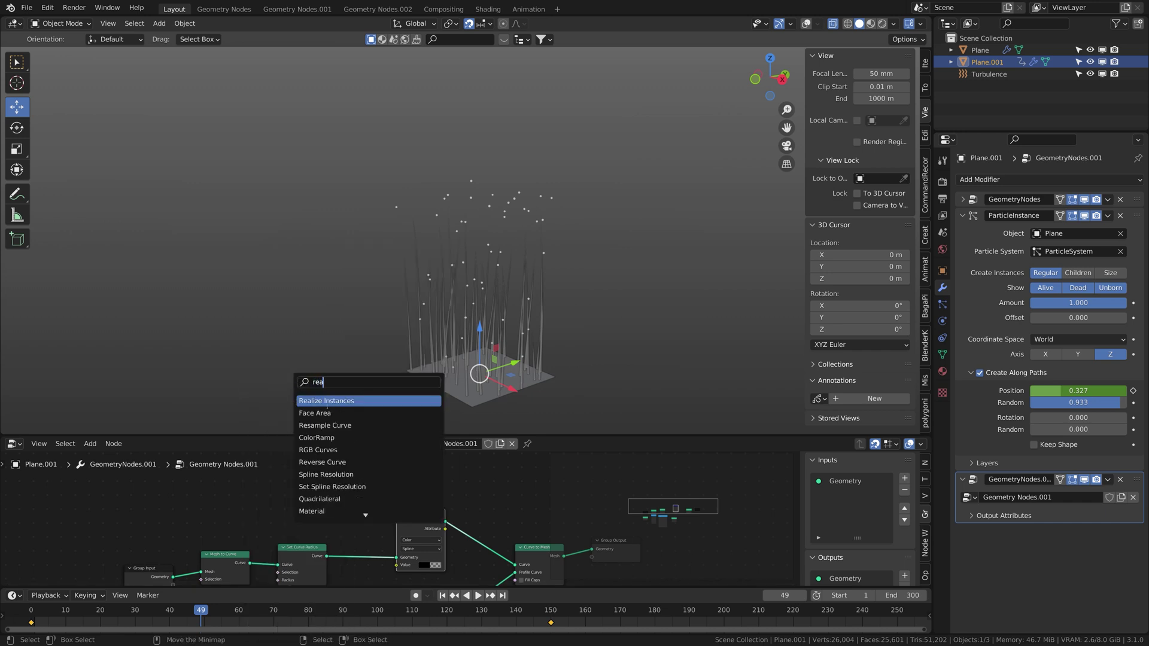
{"action": "type", "text": "nd"}
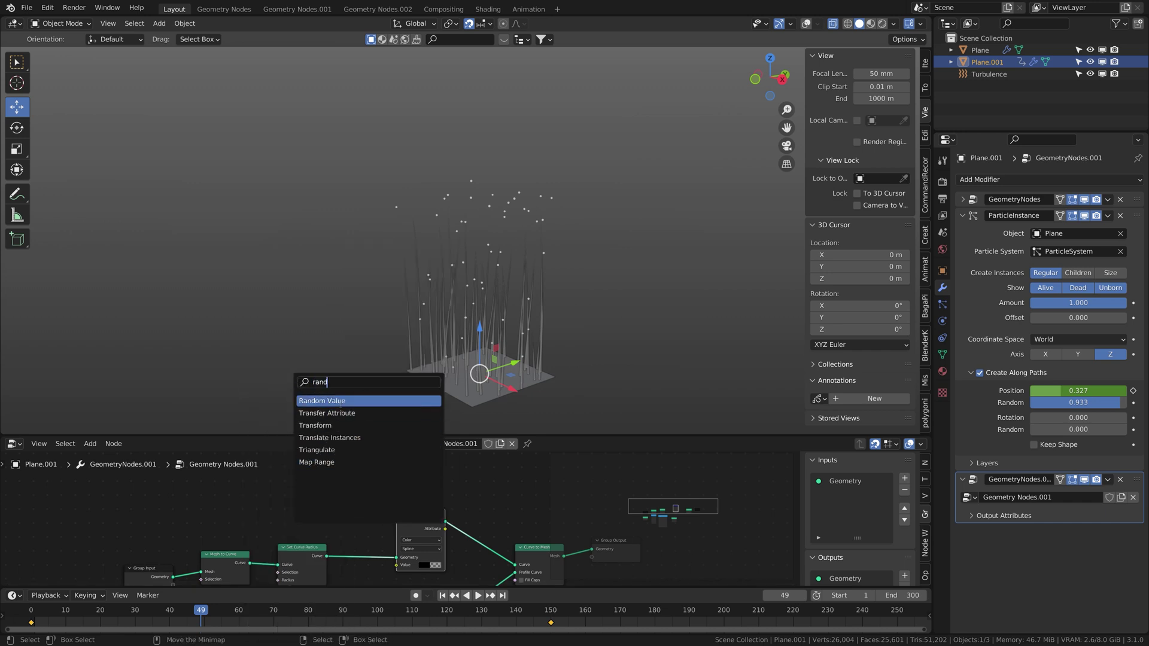
{"action": "key", "text": "Return"}
{"action": "left_click", "coordinate": [356, 491]}
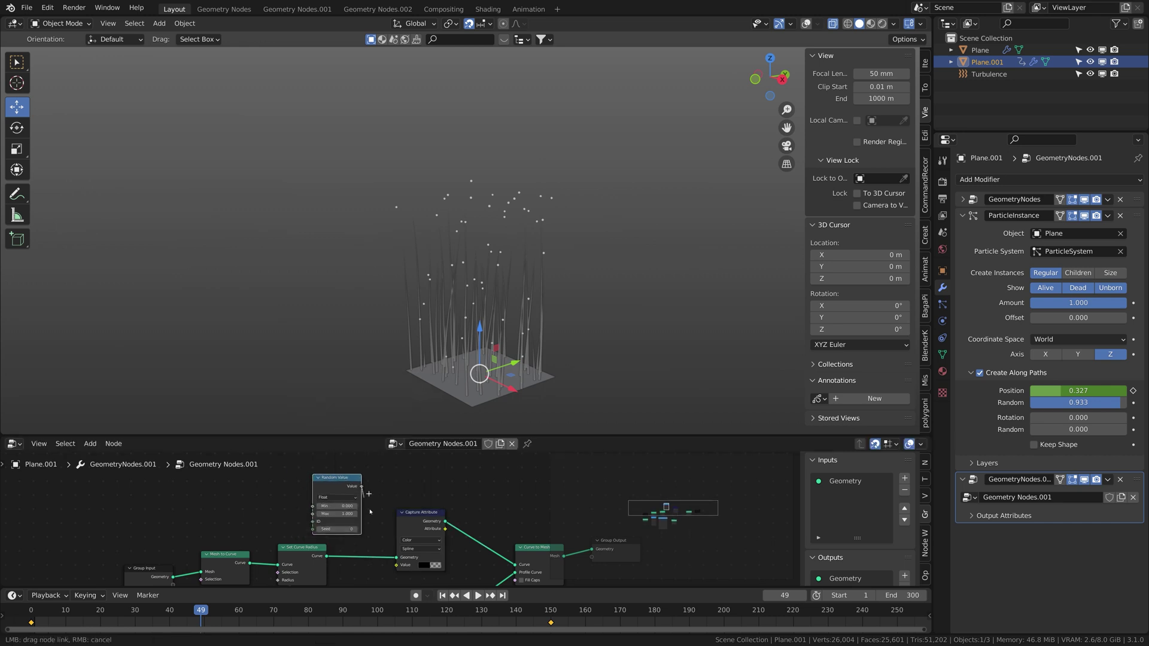
{"action": "left_click_drag", "start_coordinate": [370, 512], "coordinate": [402, 559]}
{"action": "left_click", "coordinate": [362, 475]}
{"action": "left_click_drag", "start_coordinate": [362, 475], "coordinate": [398, 553]}
Connect the captured Attribute to a new Group Output socket and name the modifier's output attribute srandom.
{"action": "middle_click_drag", "start_coordinate": [397, 553], "coordinate": [199, 534]}
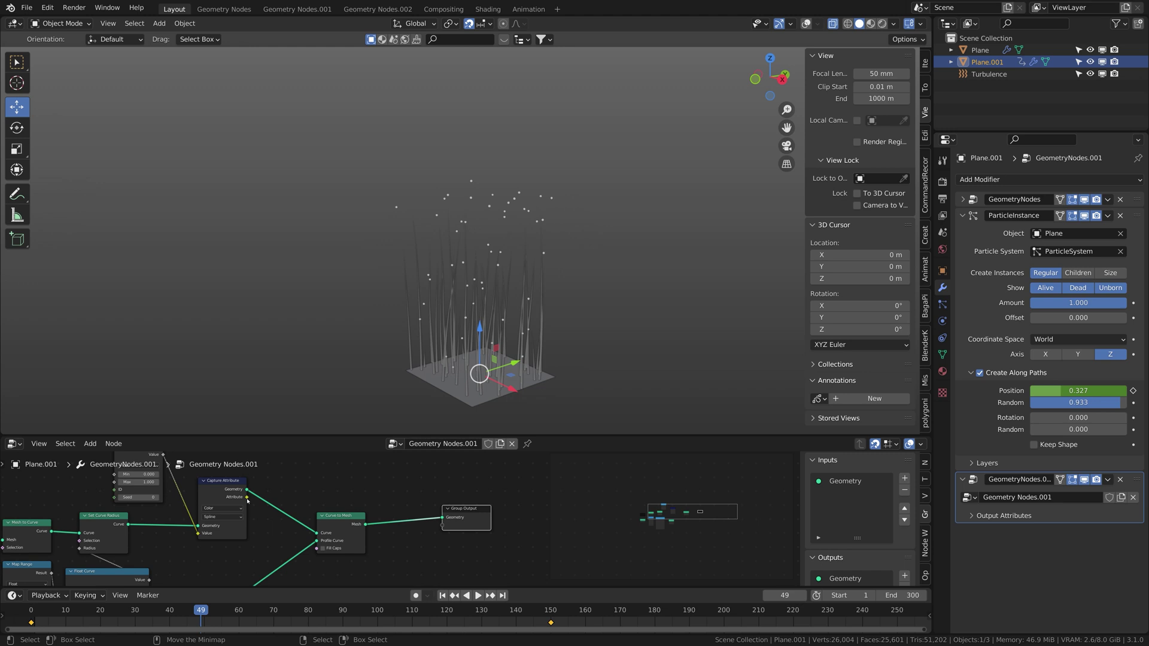
{"action": "left_click_drag", "start_coordinate": [247, 500], "coordinate": [443, 525]}
{"action": "left_click", "coordinate": [970, 516]}
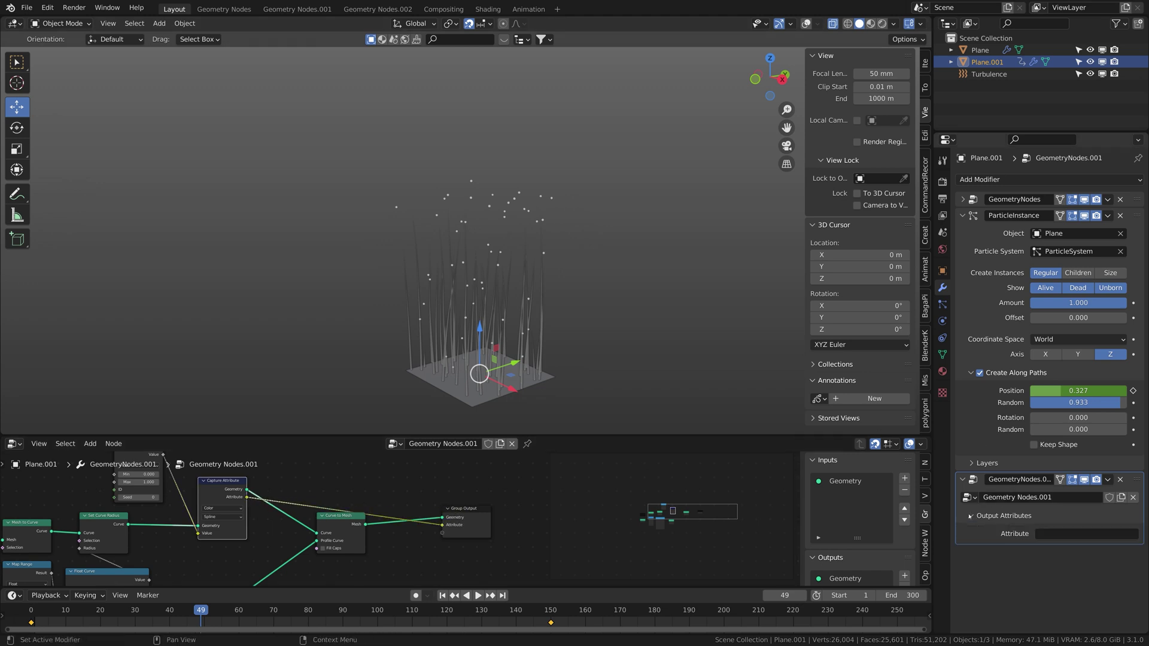
{"action": "left_click", "coordinate": [1052, 534]}
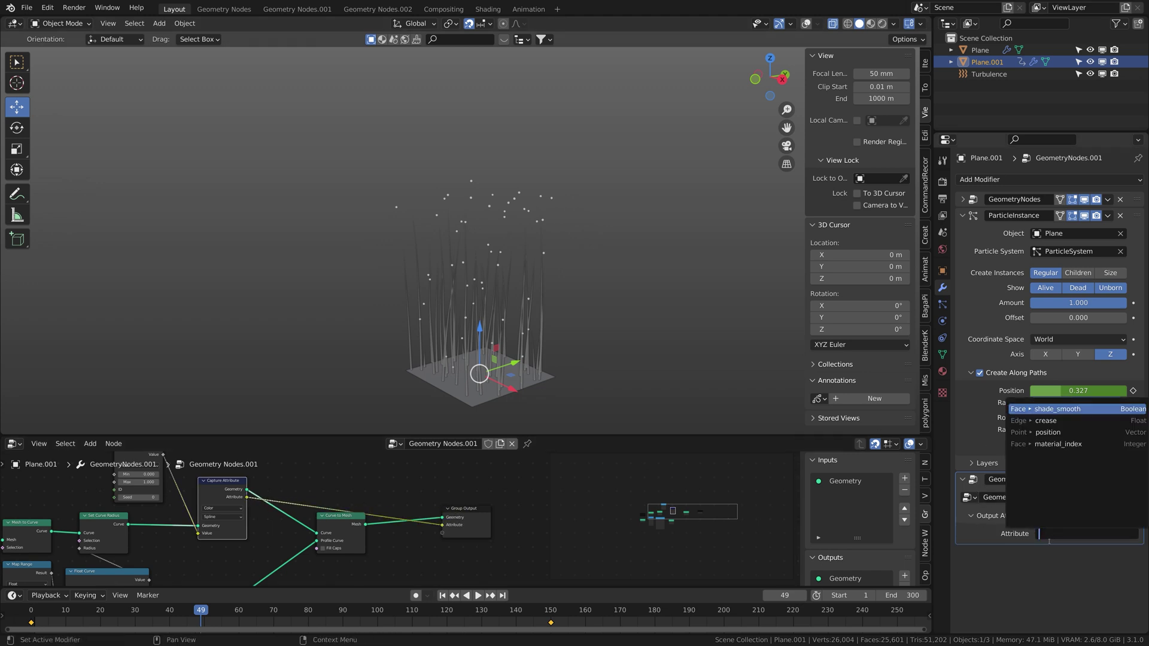
{"action": "type", "text": "srandom"}
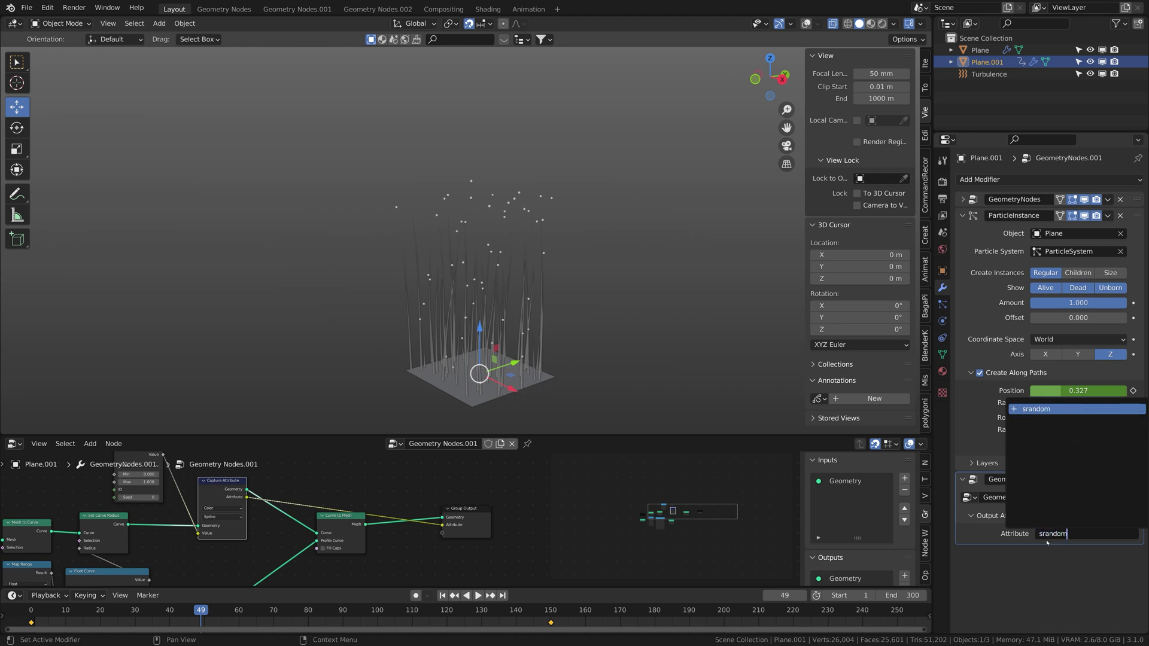
{"action": "key", "text": "Return"}
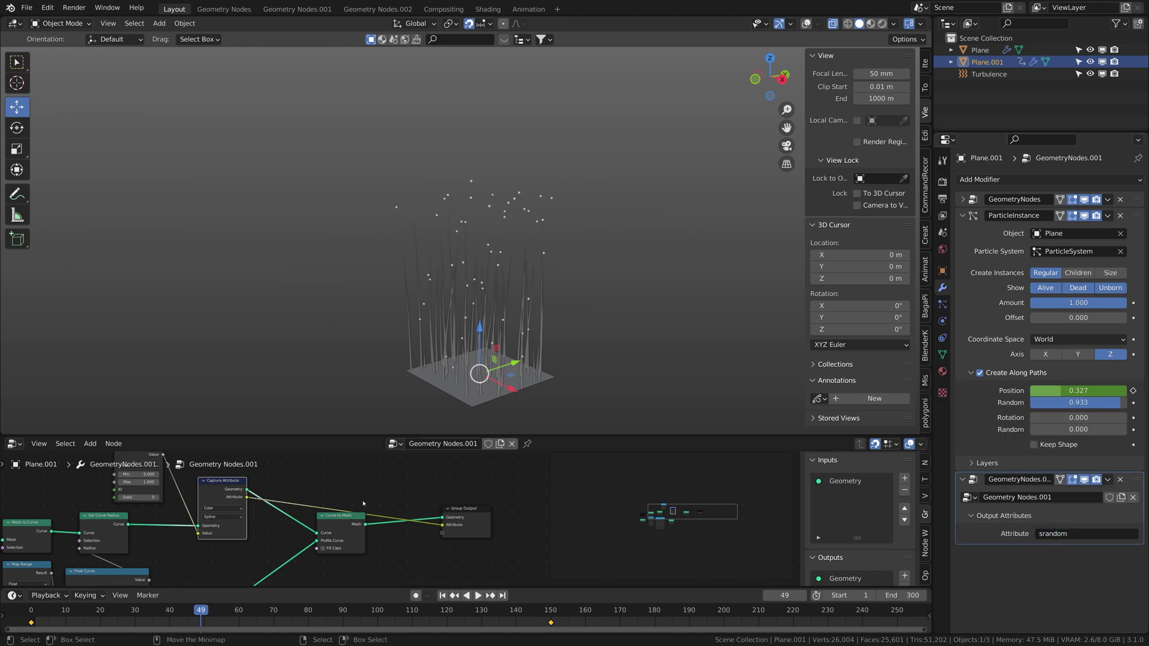
Insert a Set Material node between Curve to Mesh and Group Output.
{"action": "key", "text": "shift+a"}
{"action": "left_click", "coordinate": [327, 388]}
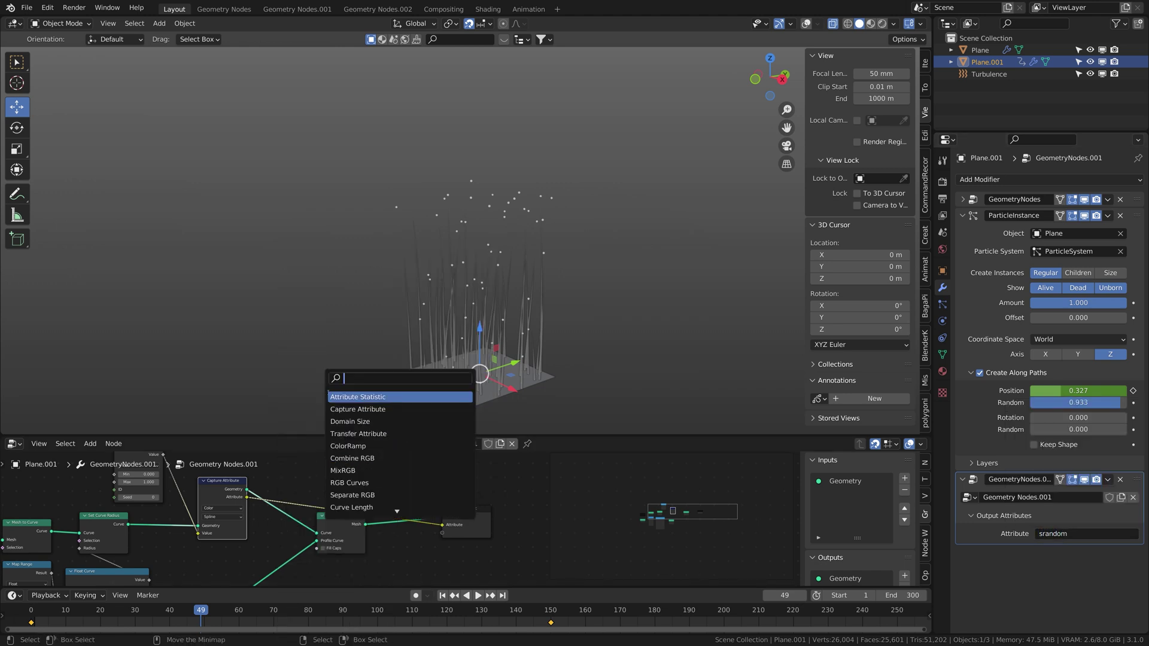
{"action": "type", "text": "mater"}
{"action": "key", "text": "Down"}
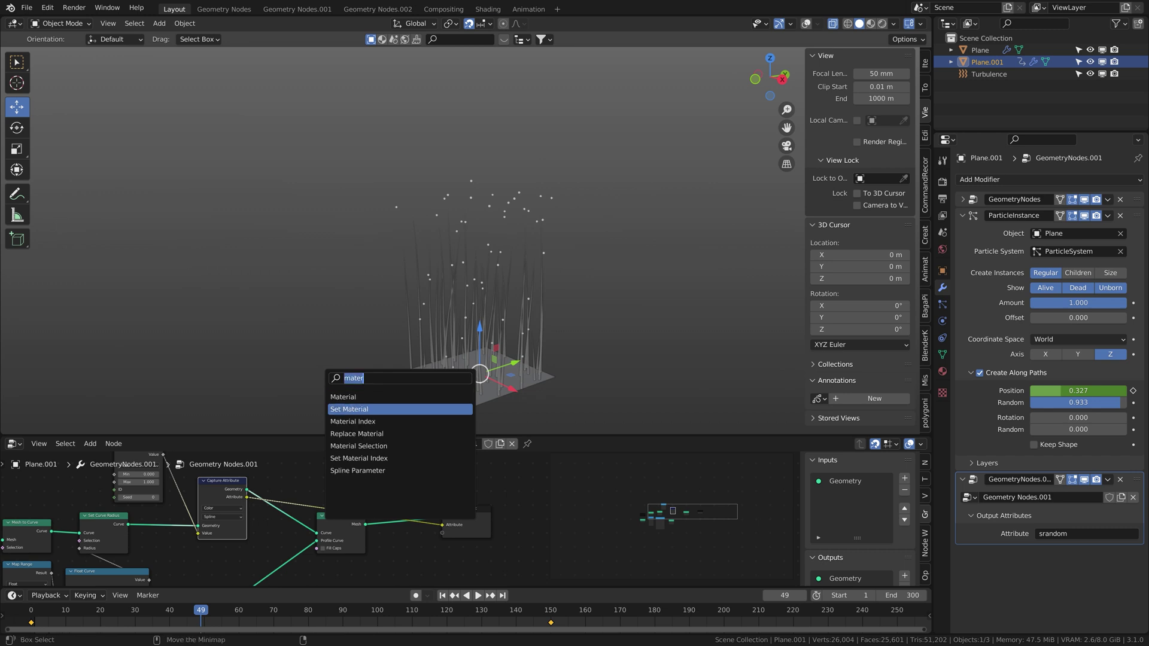
{"action": "key", "text": "Return"}
{"action": "left_click", "coordinate": [428, 495]}
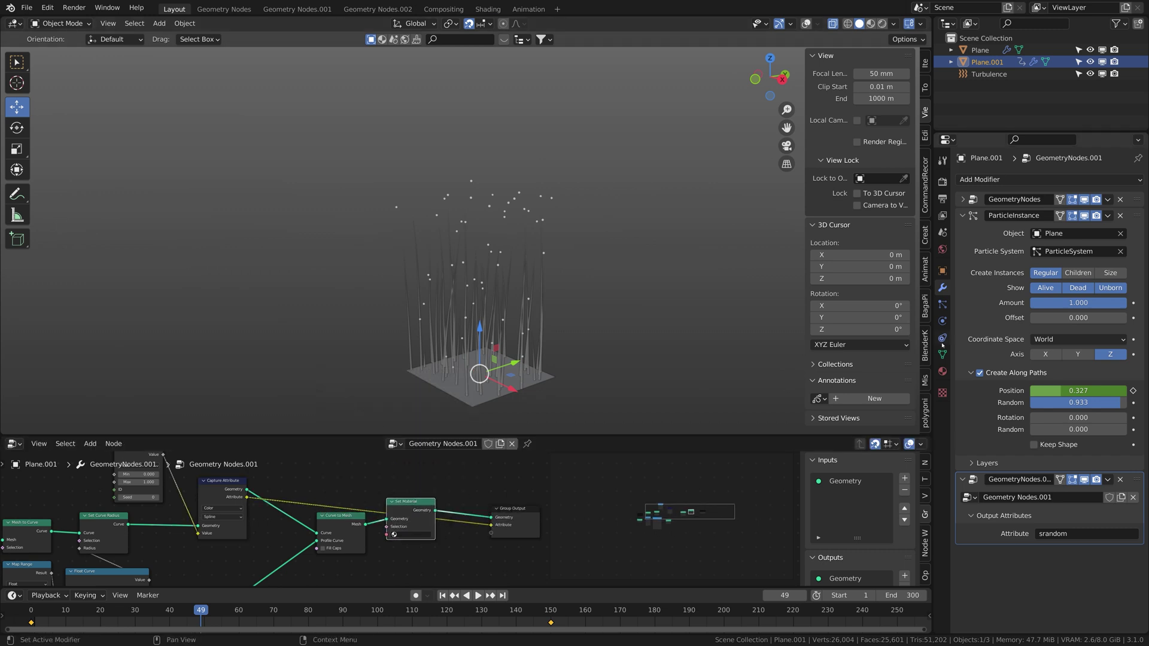
Create a new material named srandom on Plane.001 and assign it in the Set Material node.
{"action": "left_click", "coordinate": [943, 372]}
{"action": "left_click", "coordinate": [1077, 230]}
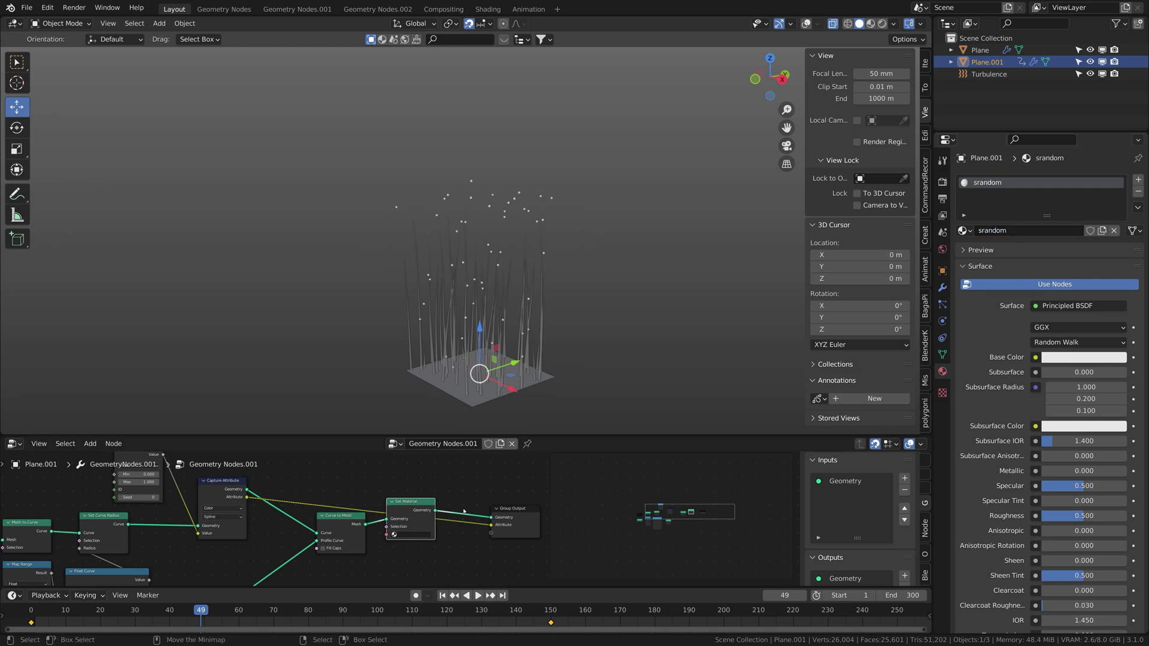
{"action": "left_click", "coordinate": [414, 536]}
{"action": "left_click", "coordinate": [417, 548]}
Drive the material's Base Color with a Geometry attribute named srandom and show the material's nodes in the Shader Editor.
{"action": "left_click", "coordinate": [1035, 358]}
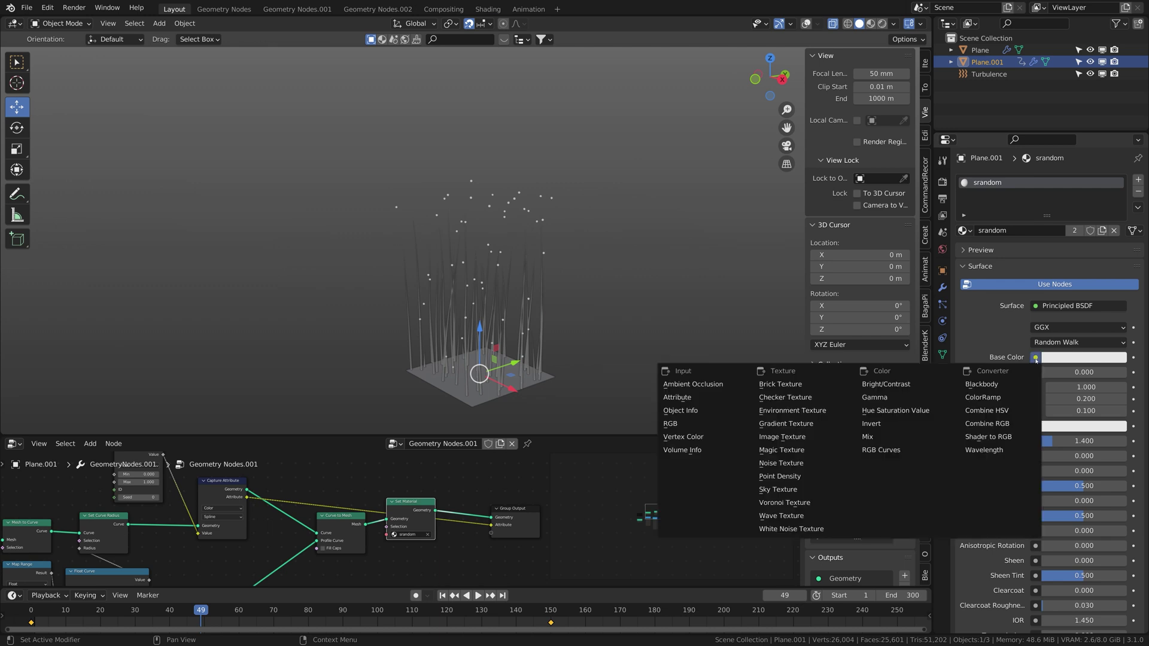
{"action": "left_click", "coordinate": [703, 398]}
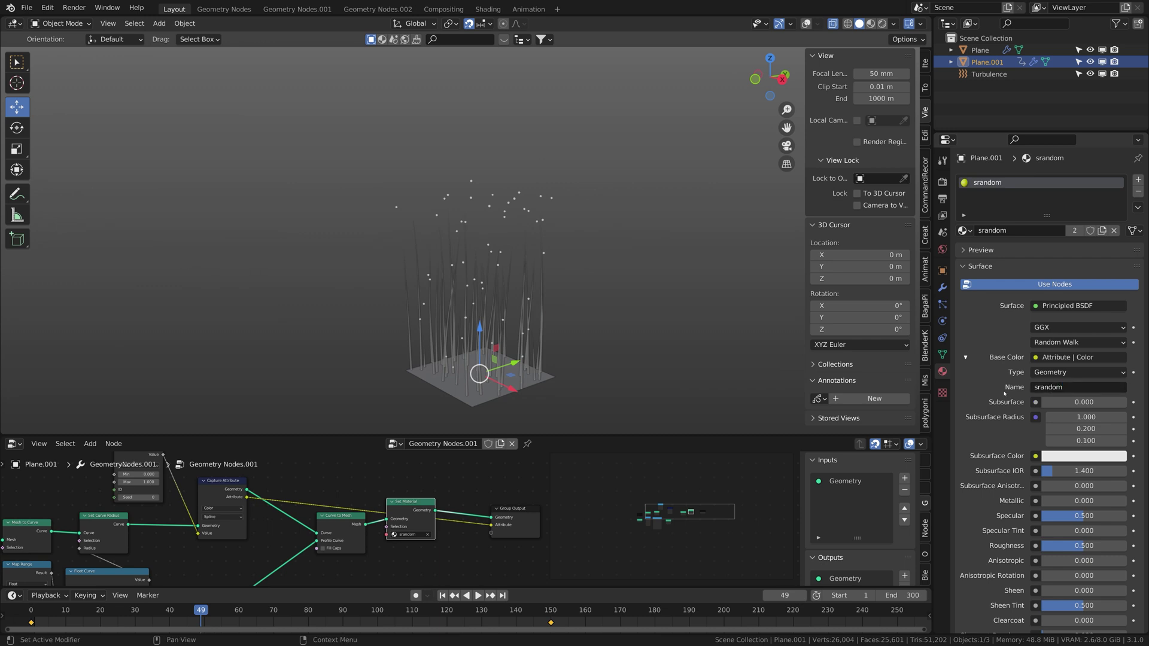
{"action": "left_click", "coordinate": [14, 446]}
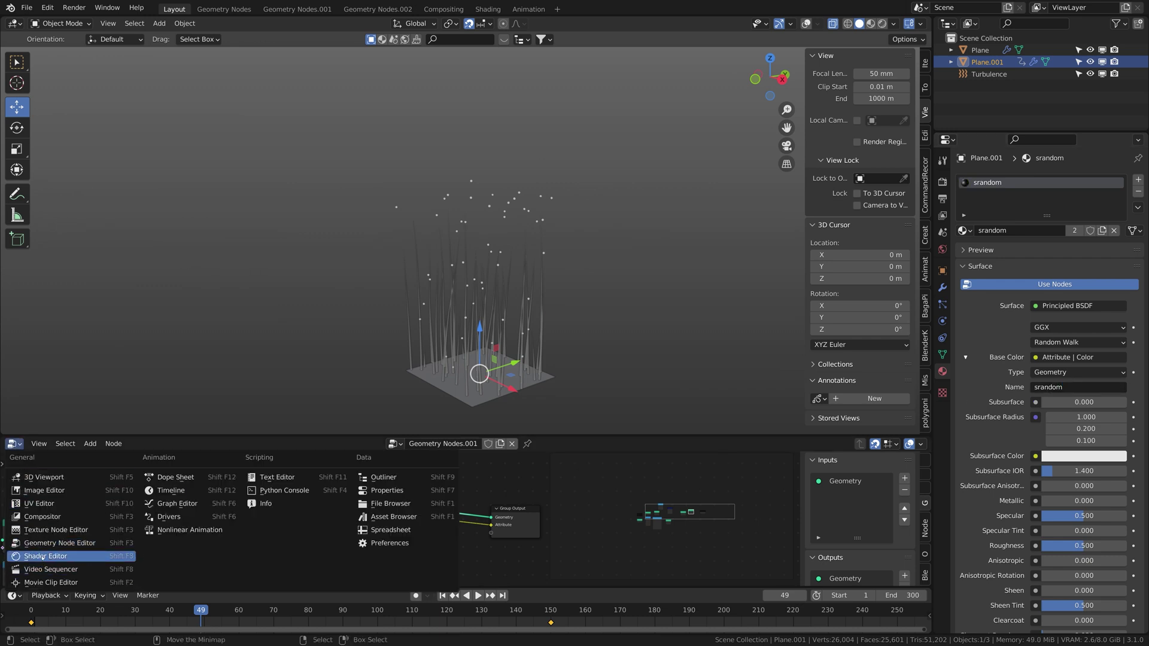
{"action": "left_click", "coordinate": [42, 564]}
{"action": "key", "text": "Home"}
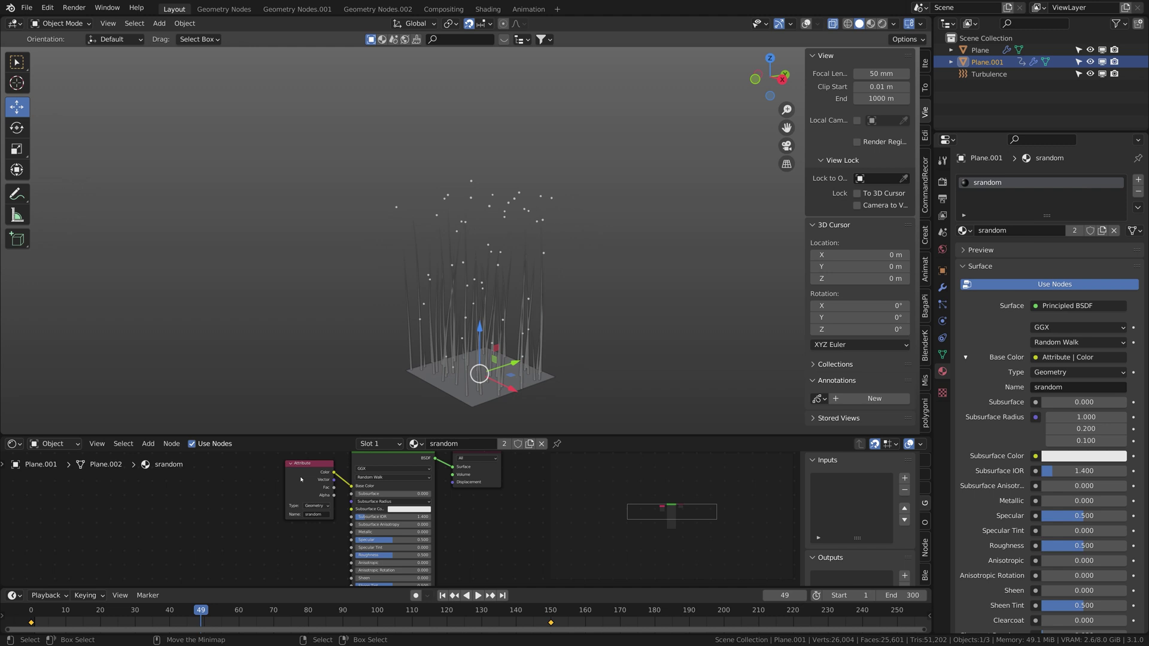
Move the Attribute node away from Principled BSDF and insert a ColorRamp node on the link between them.
{"action": "left_click_drag", "start_coordinate": [301, 479], "coordinate": [117, 485]}
{"action": "key", "text": "shift+a"}
{"action": "left_click", "coordinate": [158, 499]}
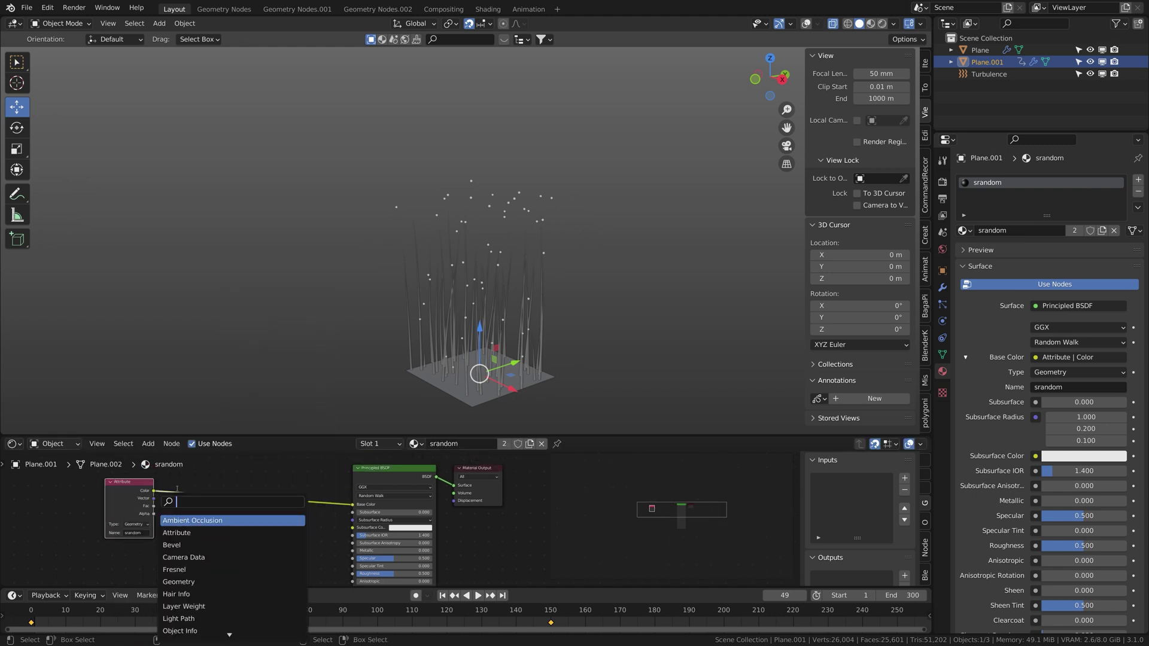
{"action": "key", "text": "Return"}
{"action": "left_click", "coordinate": [231, 478]}
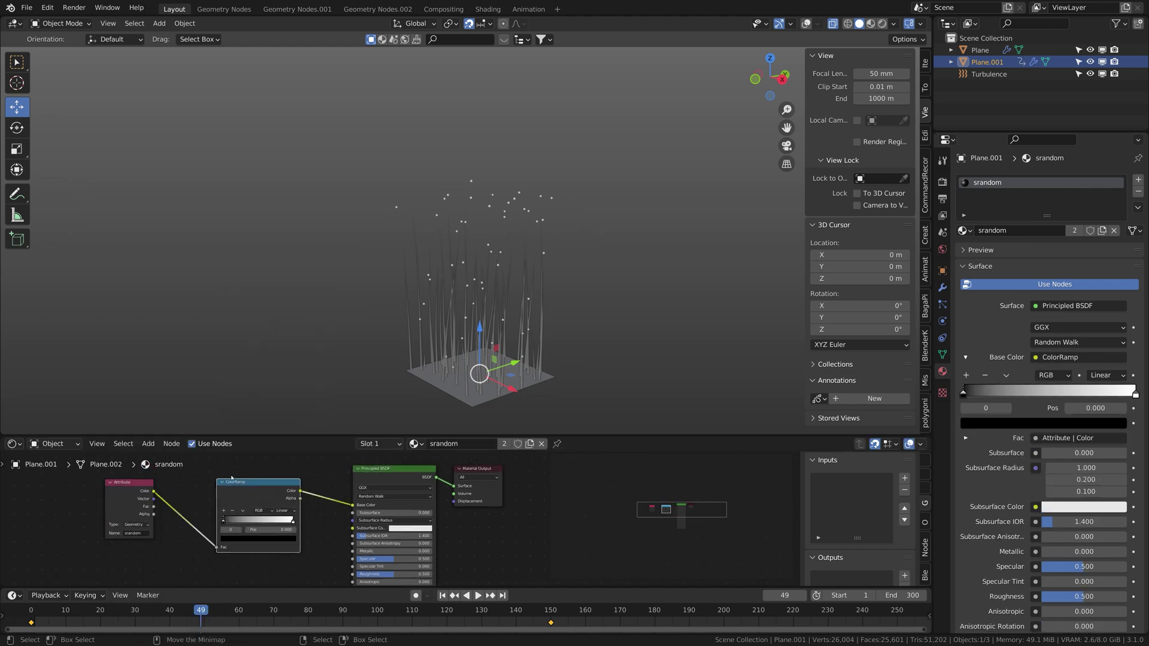
Color the ramp's first stop green and last stop yellow, and set the Principled BSDF's Subsurface to about 0.293.
{"action": "left_click", "coordinate": [226, 539]}
{"action": "left_click_drag", "start_coordinate": [240, 467], "coordinate": [230, 464]}
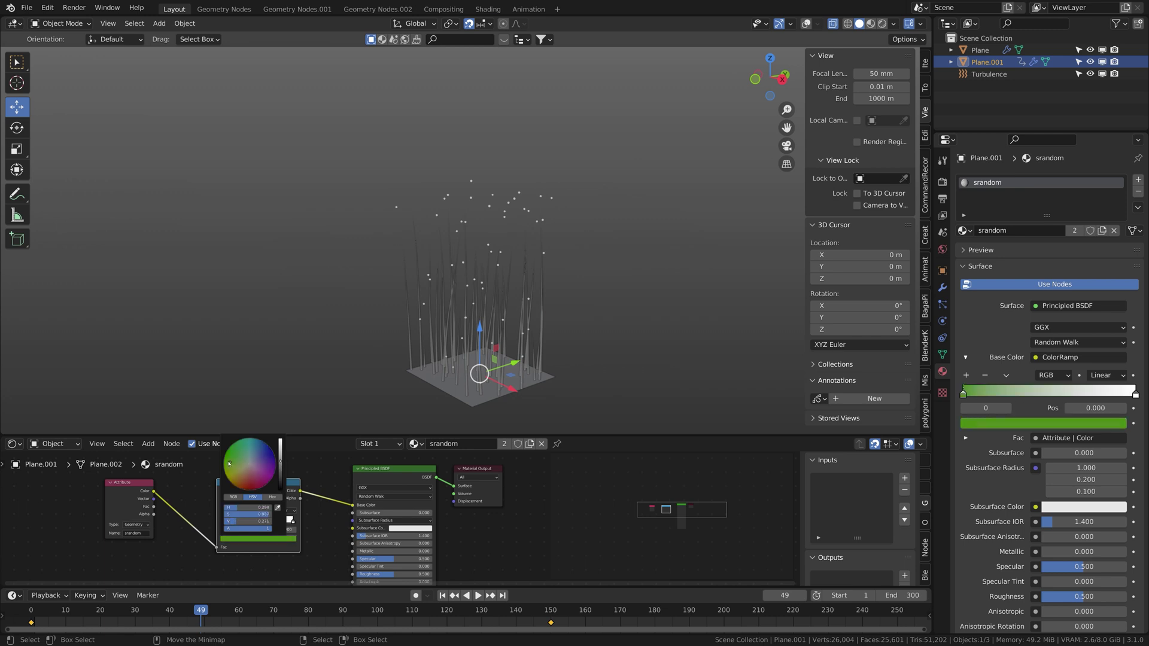
{"action": "left_click", "coordinate": [278, 540]}
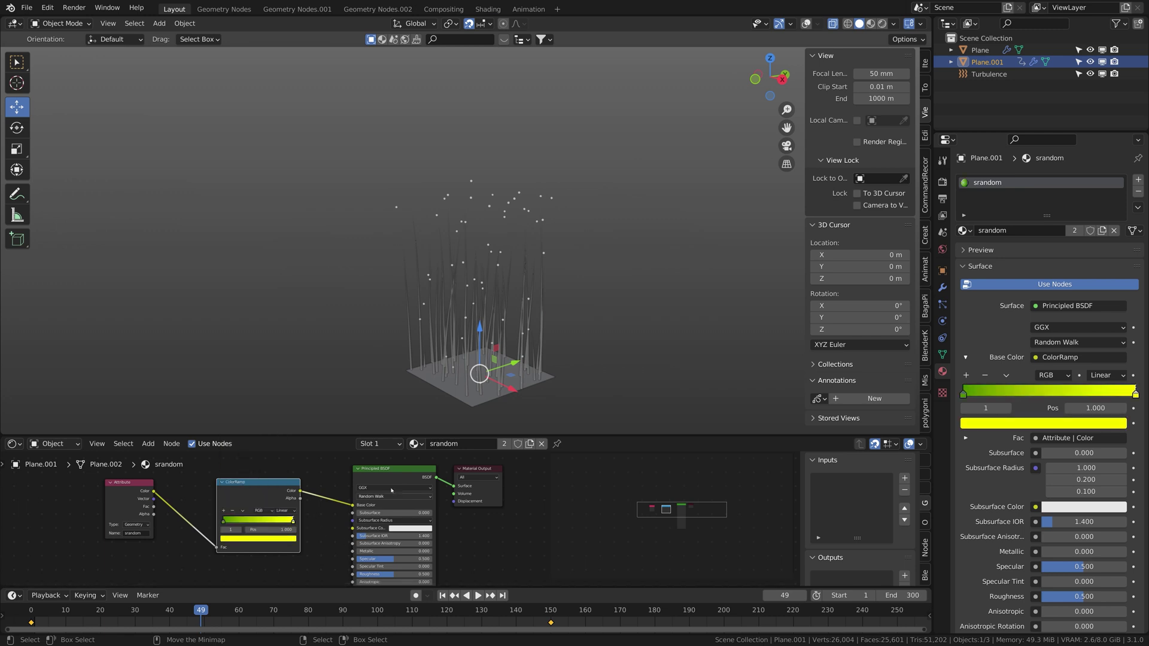
{"action": "mouse_move", "coordinate": [391, 490]}
{"action": "left_mouse_down"}
{"action": "mouse_move", "coordinate": [381, 483]}
{"action": "mouse_move", "coordinate": [390, 508]}
{"action": "left_mouse_up"}
Add a Hue/Saturation node, feed it the ColorRamp's Color, and connect its output to the Principled BSDF's Subsurface Color.
{"action": "left_click_drag", "start_coordinate": [261, 501], "coordinate": [247, 463]}
{"action": "middle_click_drag", "start_coordinate": [216, 530], "coordinate": [238, 526]}
{"action": "key", "text": "shift+a"}
{"action": "left_click", "coordinate": [243, 500]}
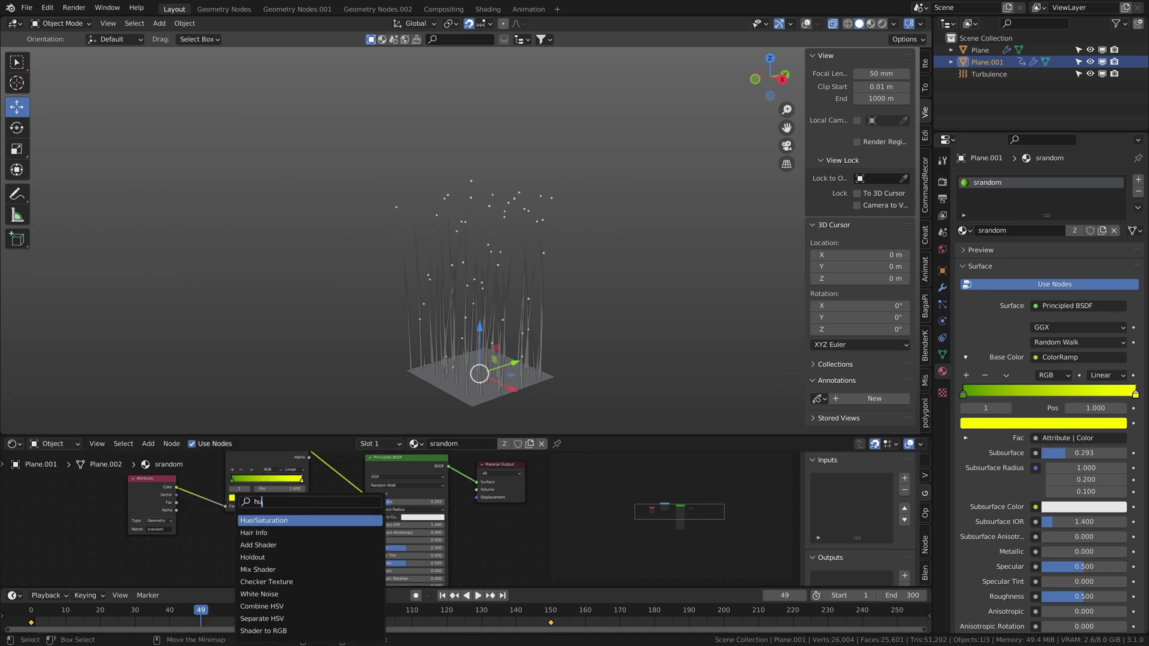
{"action": "key", "text": "Return"}
{"action": "left_click", "coordinate": [296, 513]}
{"action": "left_click_drag", "start_coordinate": [279, 507], "coordinate": [237, 523]}
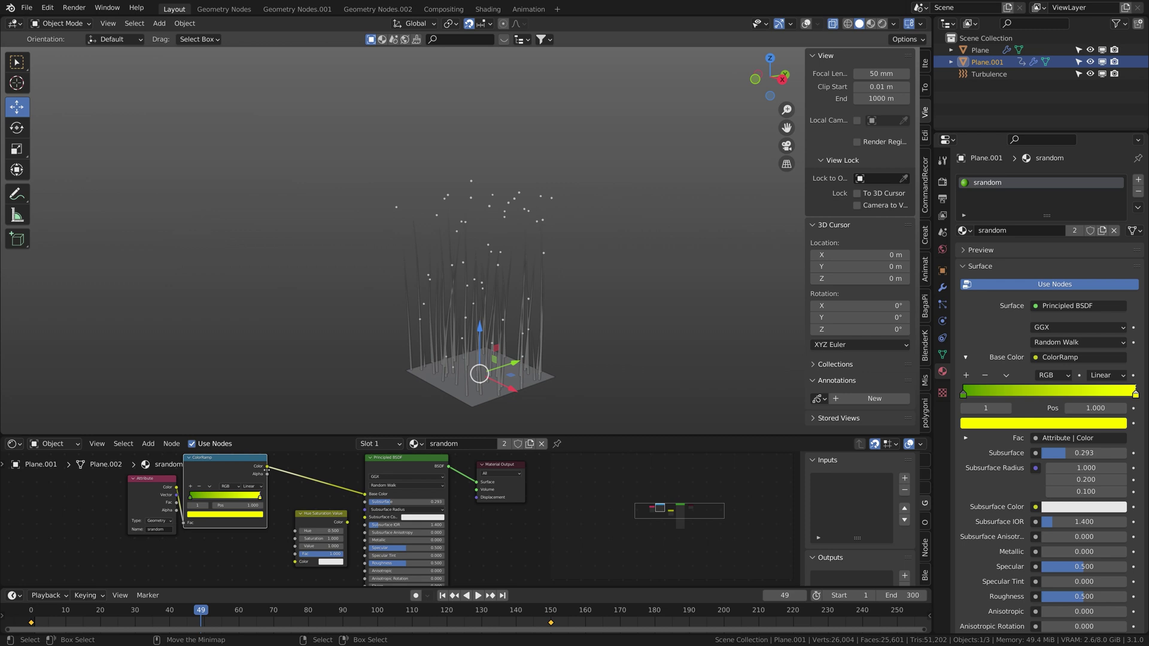
{"action": "key", "text": "g"}
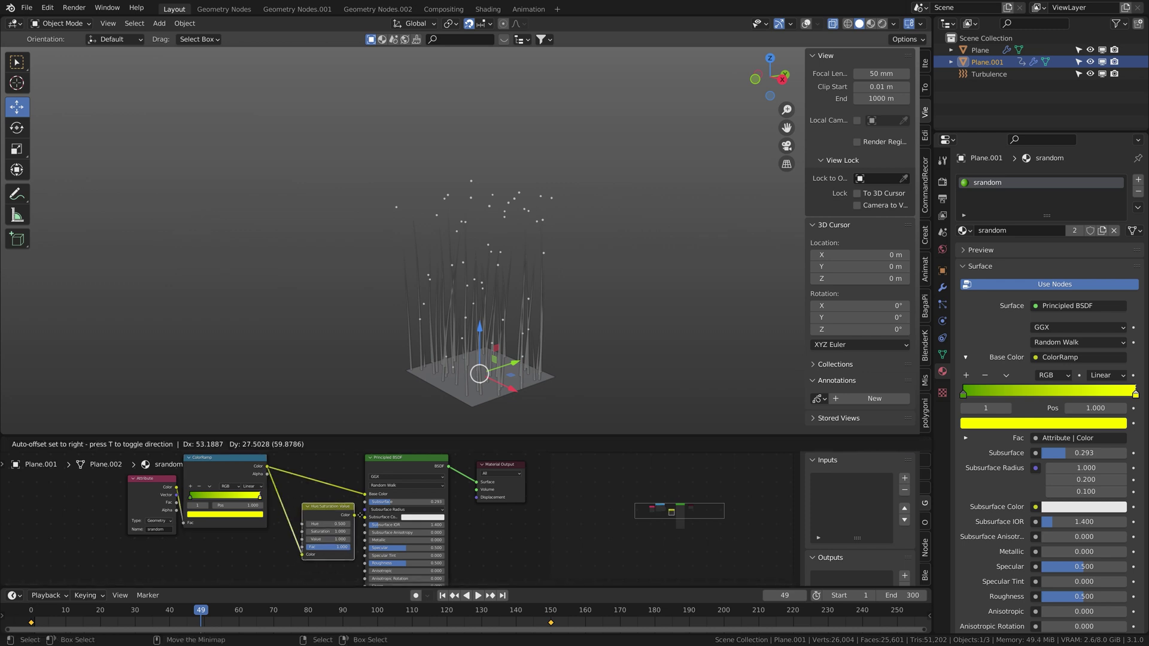
{"action": "left_click_drag", "start_coordinate": [372, 521], "coordinate": [372, 521]}
Set the Principled BSDF's Specular to 0.220 and Roughness to 0.266, and lower the Hue Saturation Value node's Value.
{"action": "middle_click_drag", "start_coordinate": [403, 561], "coordinate": [427, 509]}
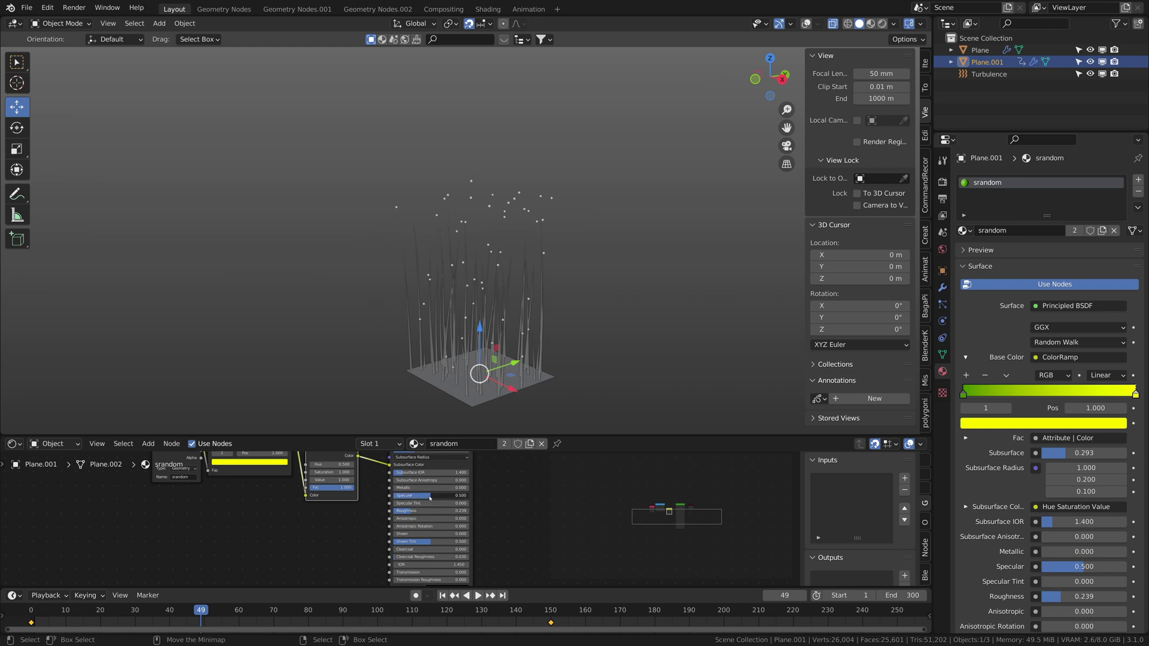
{"action": "middle_click_drag", "start_coordinate": [355, 498], "coordinate": [329, 530]}
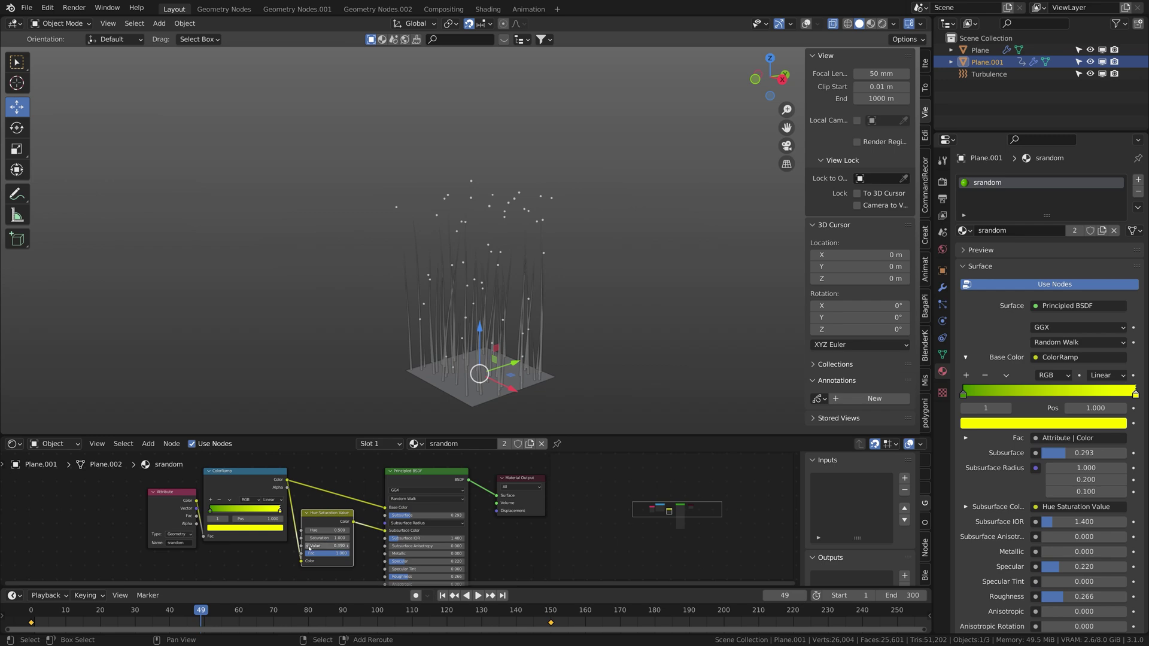
{"action": "middle_click_drag", "start_coordinate": [347, 530], "coordinate": [329, 519]}
Switch the viewport to Rendered shading and examine the random trail colors up close from another angle.
{"action": "left_click", "coordinate": [882, 23]}
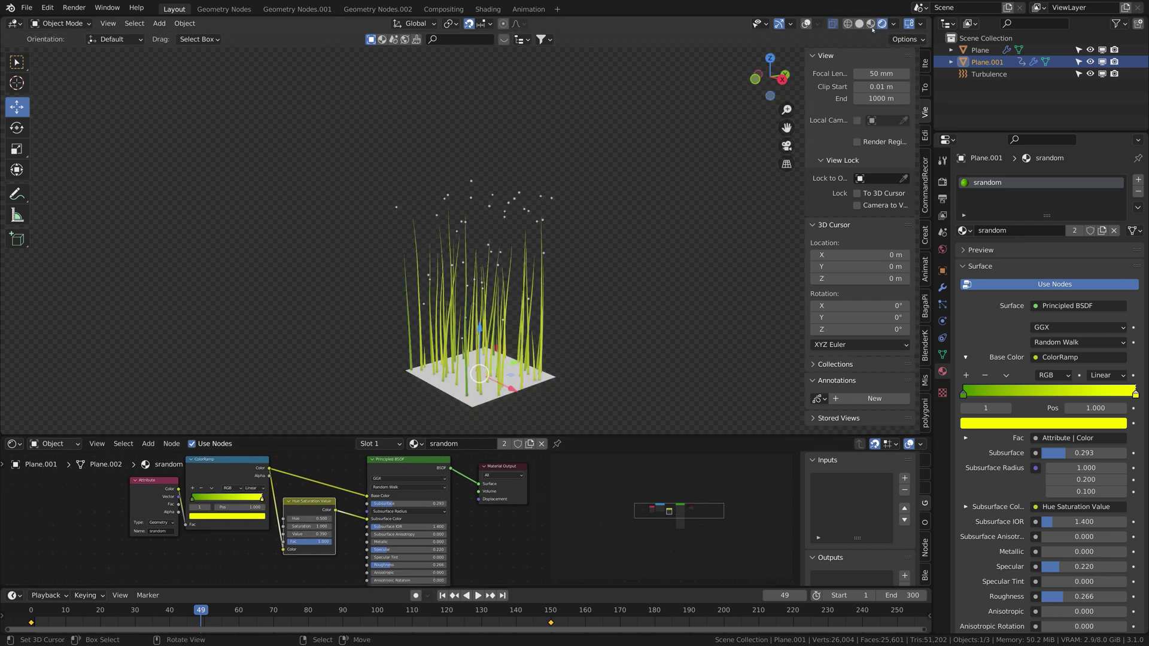
{"action": "middle_click_drag", "start_coordinate": [545, 326], "coordinate": [563, 275], "text": "shift"}
{"action": "scroll", "coordinate": [511, 255], "scroll_direction": "up", "scroll_amount": 5}
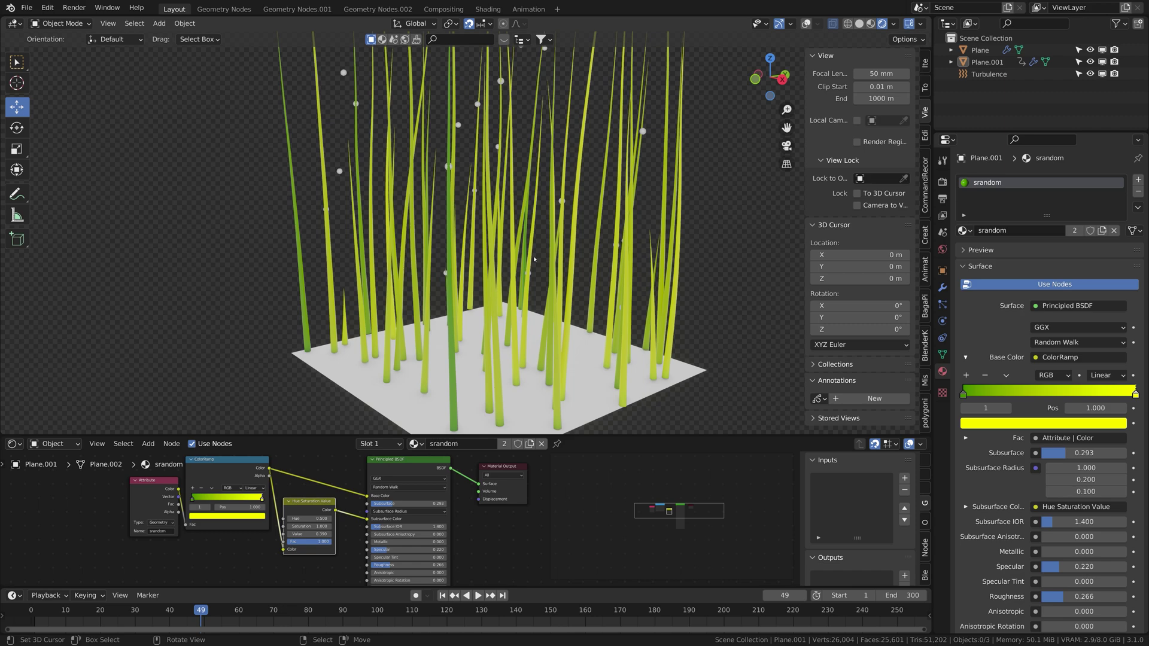
{"action": "middle_click_drag", "start_coordinate": [309, 506], "coordinate": [345, 520]}
{"action": "middle_click_drag", "start_coordinate": [549, 480], "coordinate": [539, 471]}
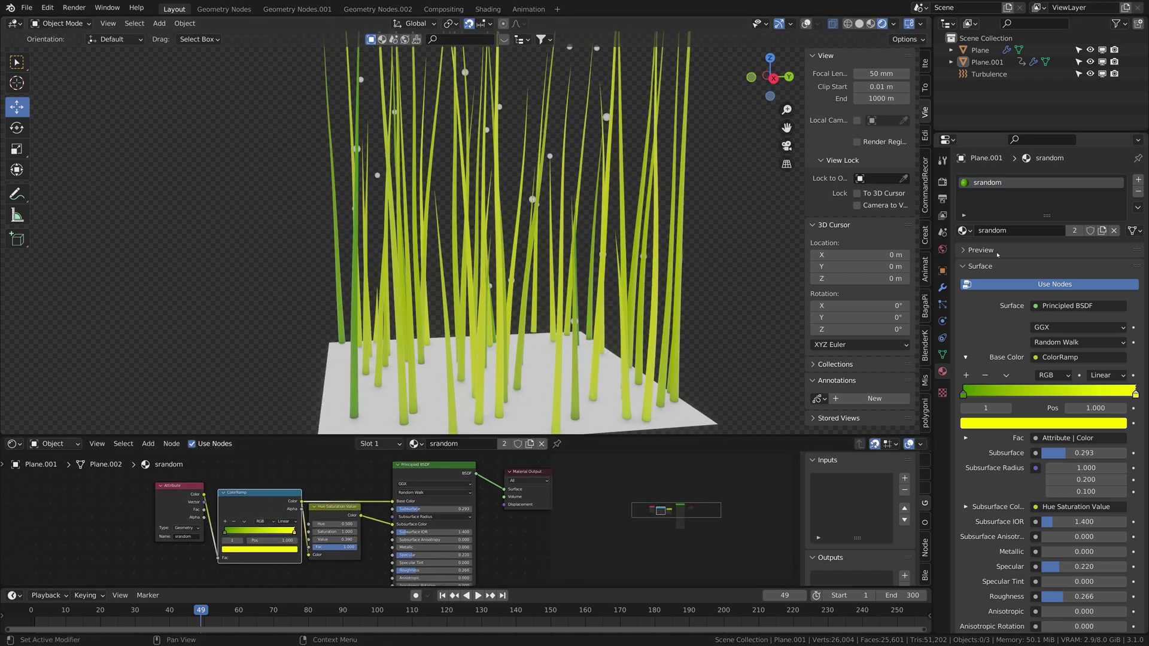
Show the modifiers of Plane.001, return the node area to the Geometry Node Editor, and enlarge it upward.
{"action": "left_click", "coordinate": [942, 287]}
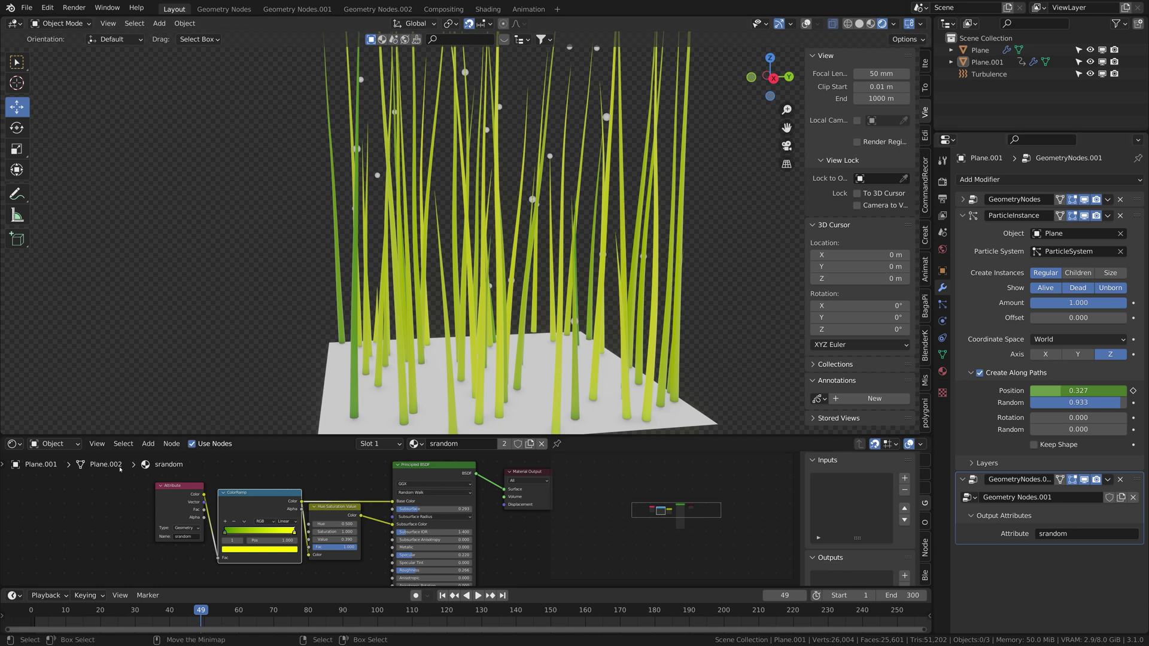
{"action": "left_click", "coordinate": [13, 444]}
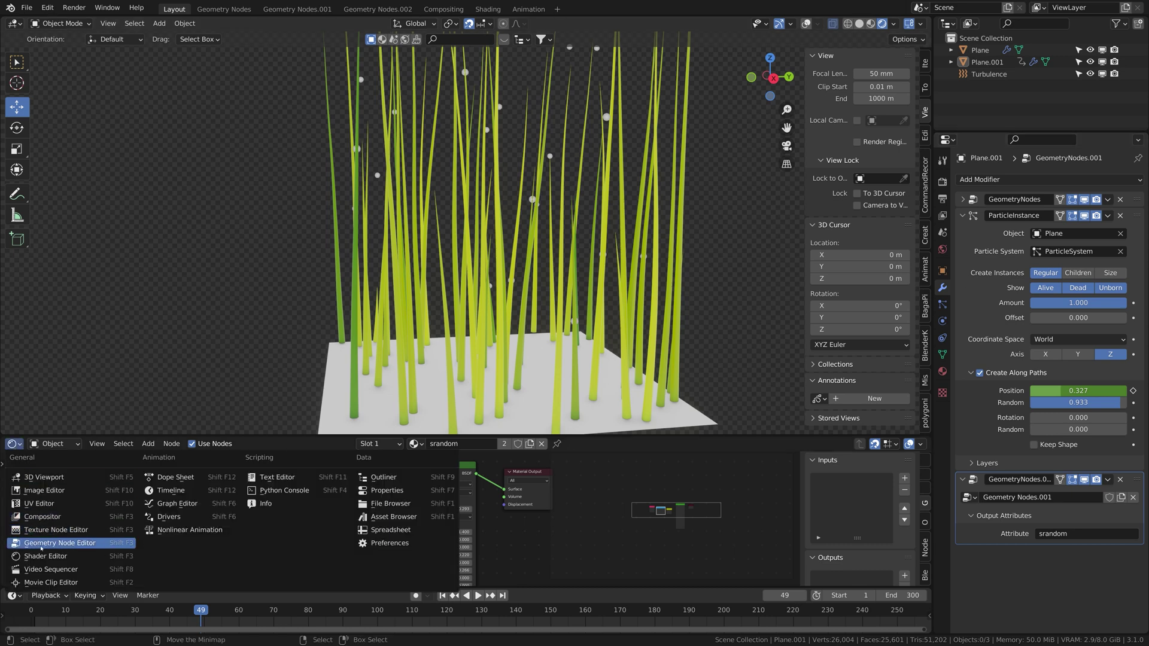
{"action": "left_click", "coordinate": [41, 545]}
{"action": "left_click_drag", "start_coordinate": [406, 436], "coordinate": [359, 334]}
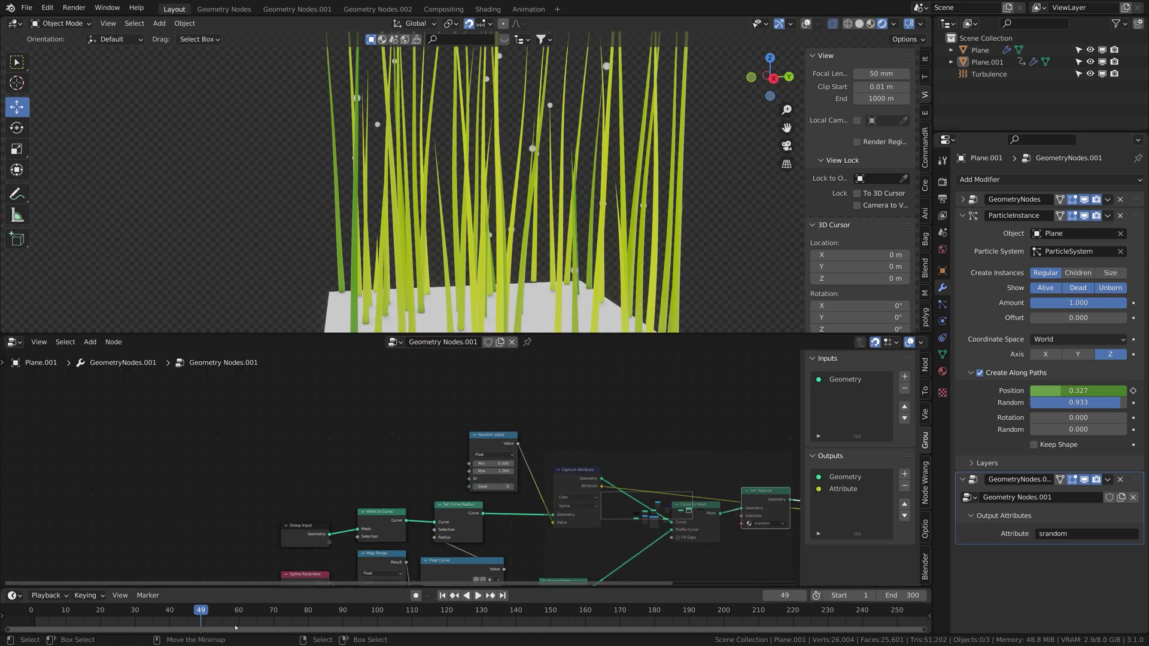
Play the growing trail animation in a zoomed-out, maximized 3D viewport.
{"action": "left_click_drag", "start_coordinate": [228, 586], "coordinate": [44, 546]}
{"action": "scroll", "coordinate": [505, 277], "scroll_direction": "down", "scroll_amount": 5}
{"action": "key", "text": "space"}
{"action": "key", "text": "ctrl+space"}
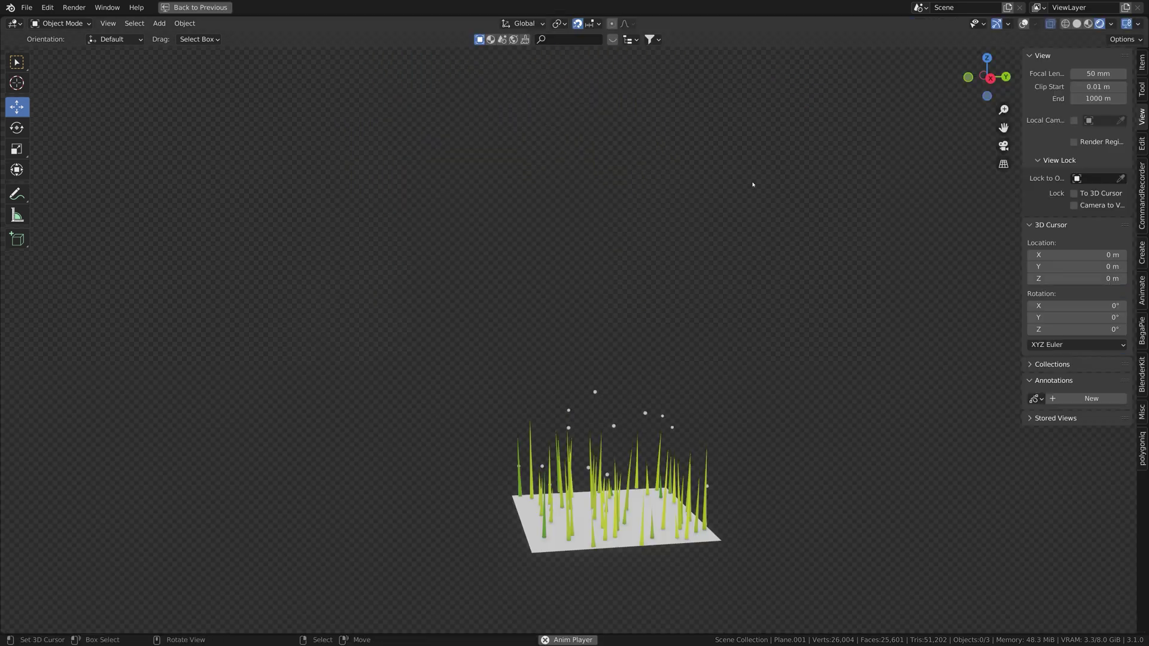